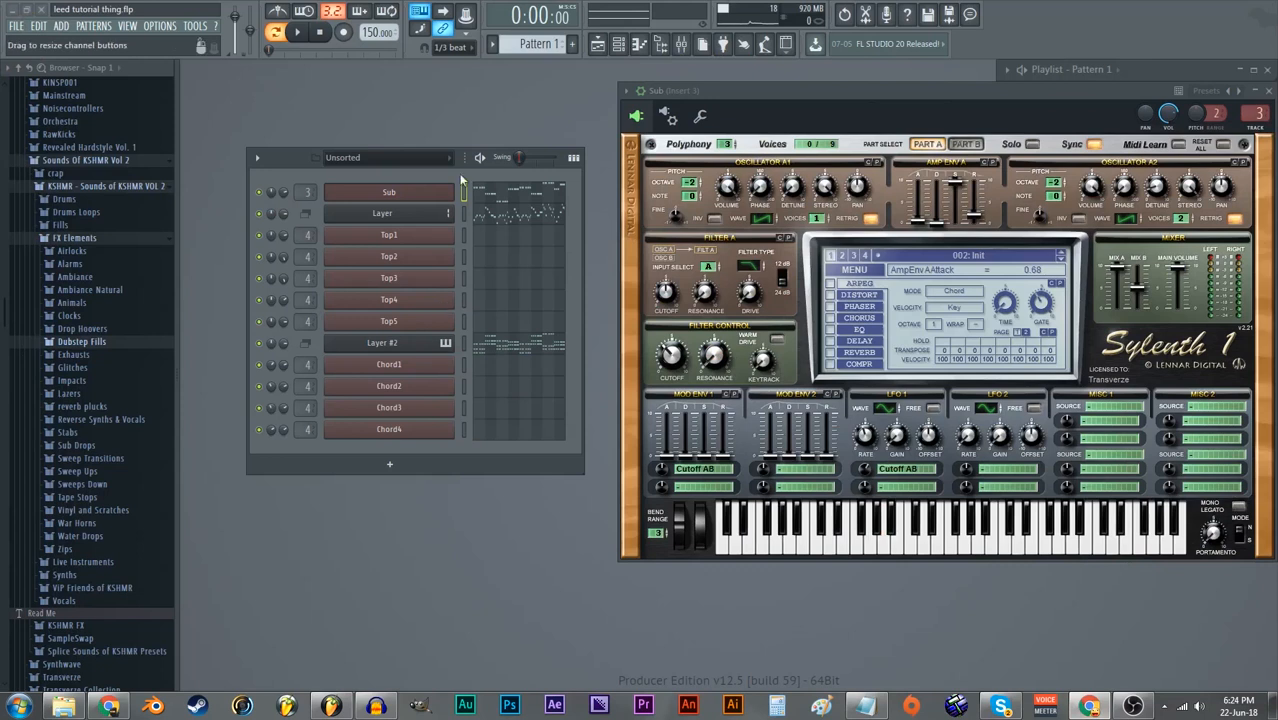
- Set the channel rack and Sub synth windows side by side and play Pattern 1 through to hear the full lead
left_click_drag(288, 165, 303, 168)
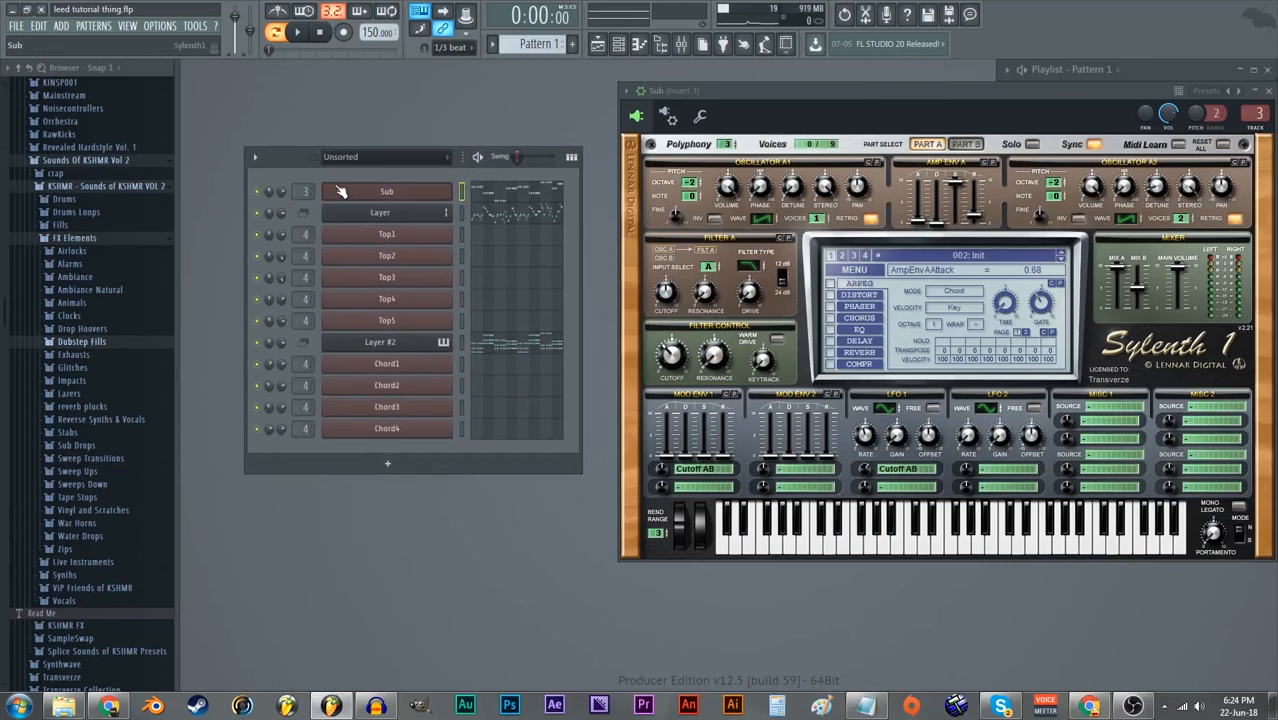
left_click_drag(847, 106, 824, 106)
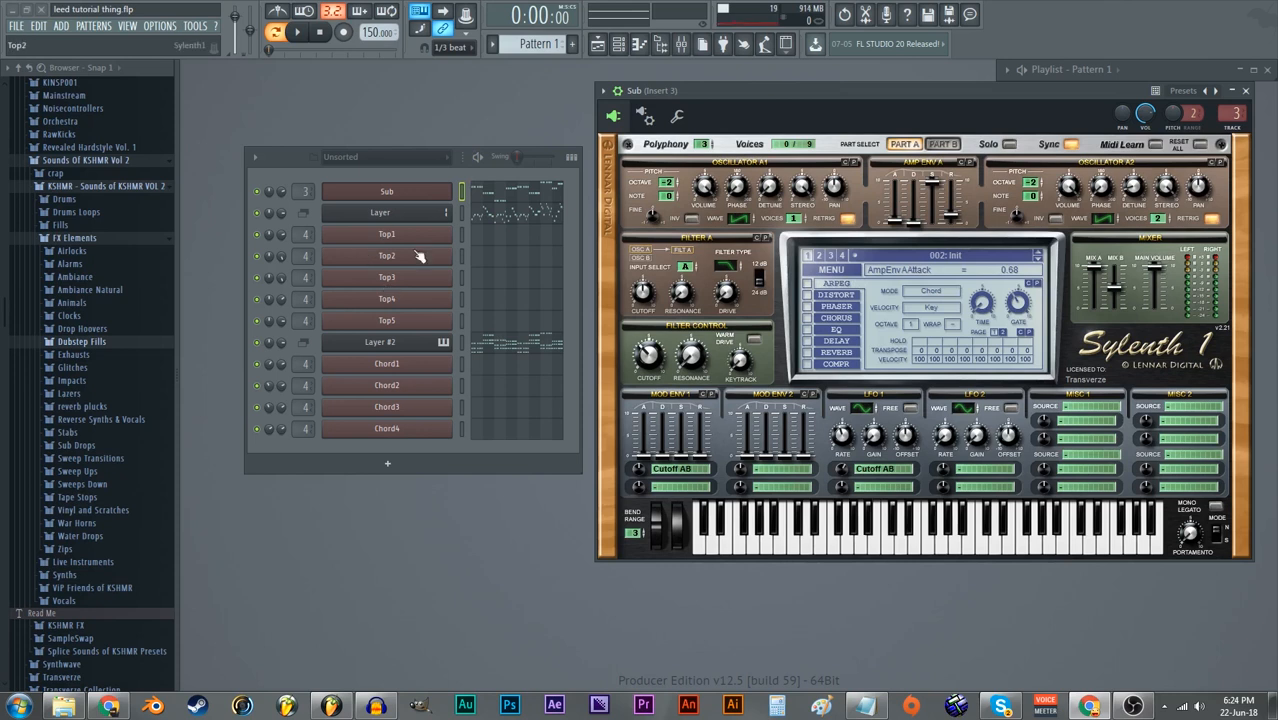
key("space")
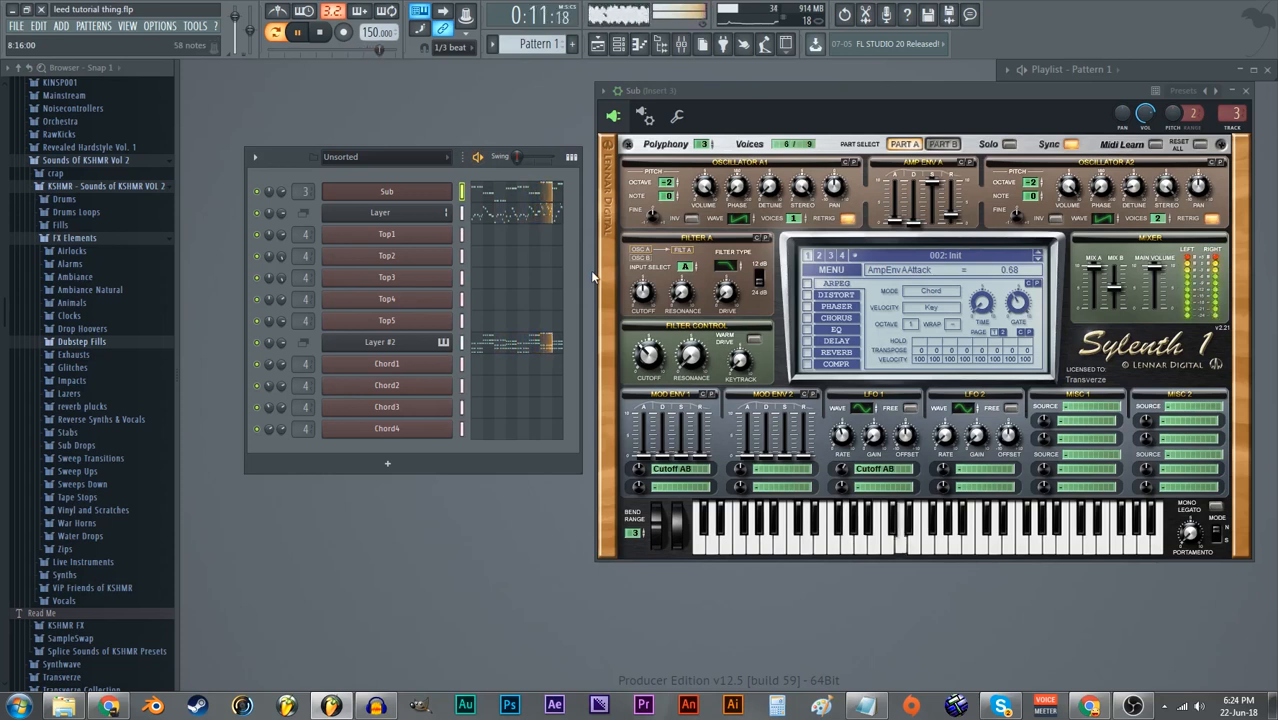
key("space")
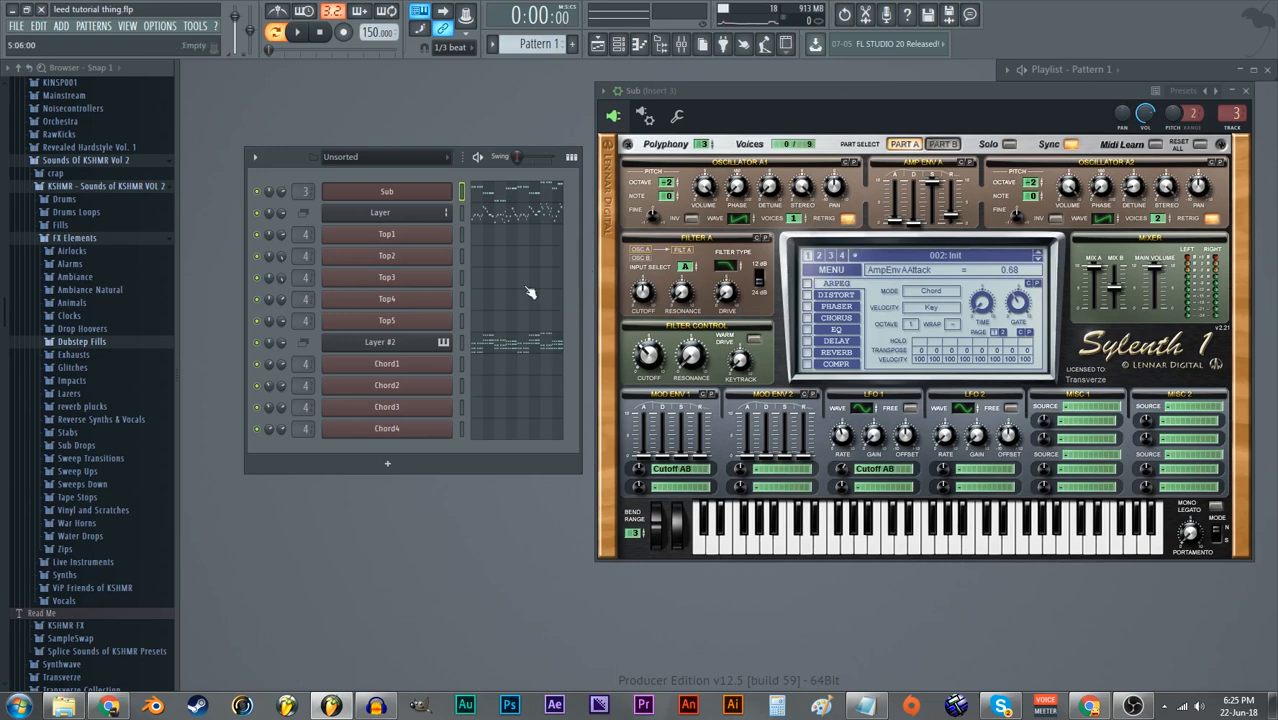
- Open the Sub channel's Sylenth1 and inspect its filter cutoff and oscillator A1 wave, keeping the channel list uncovered
left_click(425, 192)
left_click(425, 192)
left_click_drag(822, 106, 543, 148)
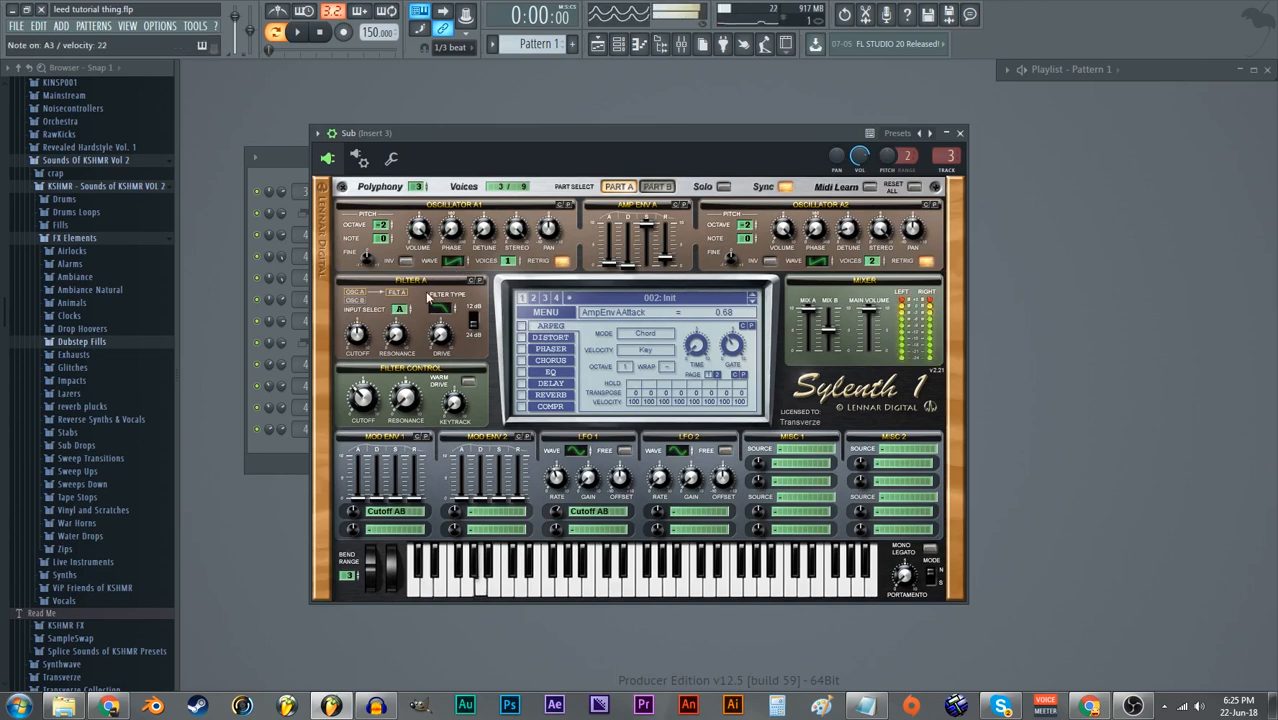
left_click_drag(379, 399, 378, 412)
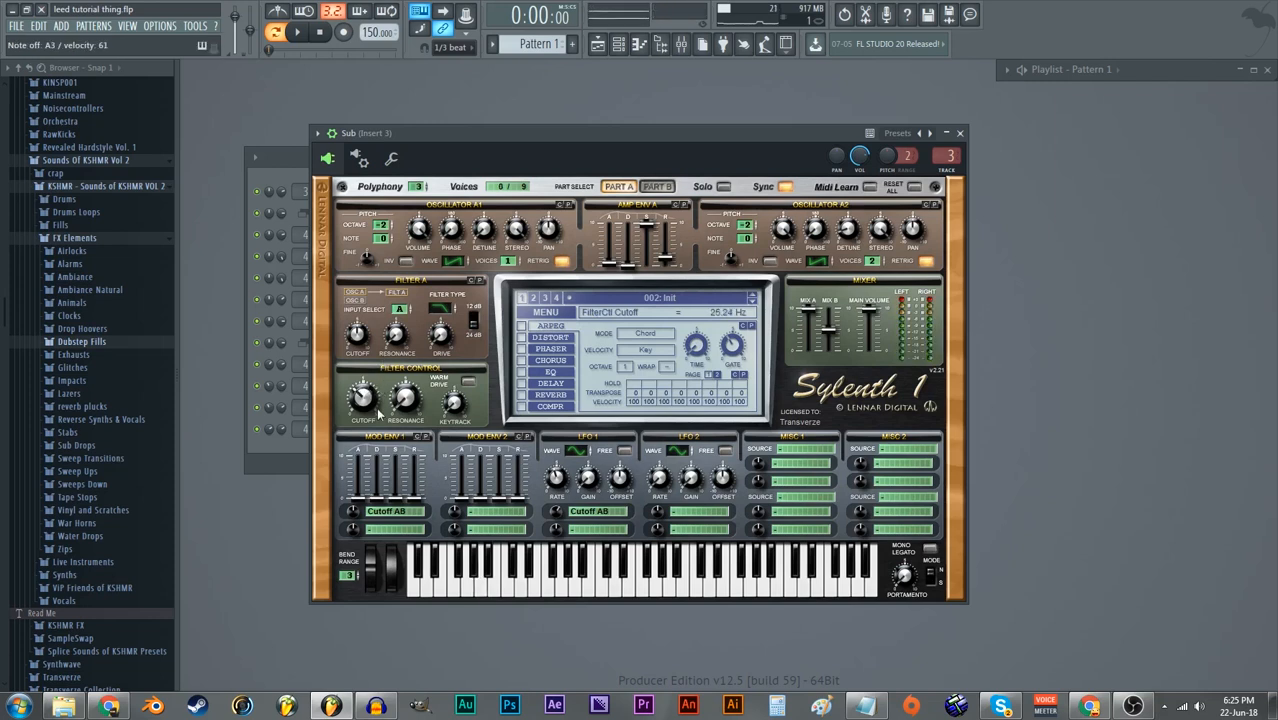
left_click(455, 261)
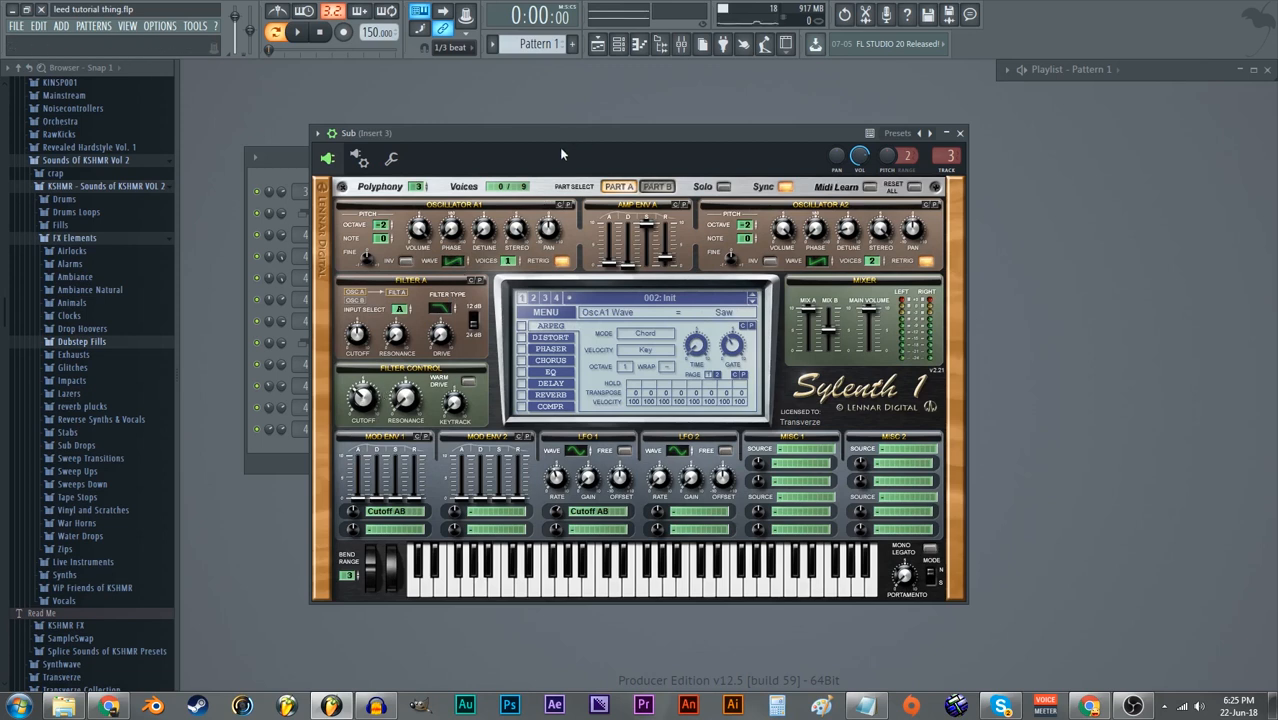
left_click_drag(561, 154, 853, 123)
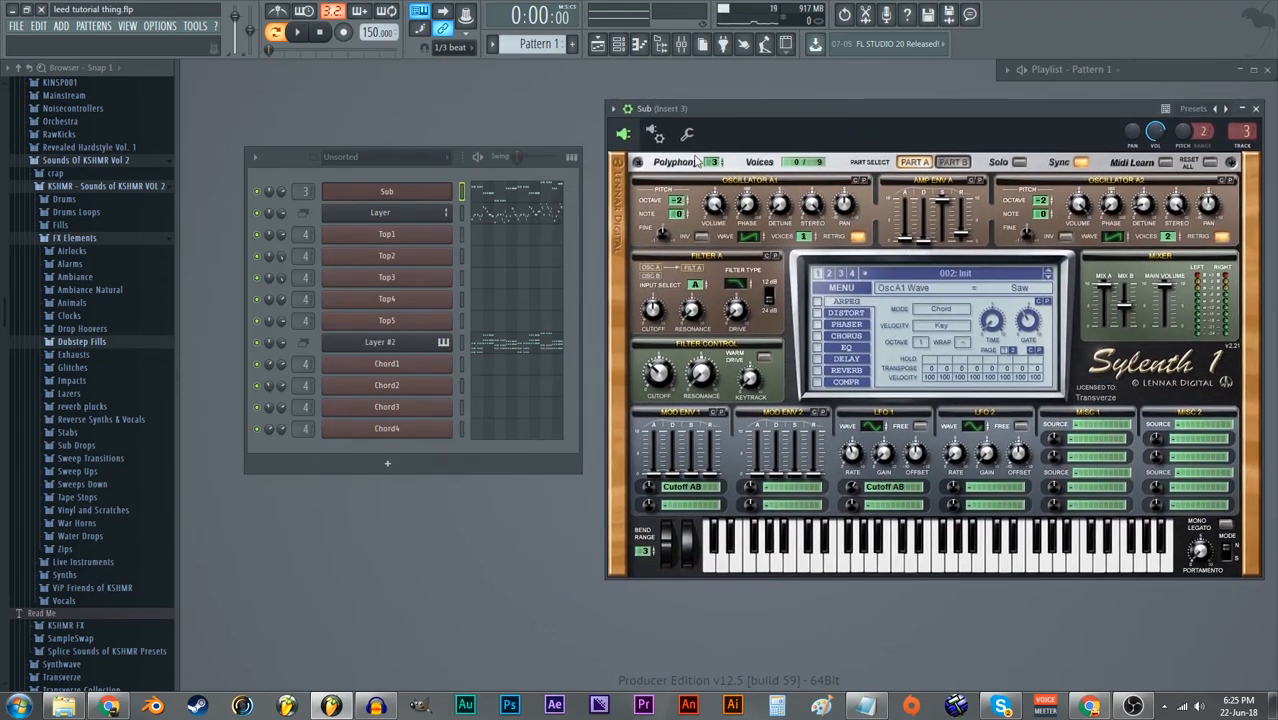
- Leave only the Layer and Top1 channels unmuted and open Top1's Sylenth1
left_click(258, 192)
left_click(259, 234)
left_click(444, 243)
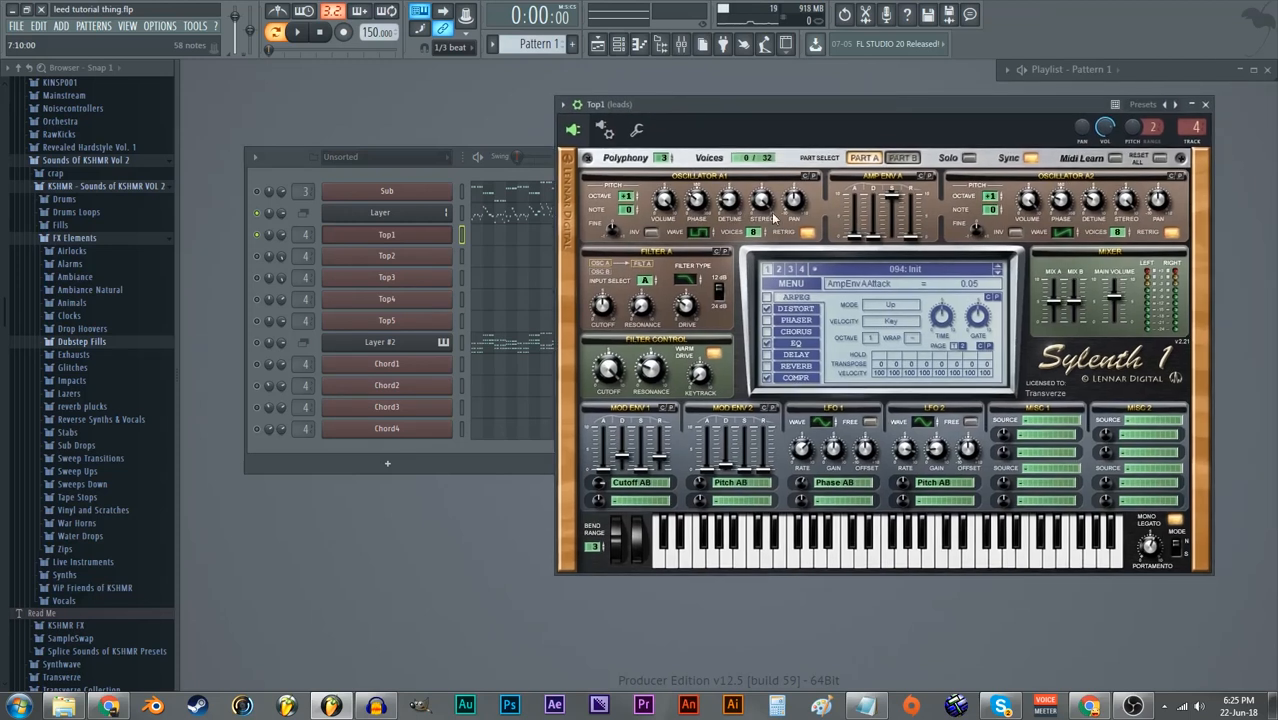
- Compare Top1's Part A and Part B settings, clear the view of the channel rack, and play the layer alone
left_click(900, 158)
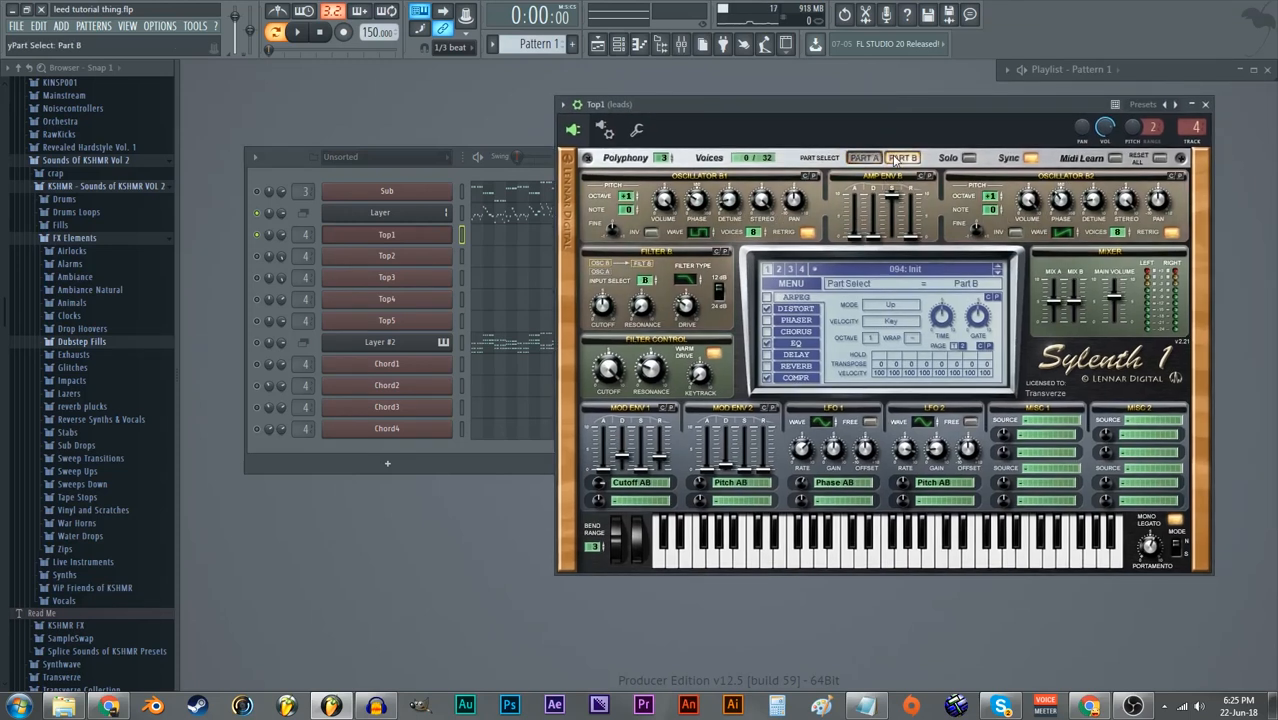
left_click(865, 159)
left_click(900, 158)
left_click(865, 159)
left_click_drag(851, 124, 895, 124)
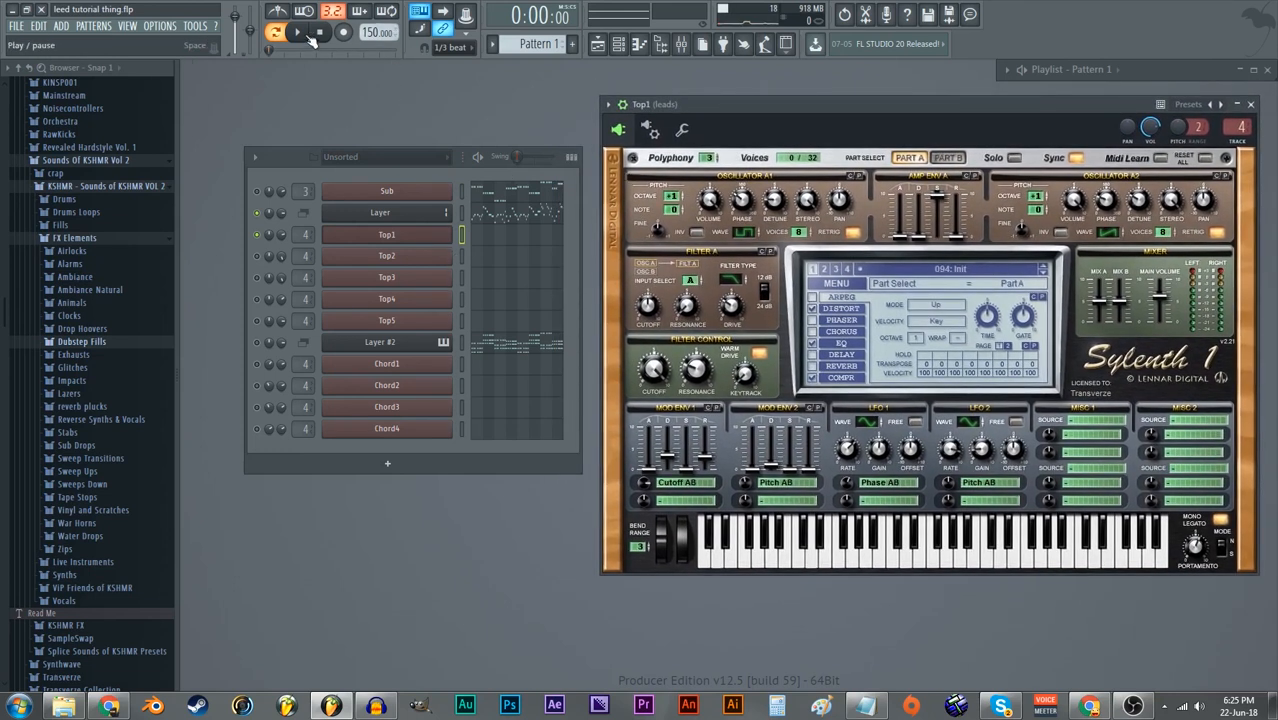
key("space")
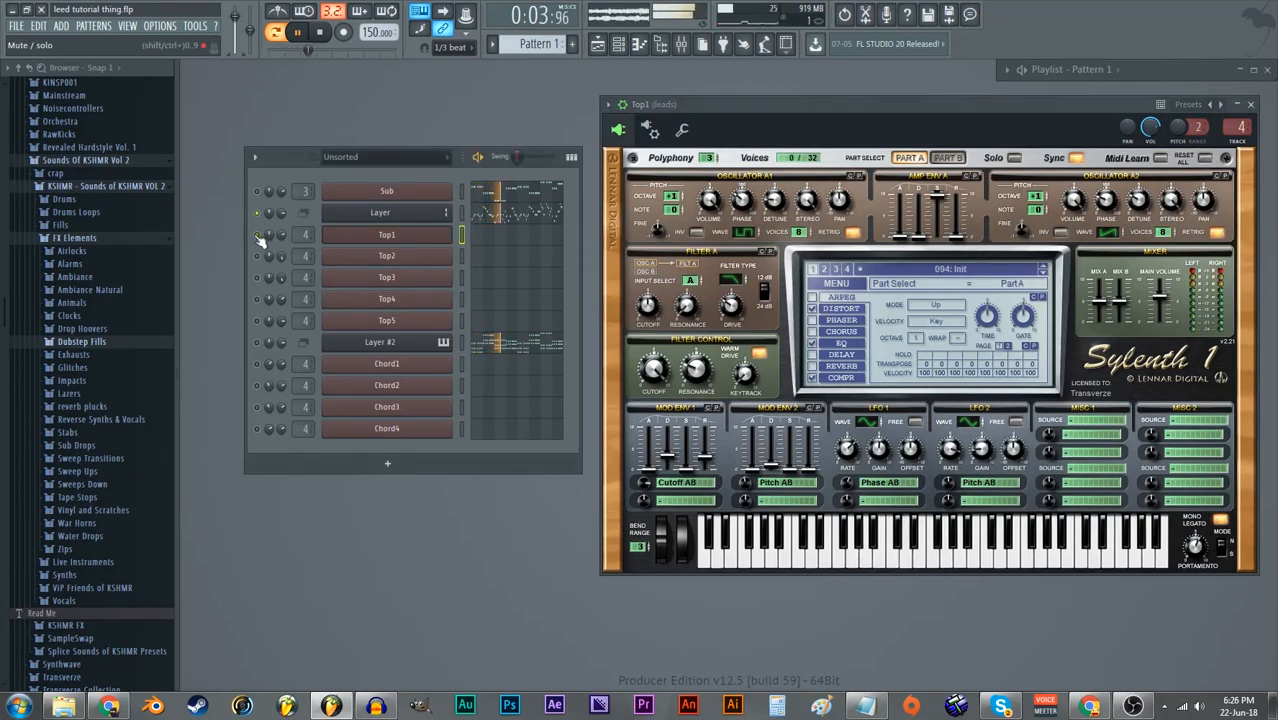
- Open Top2's Sylenth1, audition it on its own during playback, and mute the channel again
left_click(342, 257)
left_click_drag(712, 184, 742, 168)
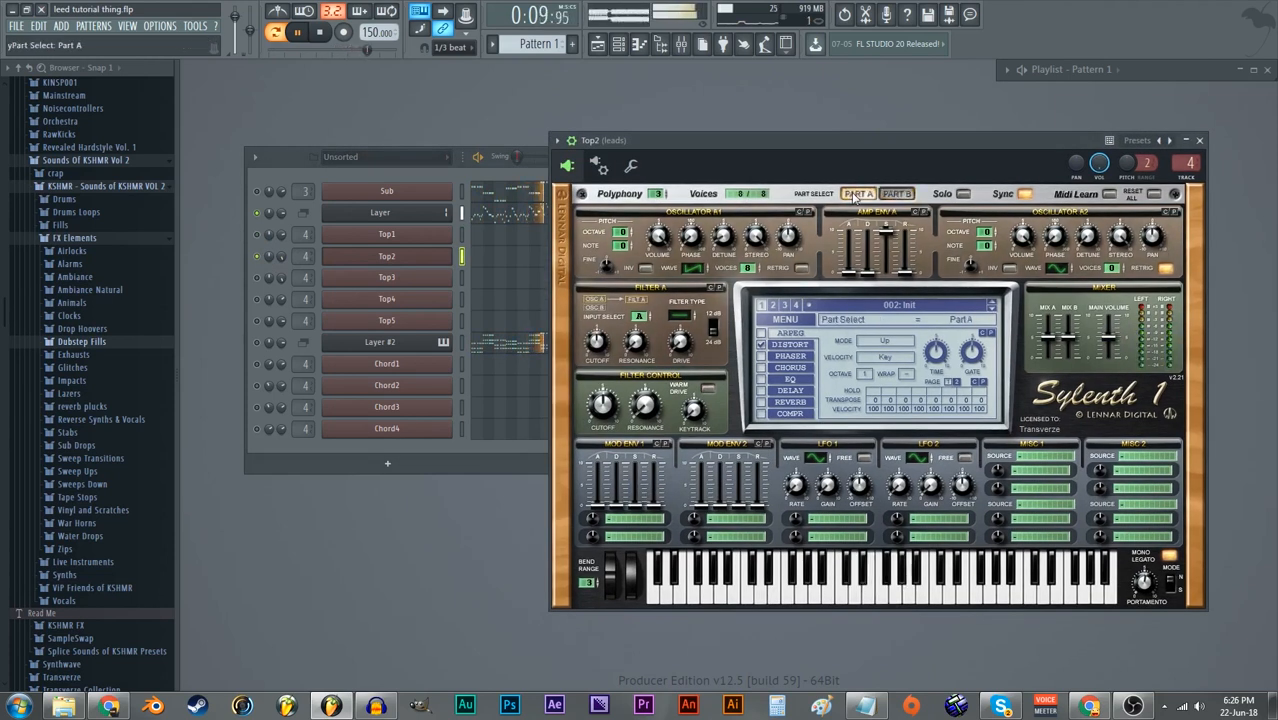
left_click(263, 256)
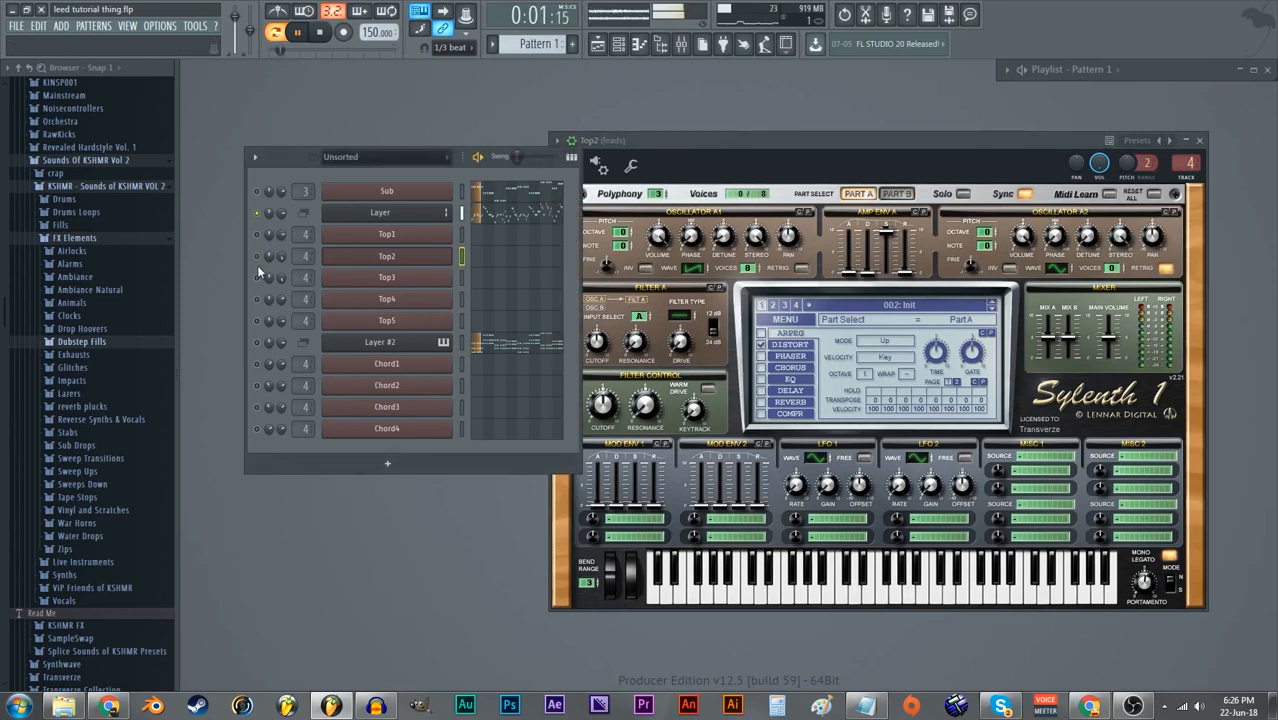
- Open Top3's Sylenth1, audition it alone while comparing Part A and Part B, and mute the channel again
left_click(406, 279)
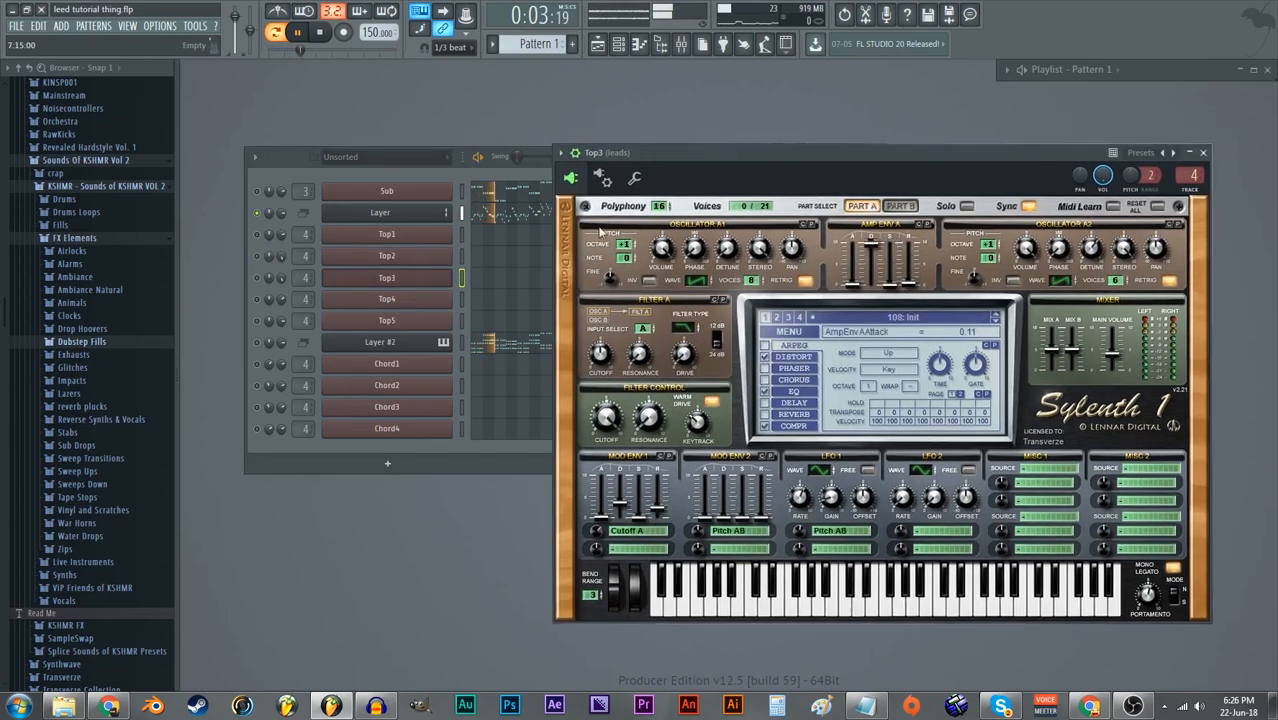
left_click(265, 278)
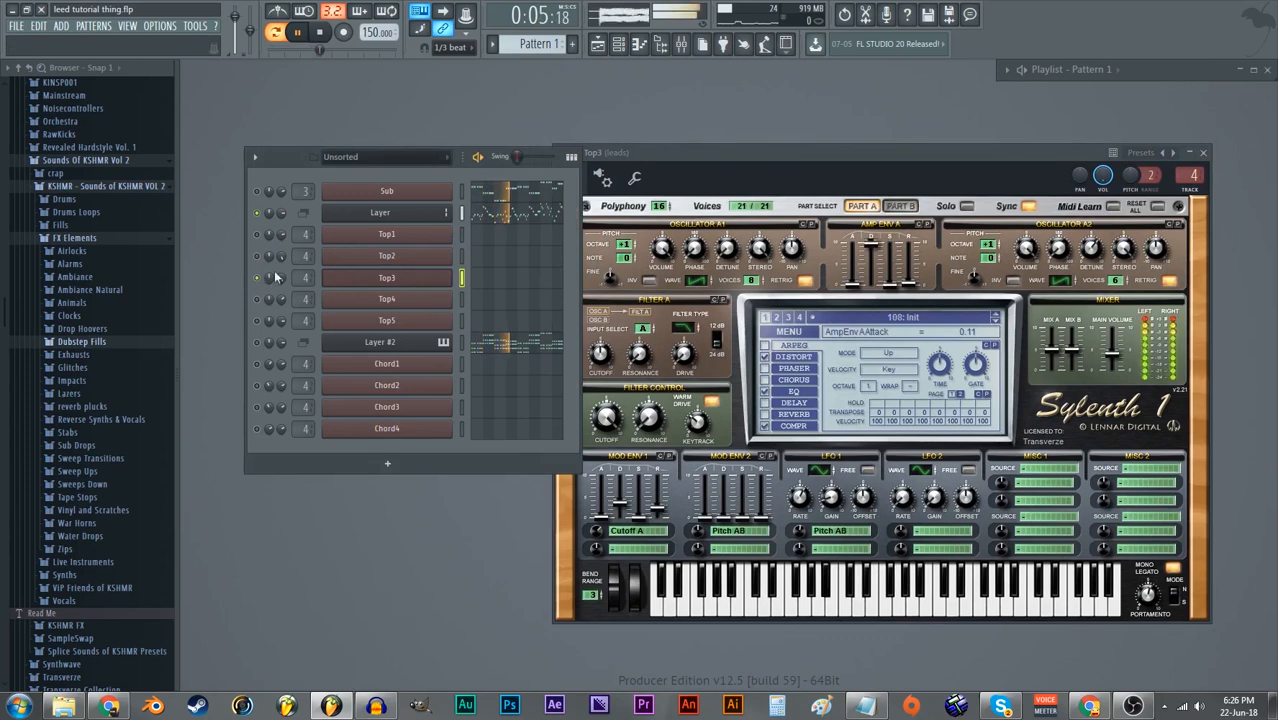
left_click_drag(820, 188, 842, 173)
left_click(896, 193)
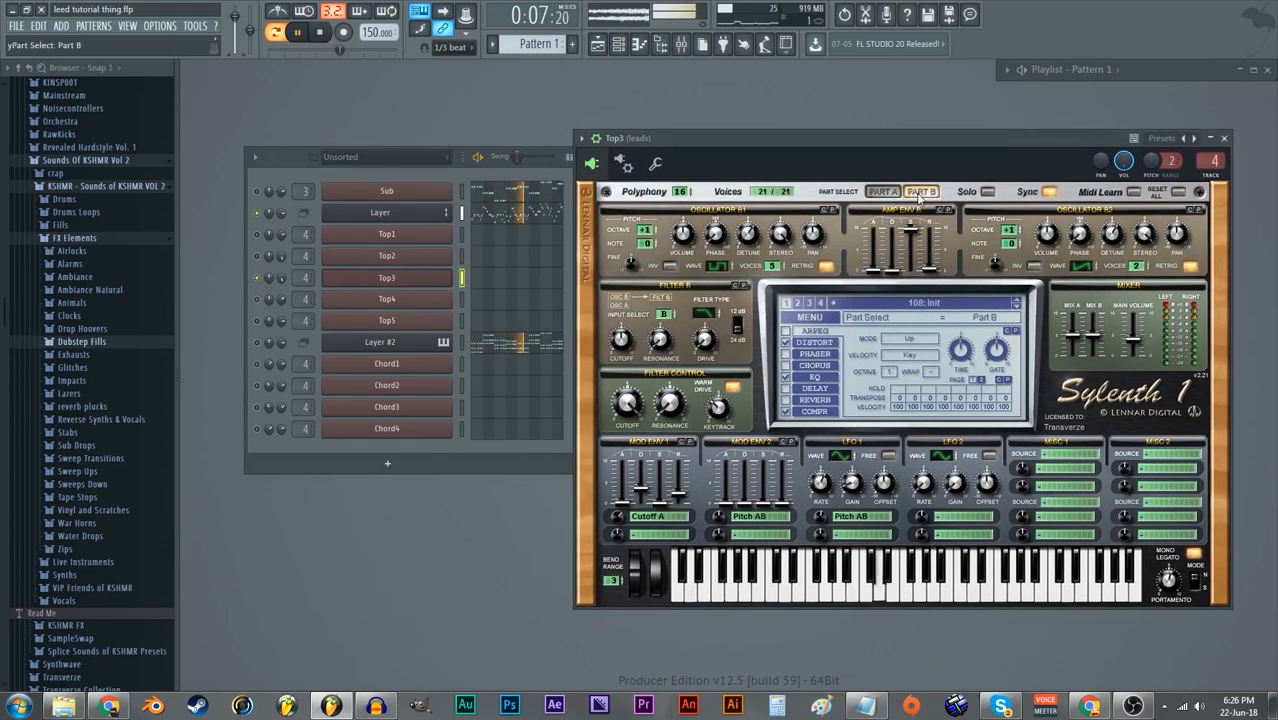
left_click(893, 193)
left_click(914, 192)
left_click(883, 191)
left_click_drag(879, 165, 902, 162)
left_click(262, 281)
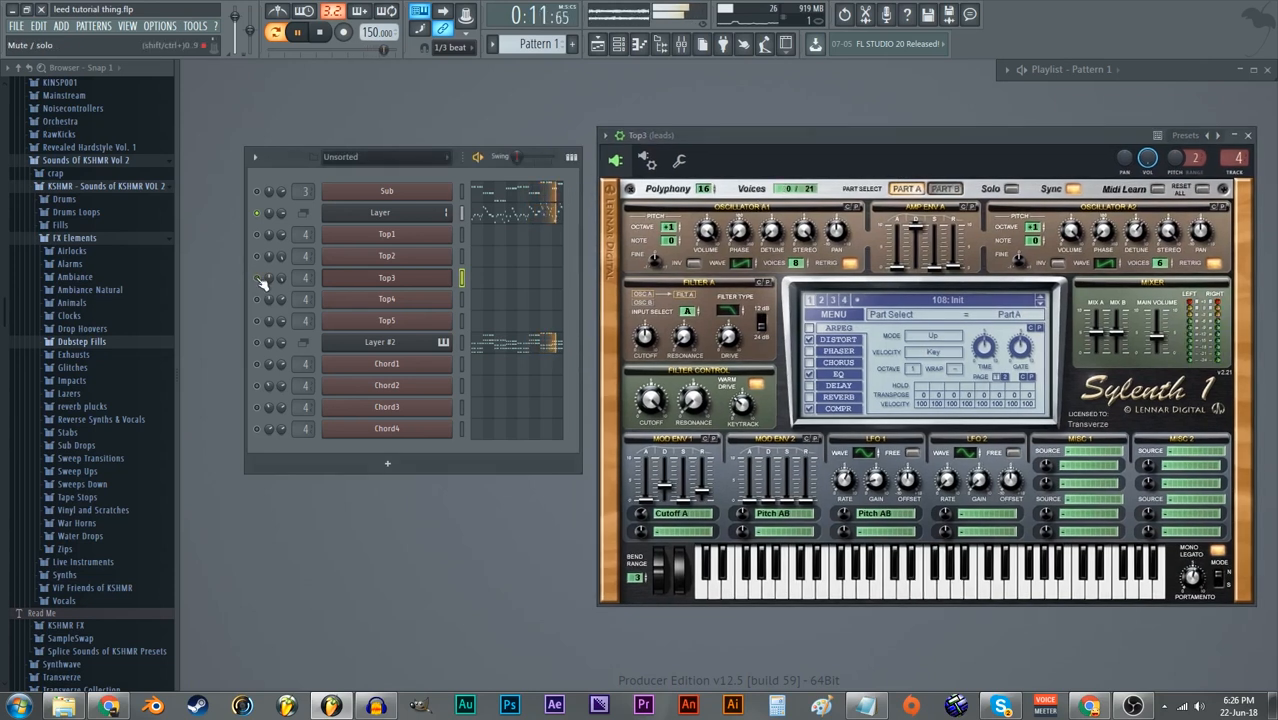
- Open Top4's Sylenth1 and audition it alone while reviewing its Part A and Part B settings
left_click(381, 300)
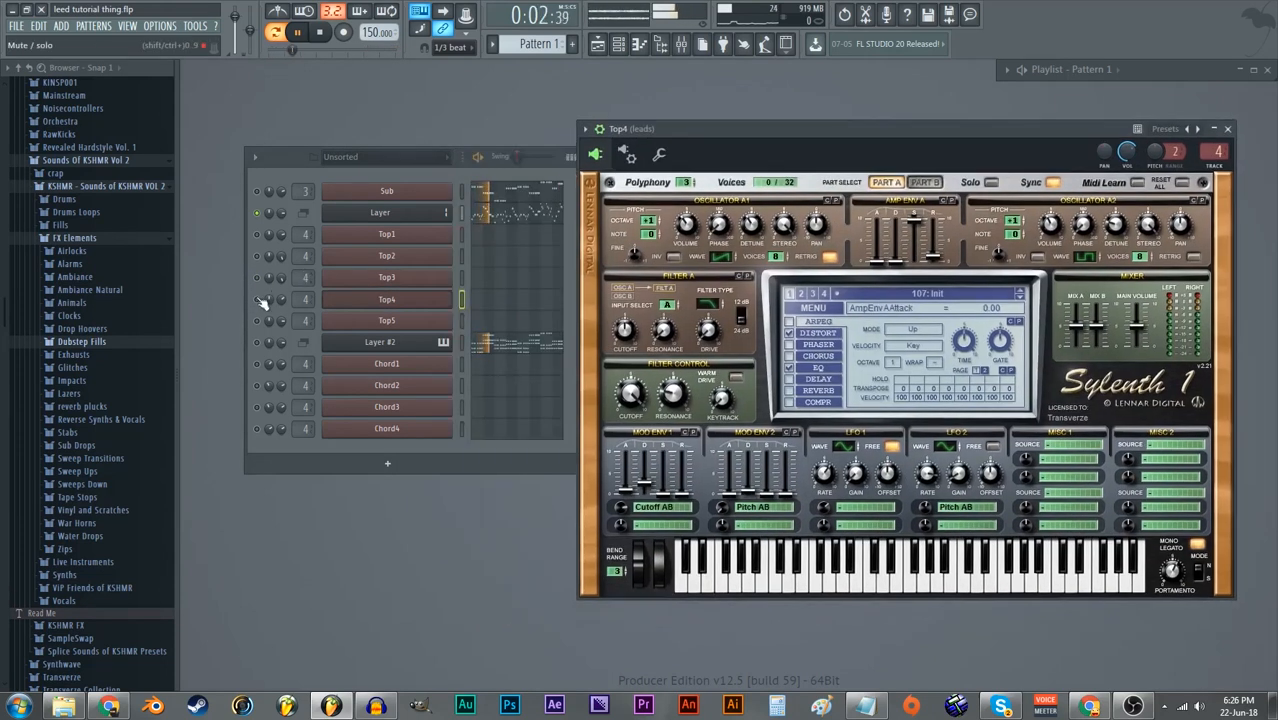
left_click(925, 183)
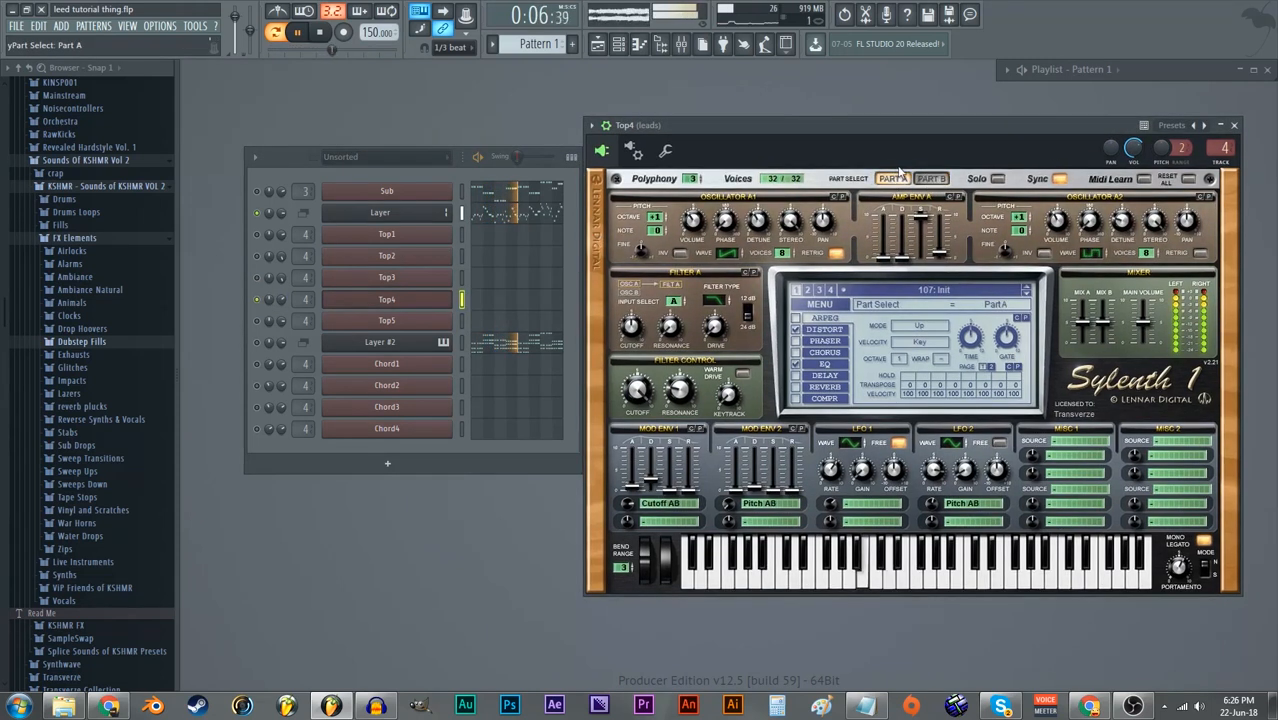
left_click(893, 178)
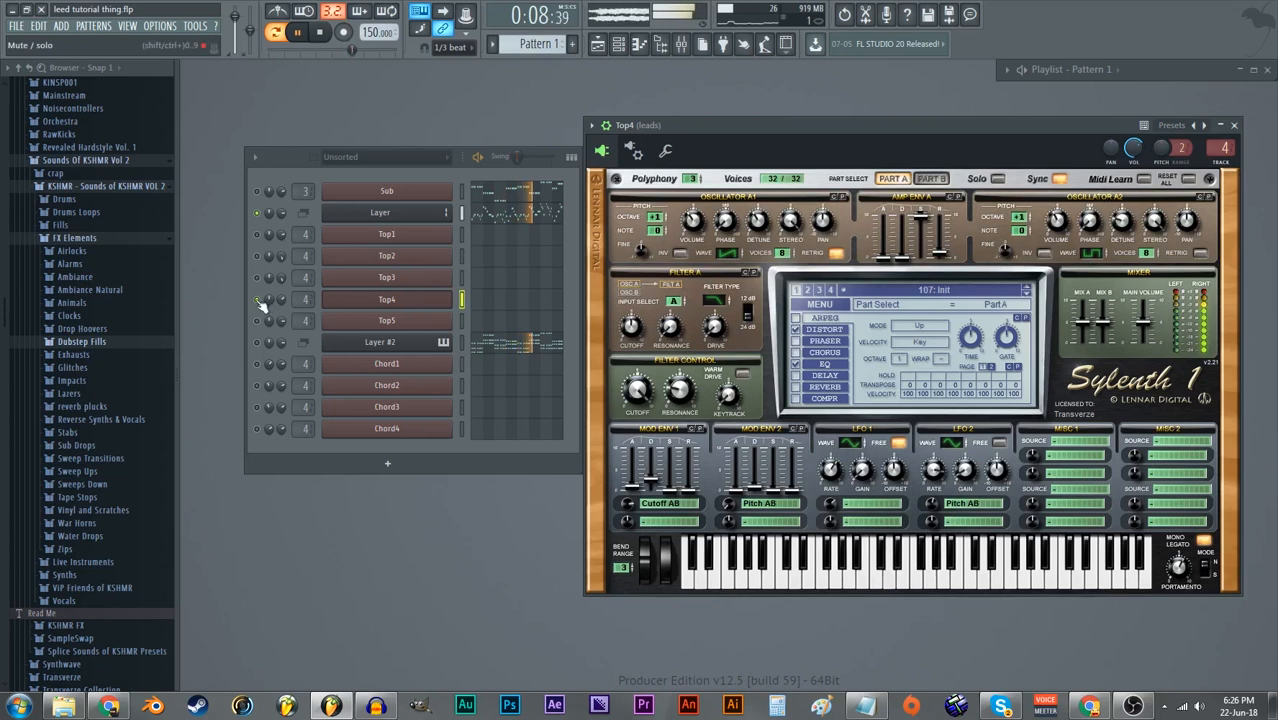
- Open Top5's Sylenth1 and audition it alone while comparing its Part A and Part B settings
key("Down")
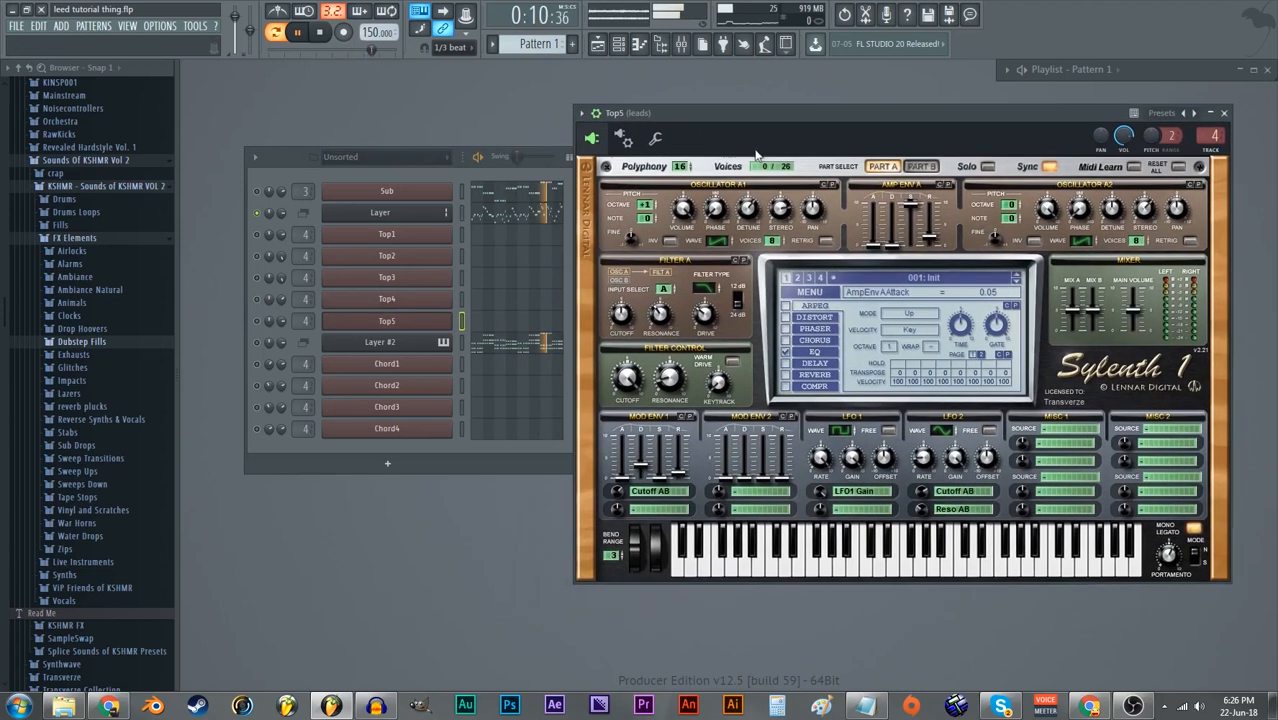
left_click(256, 321)
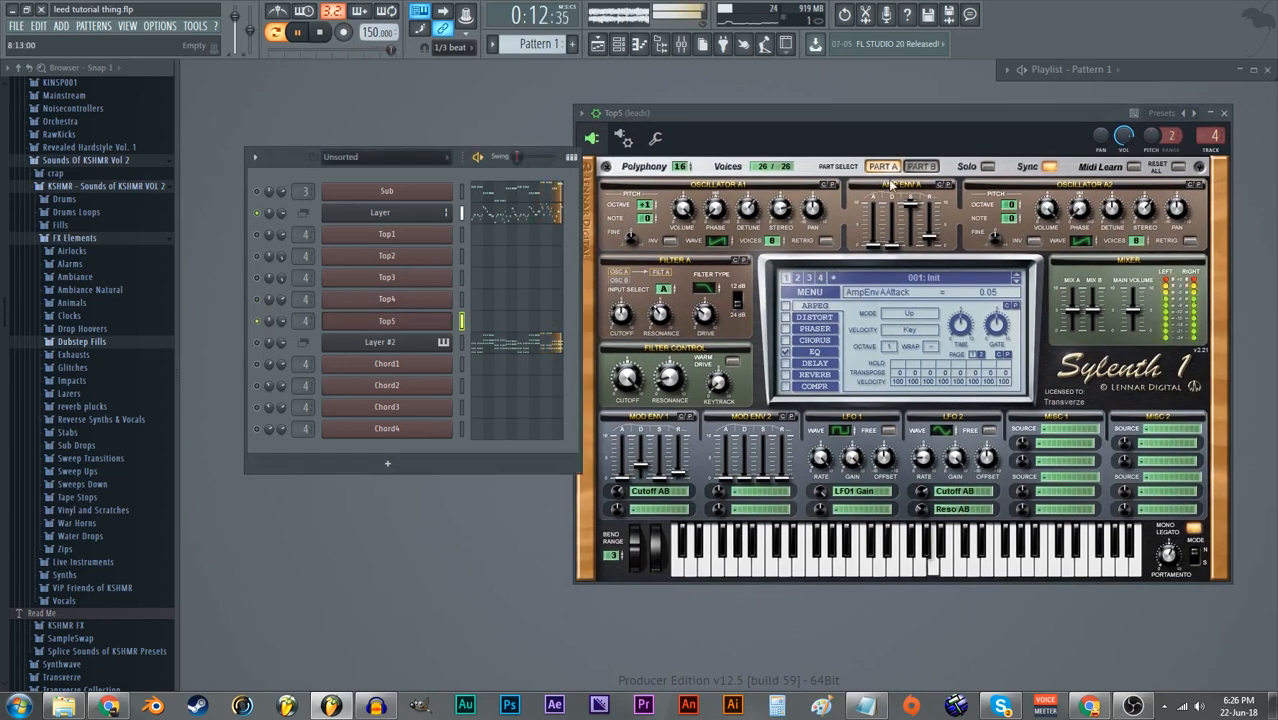
left_click(918, 168)
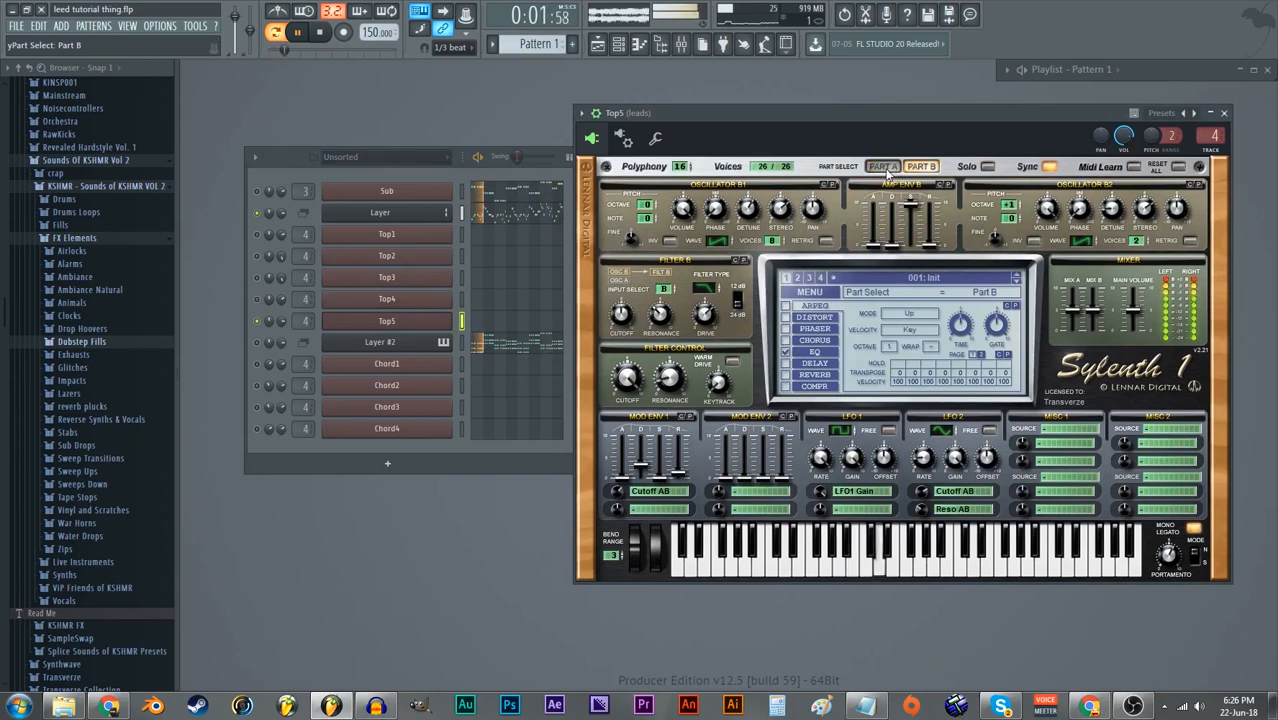
left_click(884, 167)
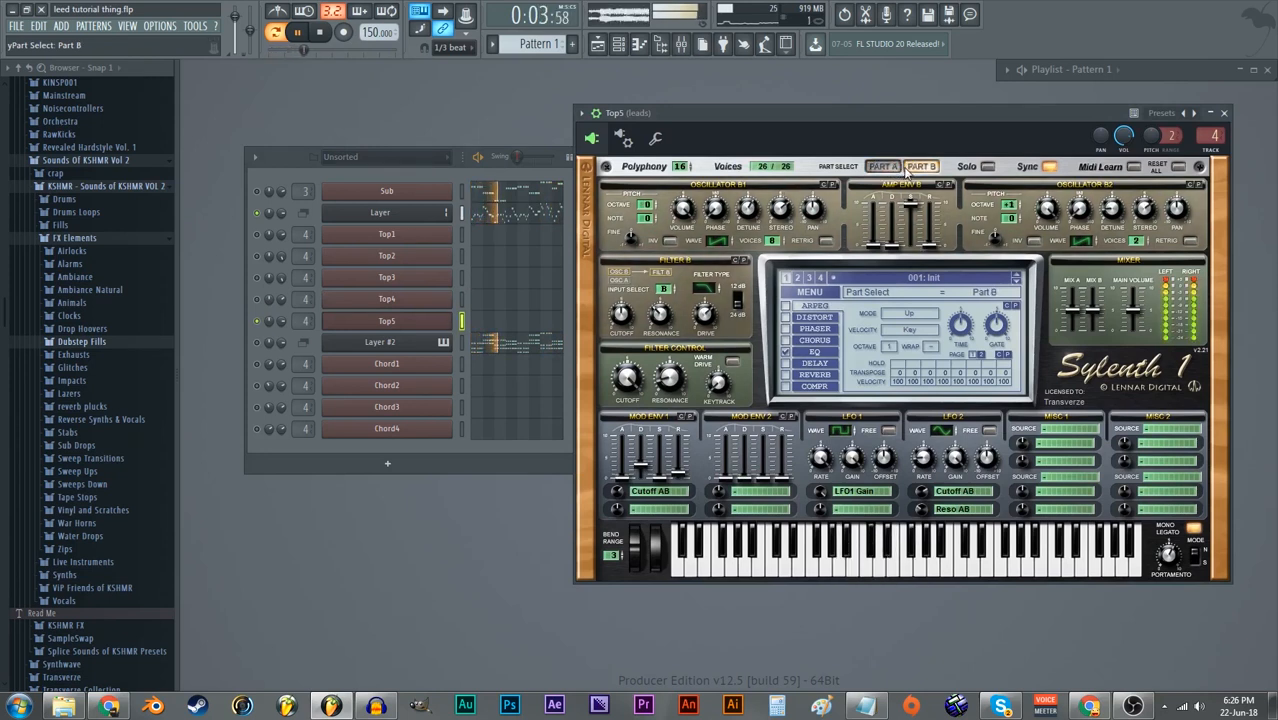
- Stop playback and unmute the Top1 to Top4 channels so all five Top layers are active
key("space")
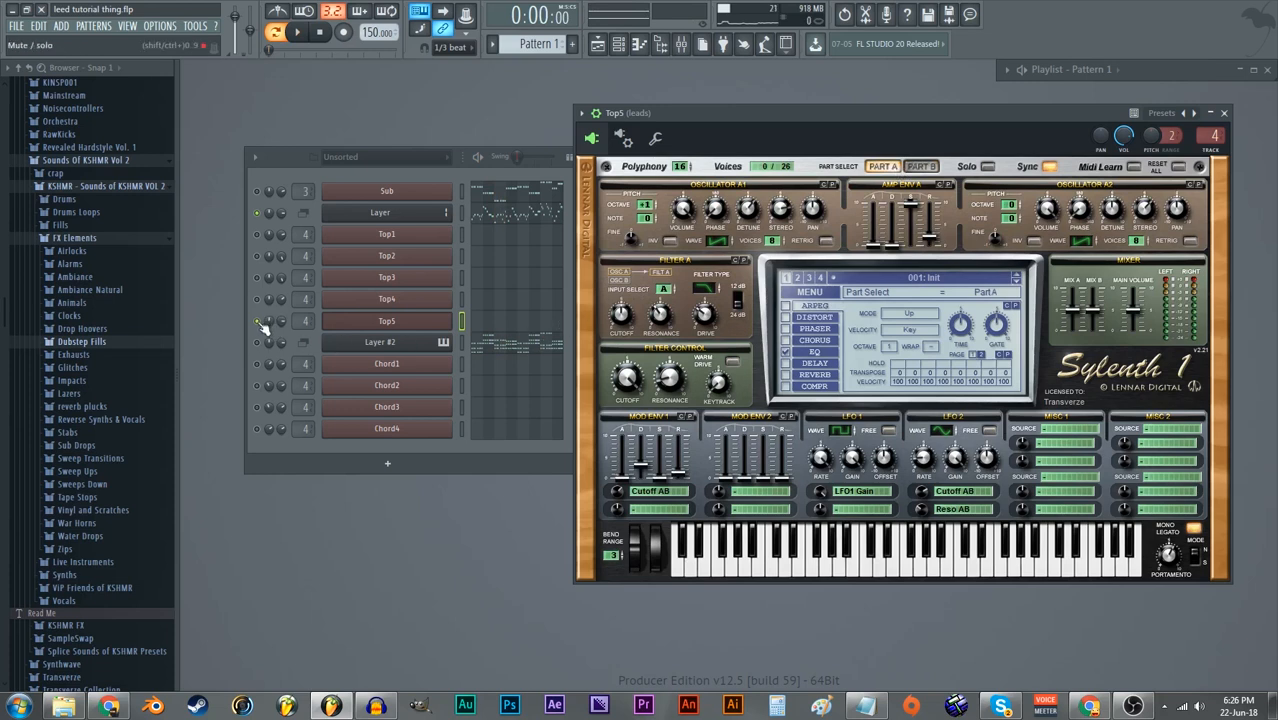
left_click_drag(257, 234, 257, 300)
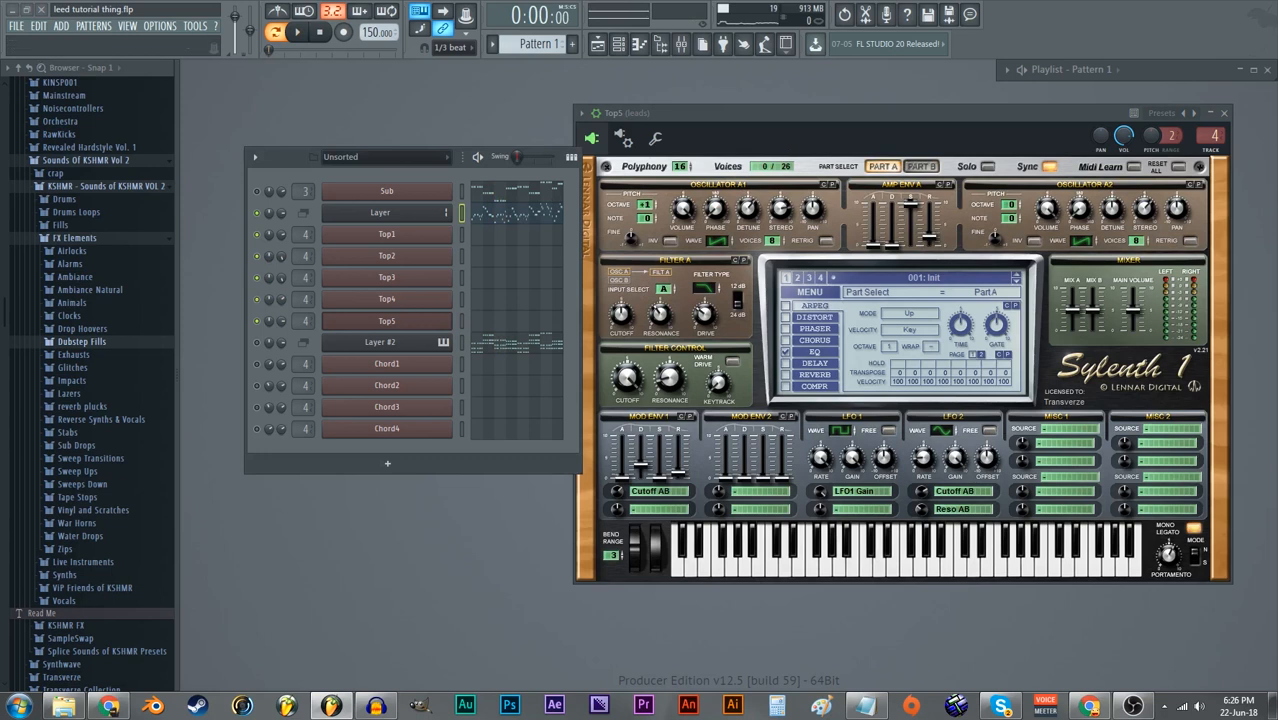
- Open the Layer channel's piano roll, examine the melody notes across the pattern, and place the window clear of the channel list
key("F7")
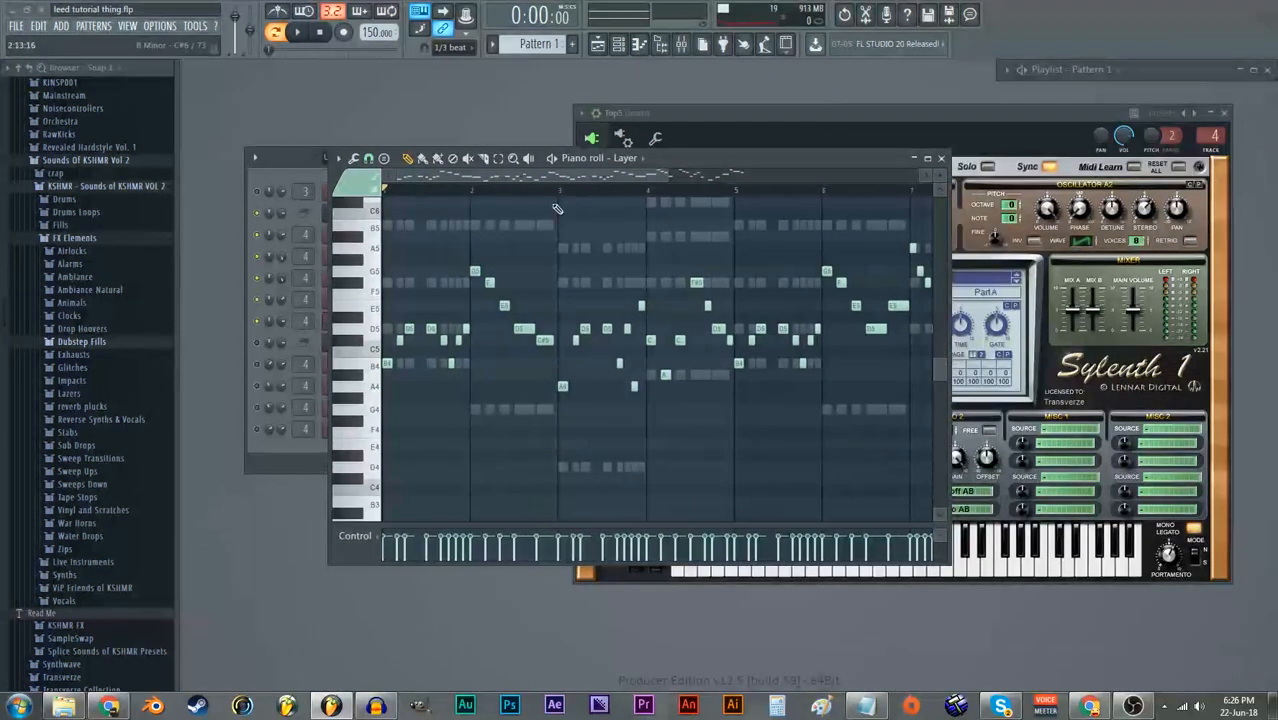
left_click_drag(670, 174, 836, 168)
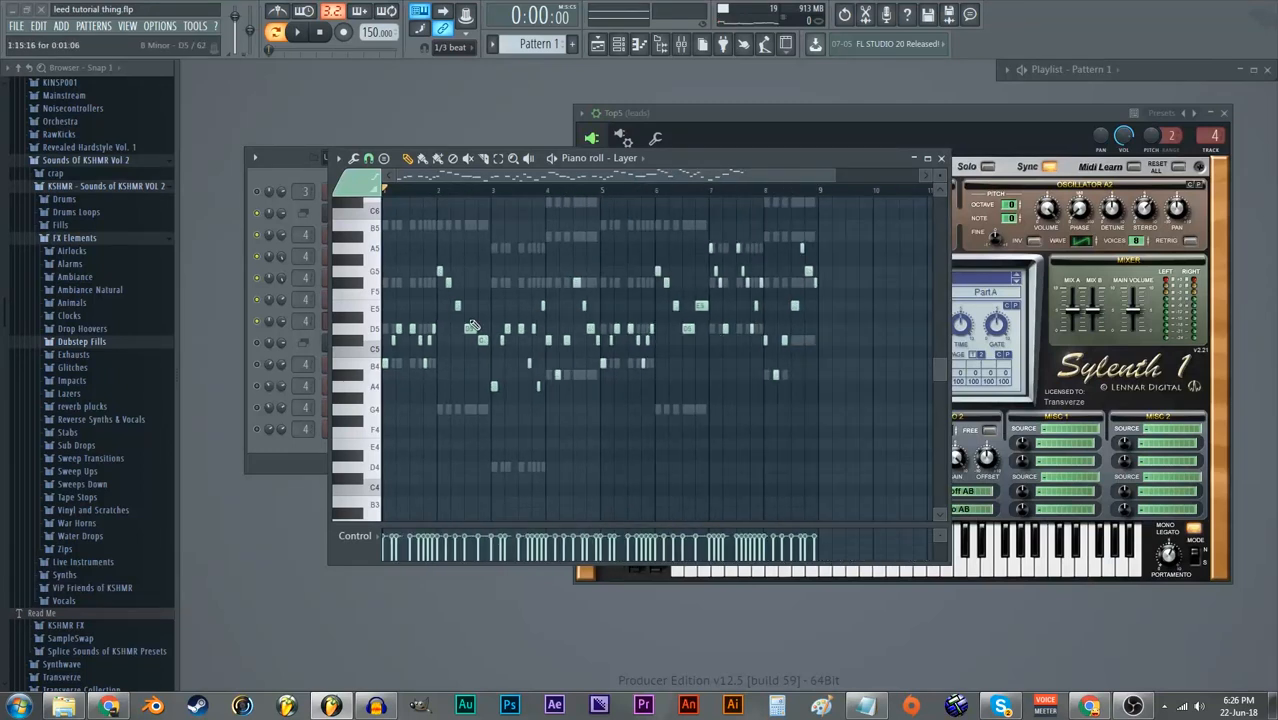
scroll(390, 365, "up", 5)
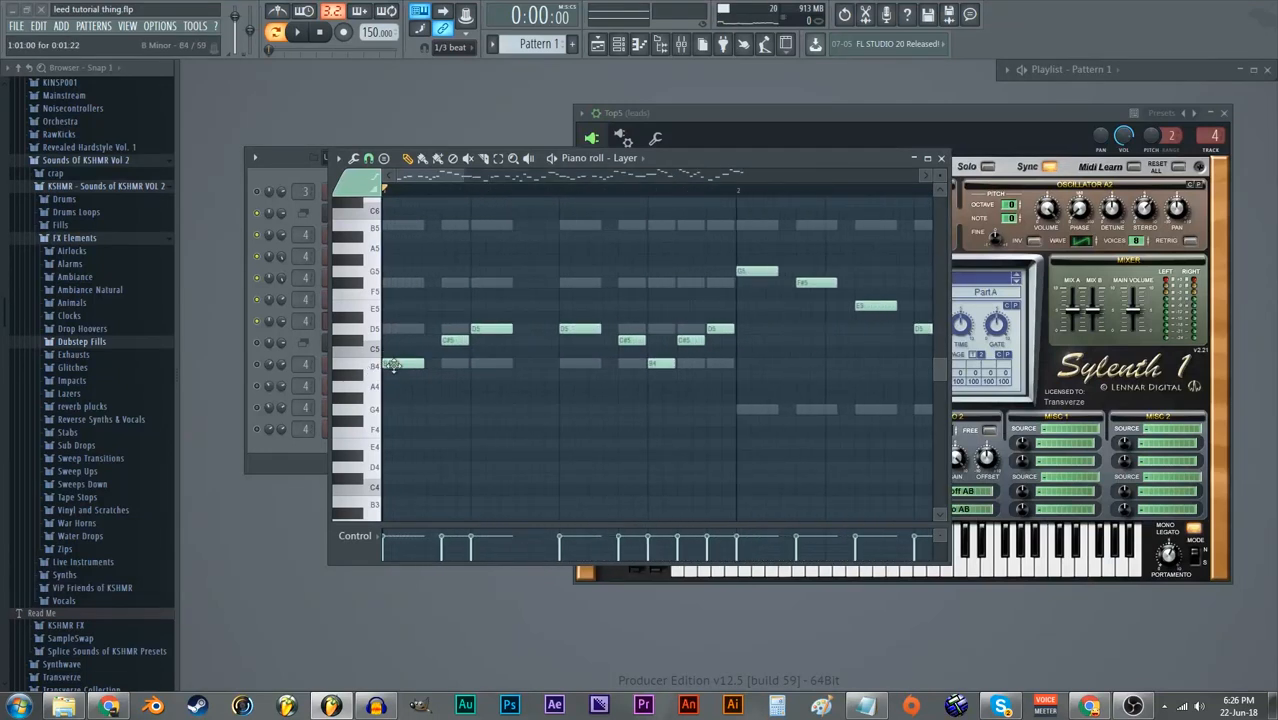
scroll(662, 337, "down", 5)
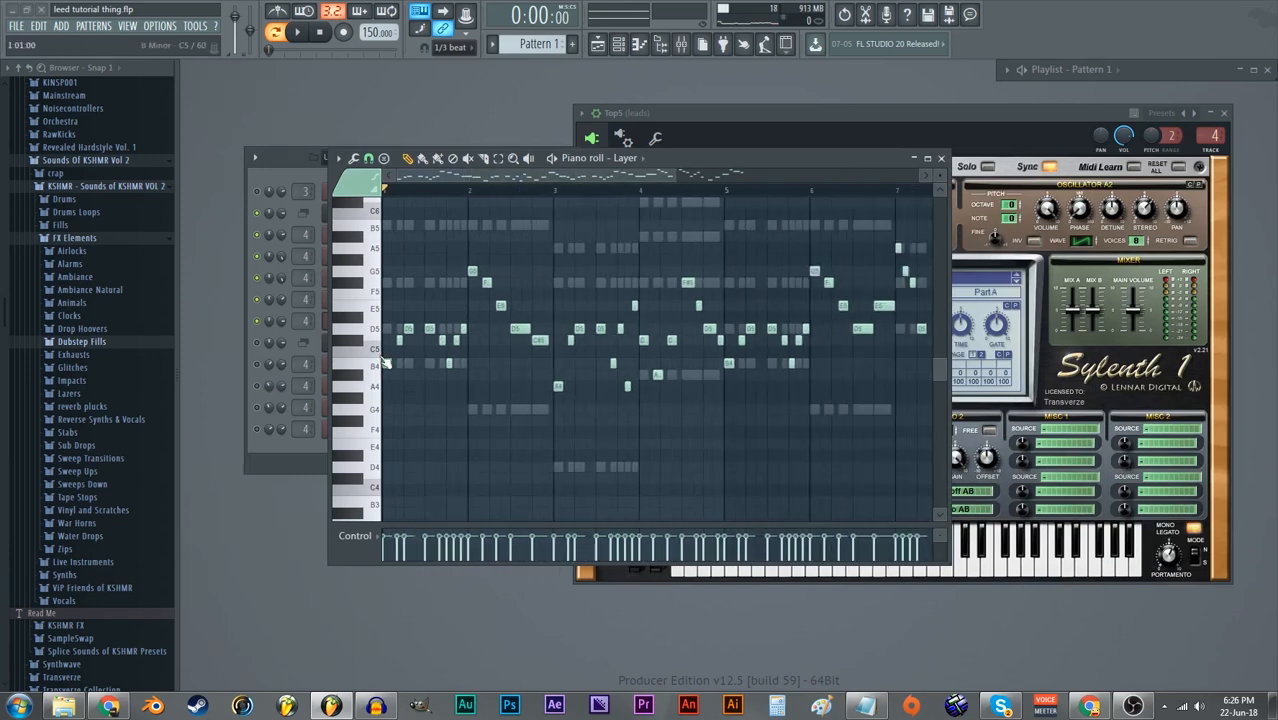
scroll(385, 363, "up", 4)
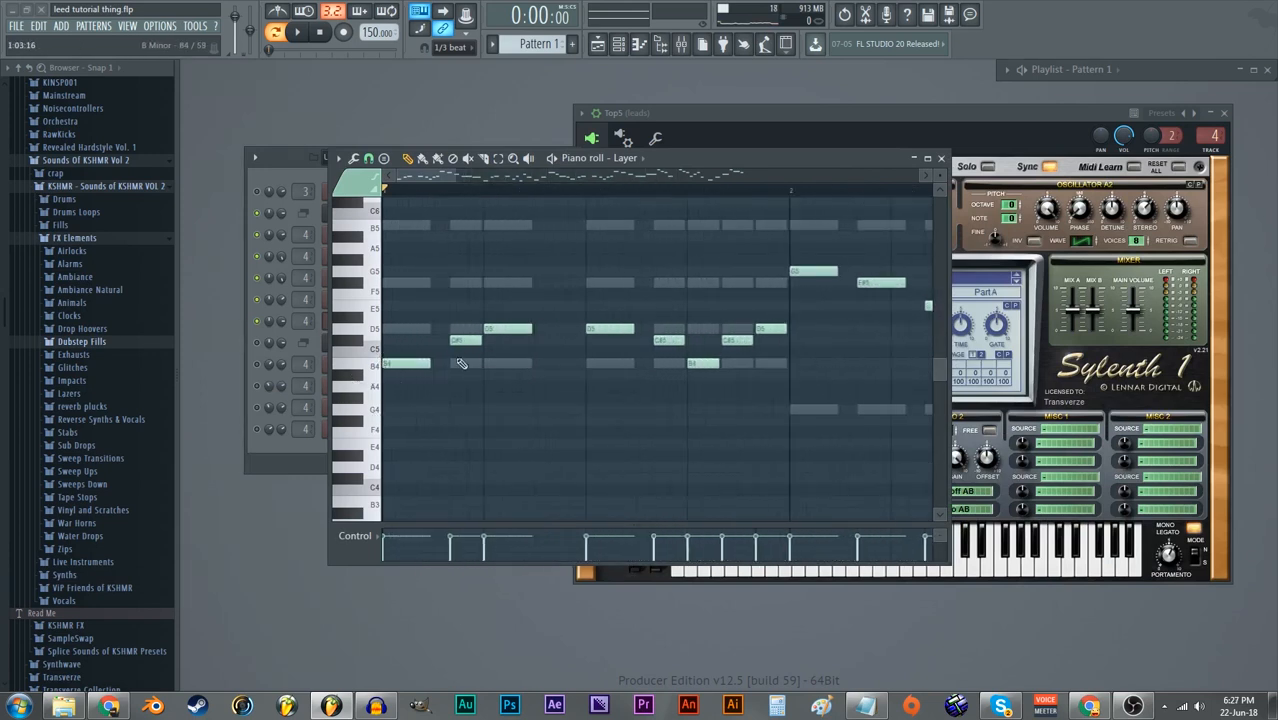
scroll(531, 376, "down", 4)
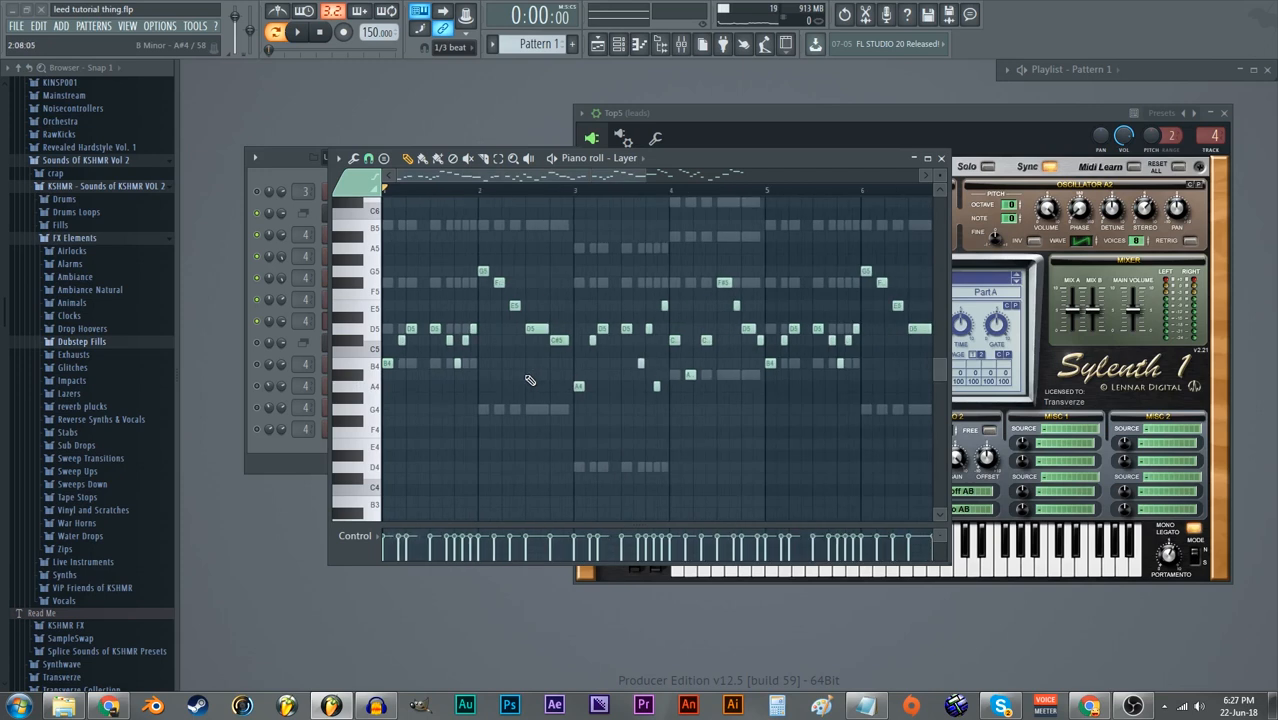
scroll(610, 300, "down", 4)
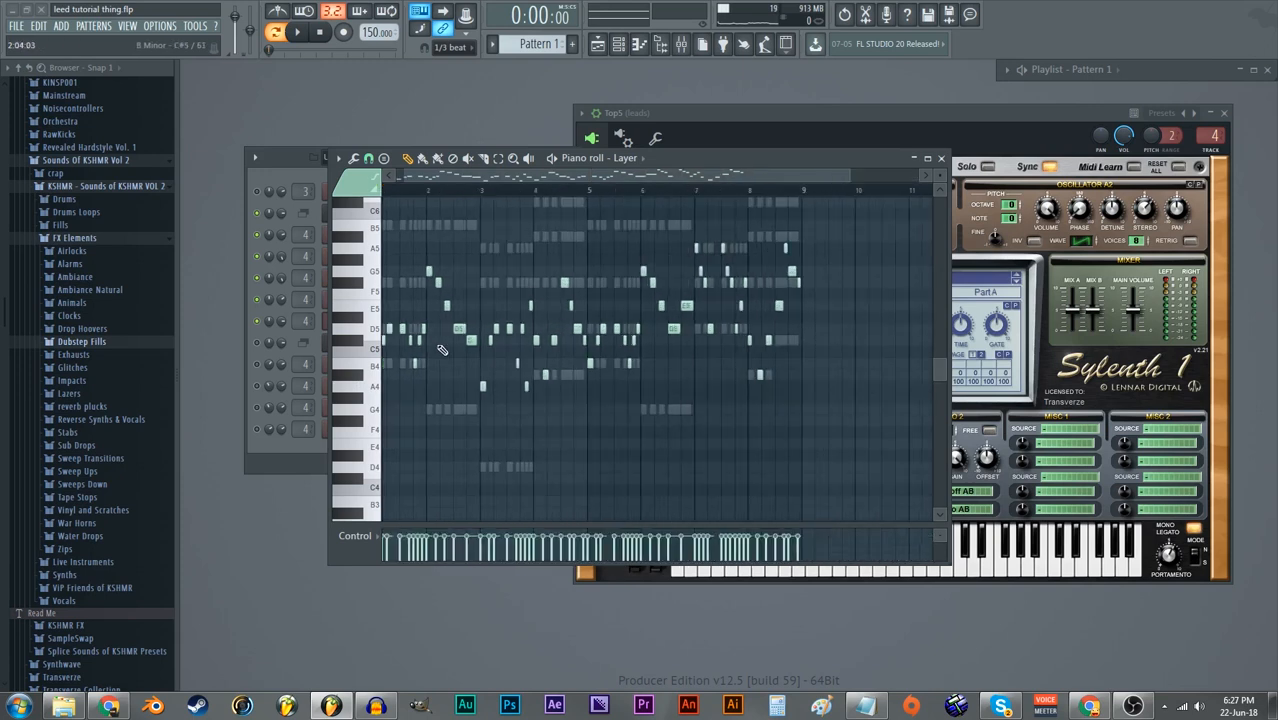
left_click_drag(690, 165, 914, 114)
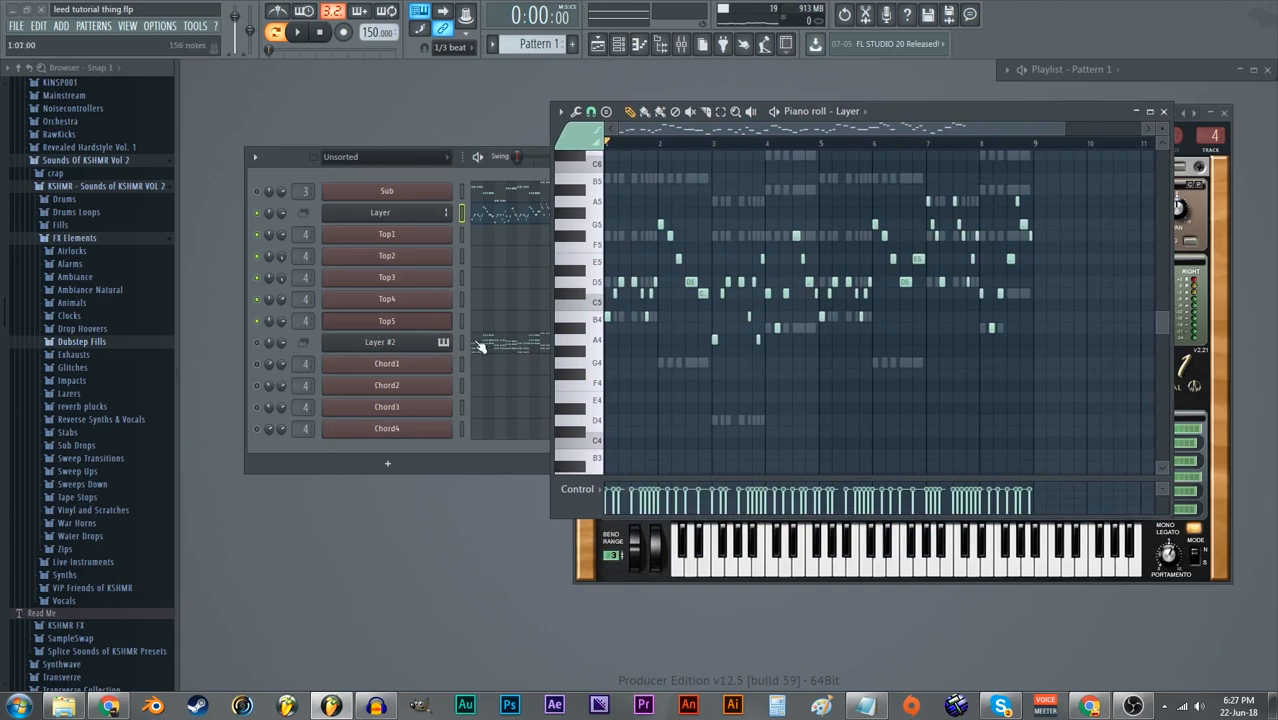
- Open the Layer #2 channel's piano roll, place it clear of the channel list and examine the chord notes
left_click(366, 343)
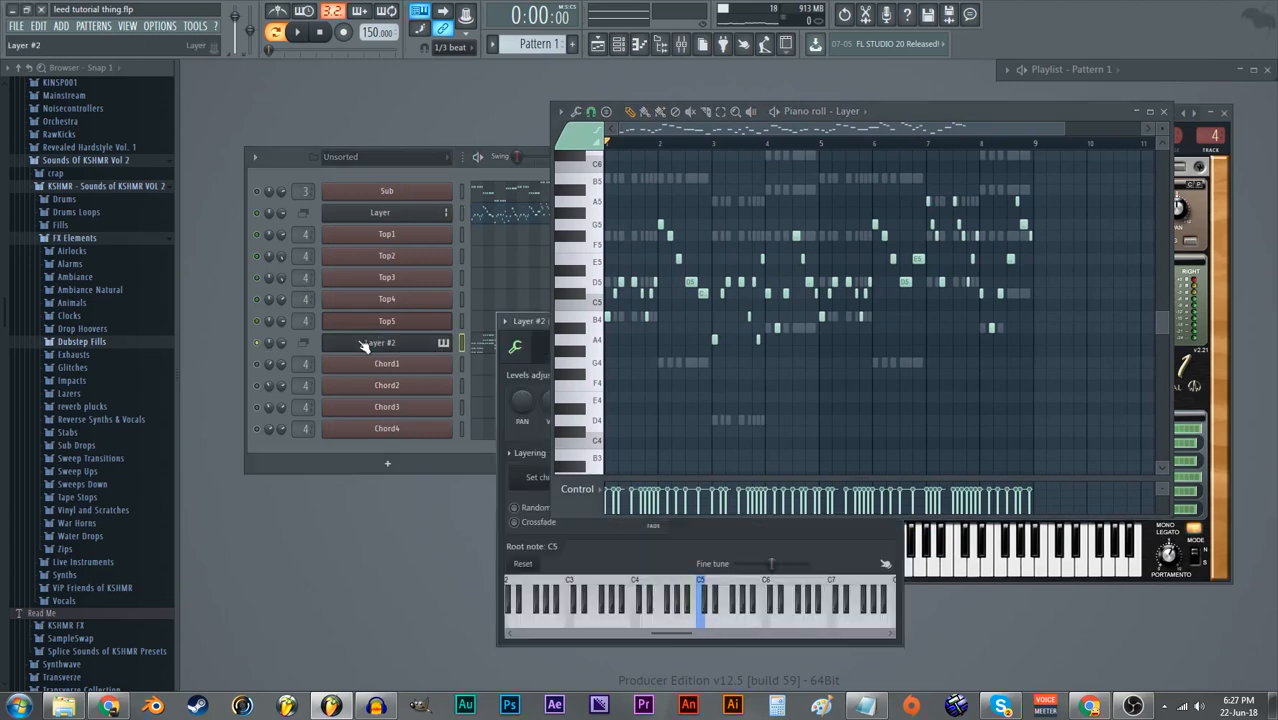
left_click_drag(932, 110, 894, 147)
scroll(545, 362, "up", 5)
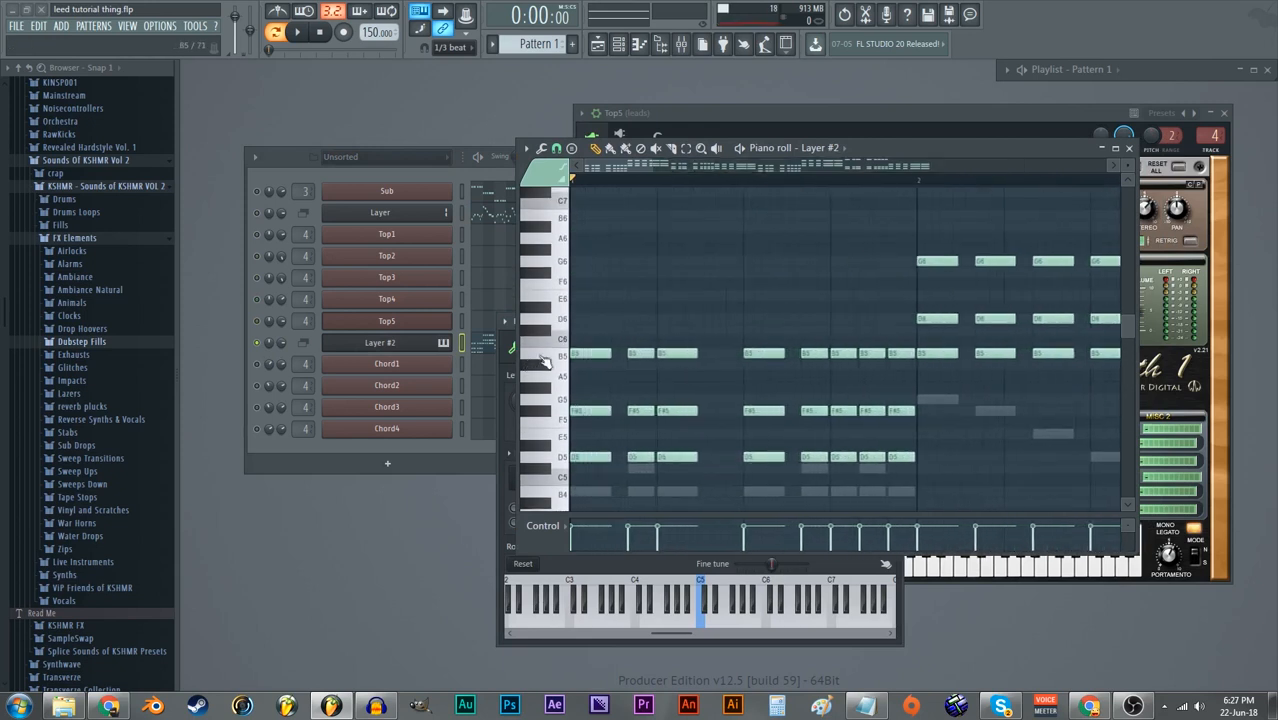
scroll(593, 336, "down", 4)
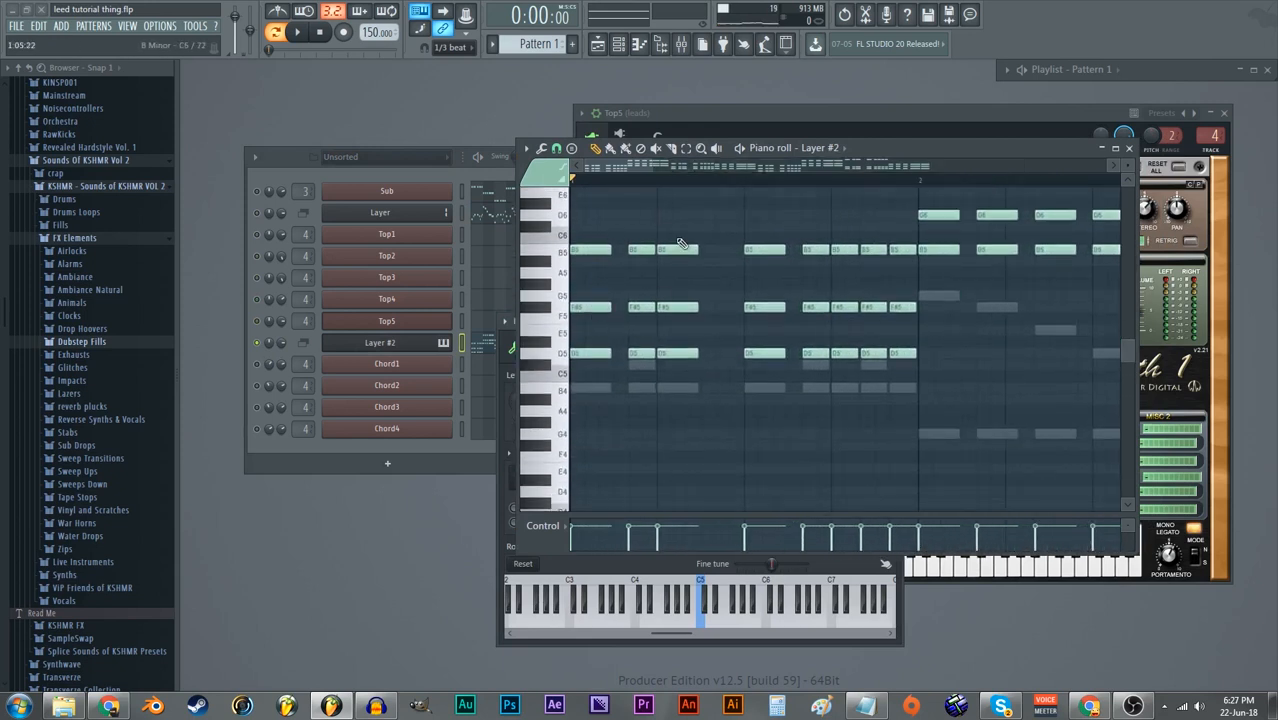
- Activate only Chord1 under Layer #2 and audition the chord progression by scrubbing across its notes, then stop playback
left_click(716, 148)
left_click_drag(596, 240, 920, 272)
left_click(268, 366)
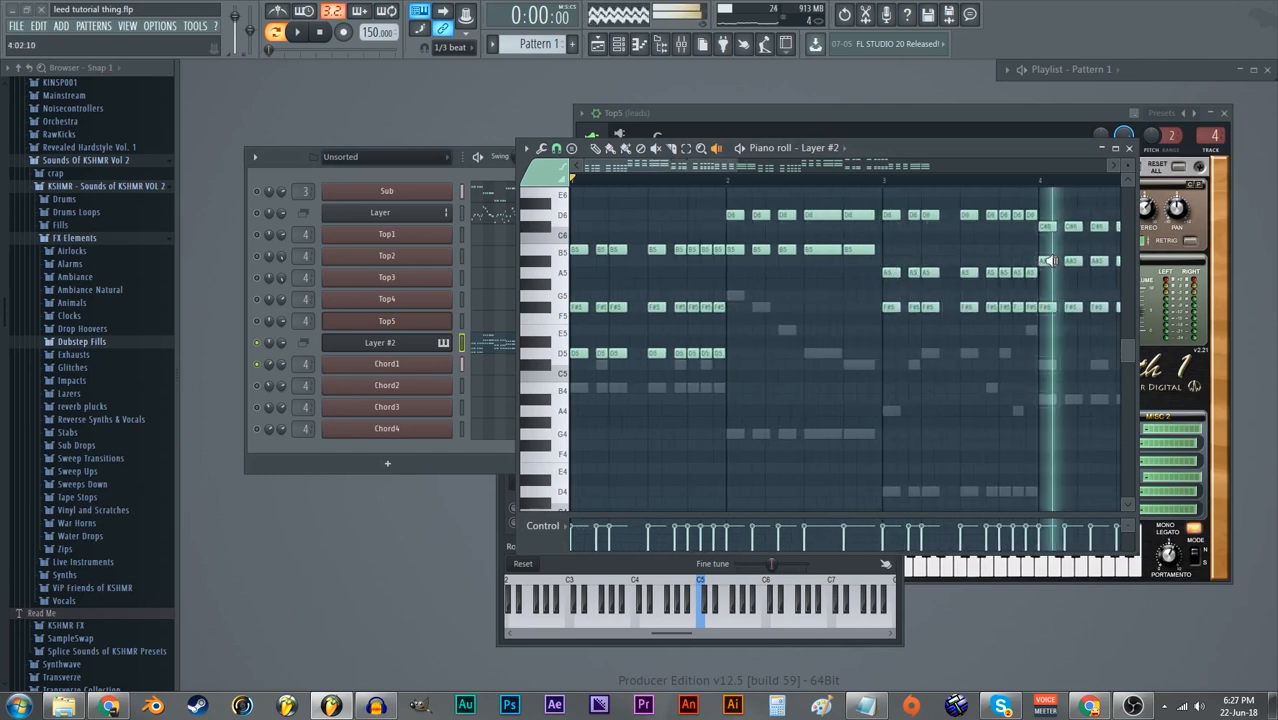
key("space")
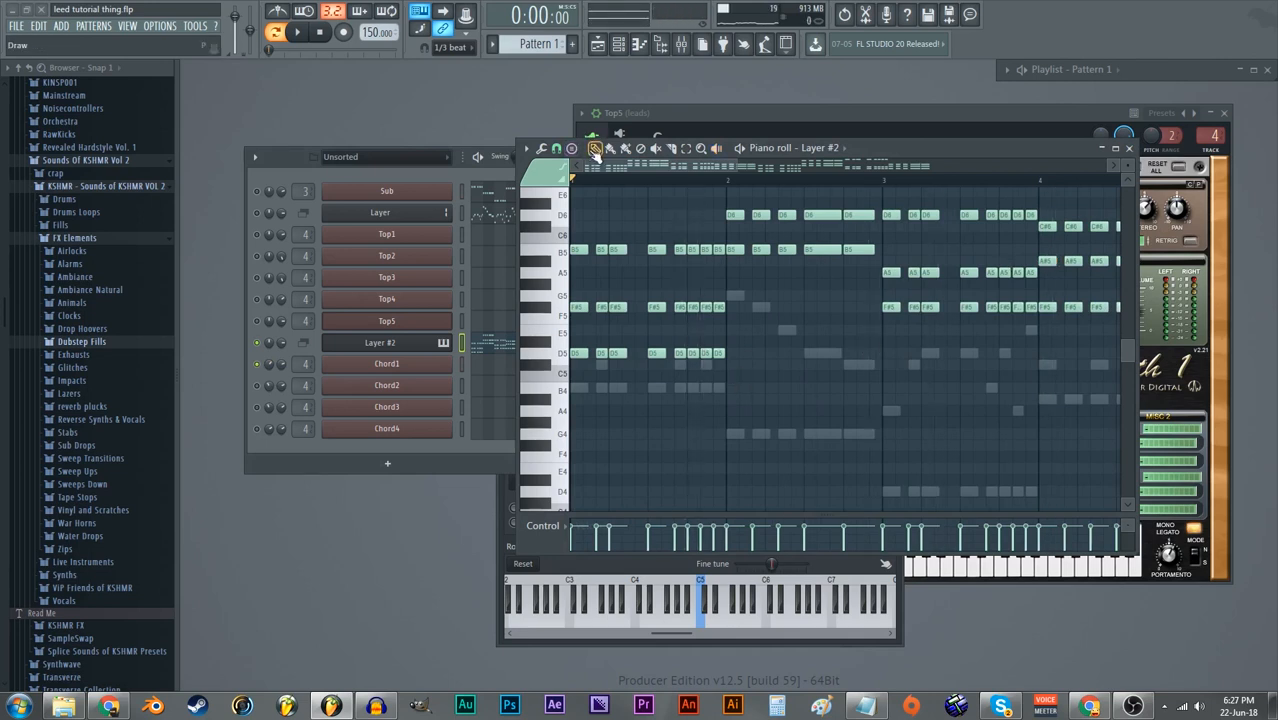
key("ctrl+alt+z")
key("ctrl+alt+z")
key("ctrl+alt+z")
key("ctrl+alt+z")
key("ctrl+alt+z")
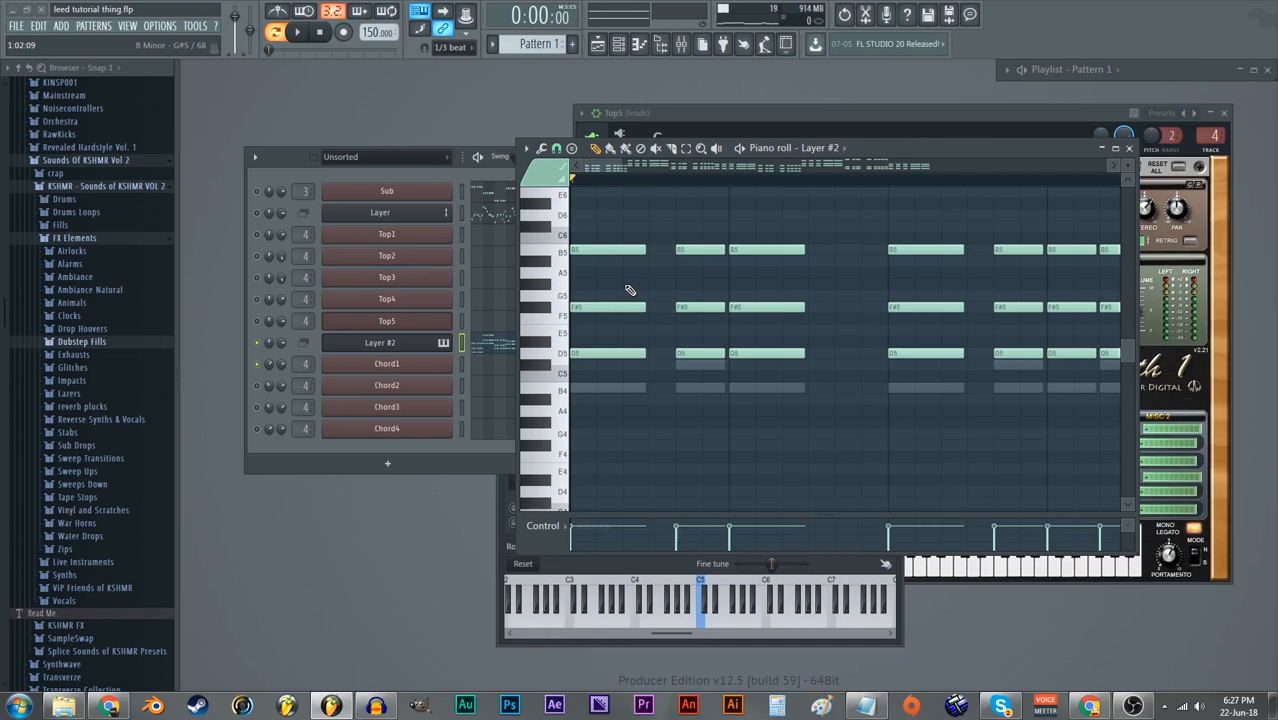
- Add a B4 root note beneath the first chord in Layer #2 and audition the chord with it
left_click_drag(608, 251, 608, 388)
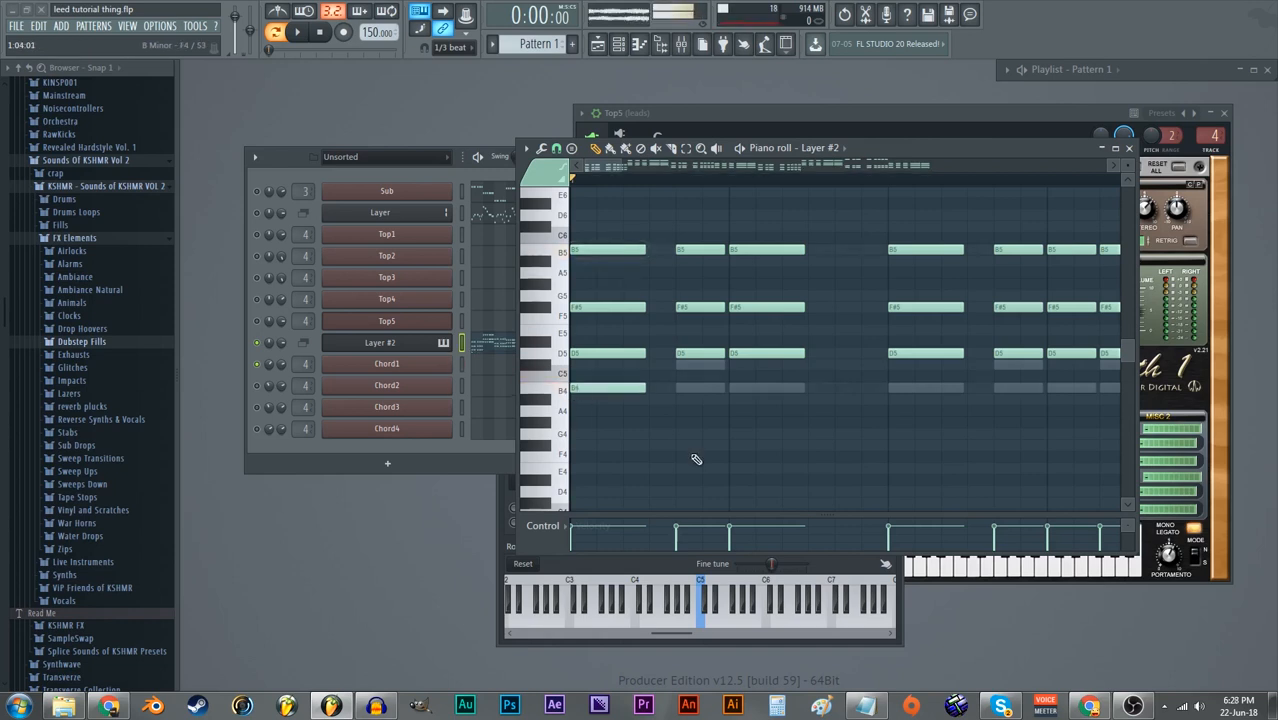
left_click(660, 150)
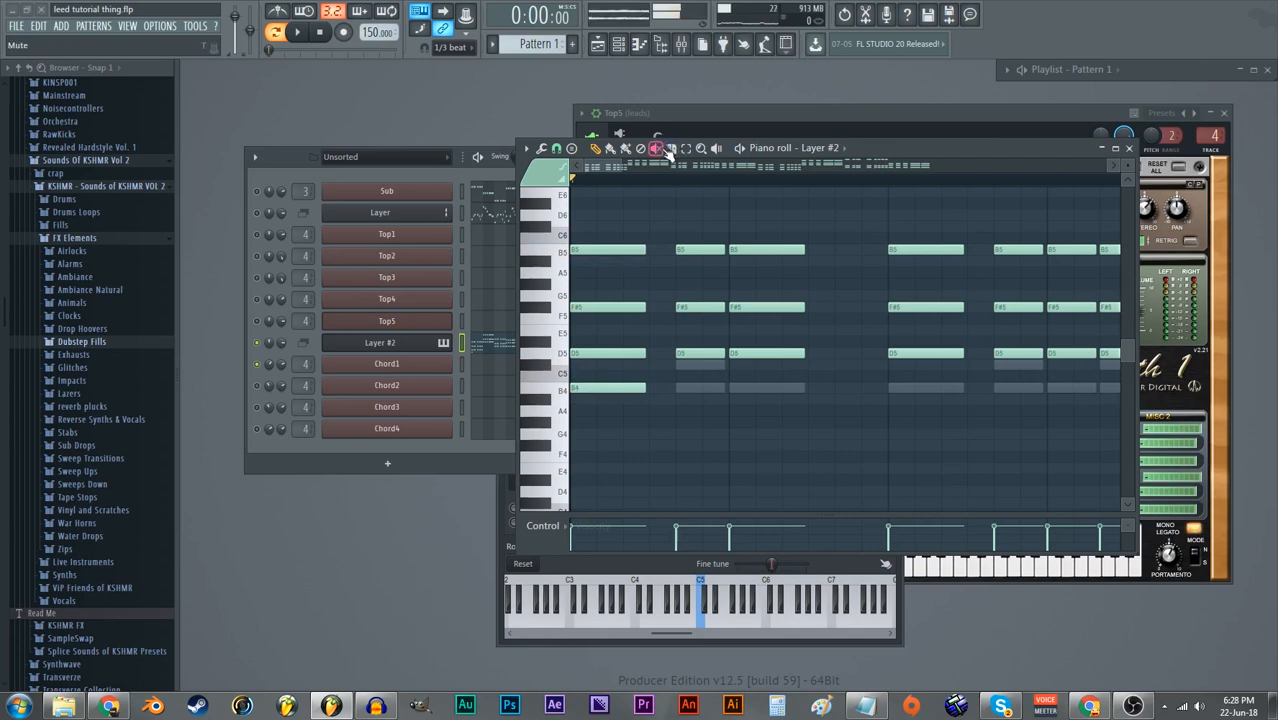
left_click(716, 148)
left_click_drag(620, 260, 617, 272)
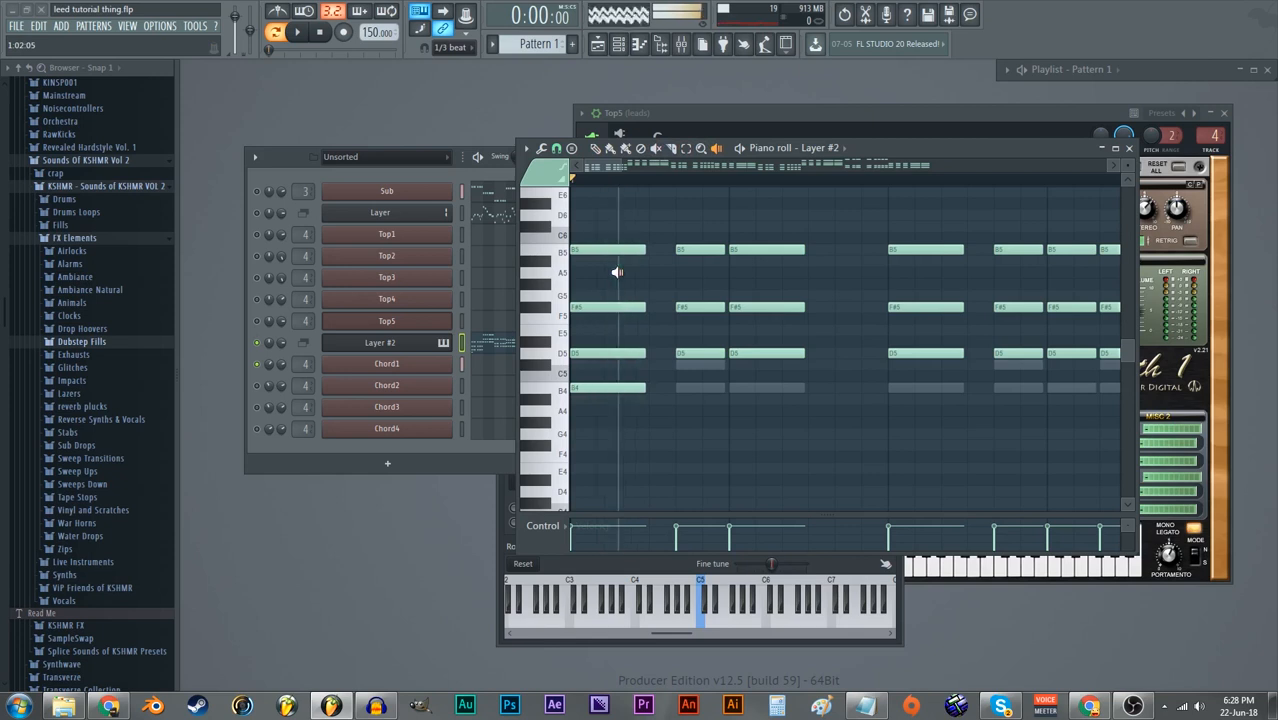
- Delete the B4 note beneath the first chord and audition the chord without it
left_click(595, 148)
right_click(601, 390)
left_click(716, 148)
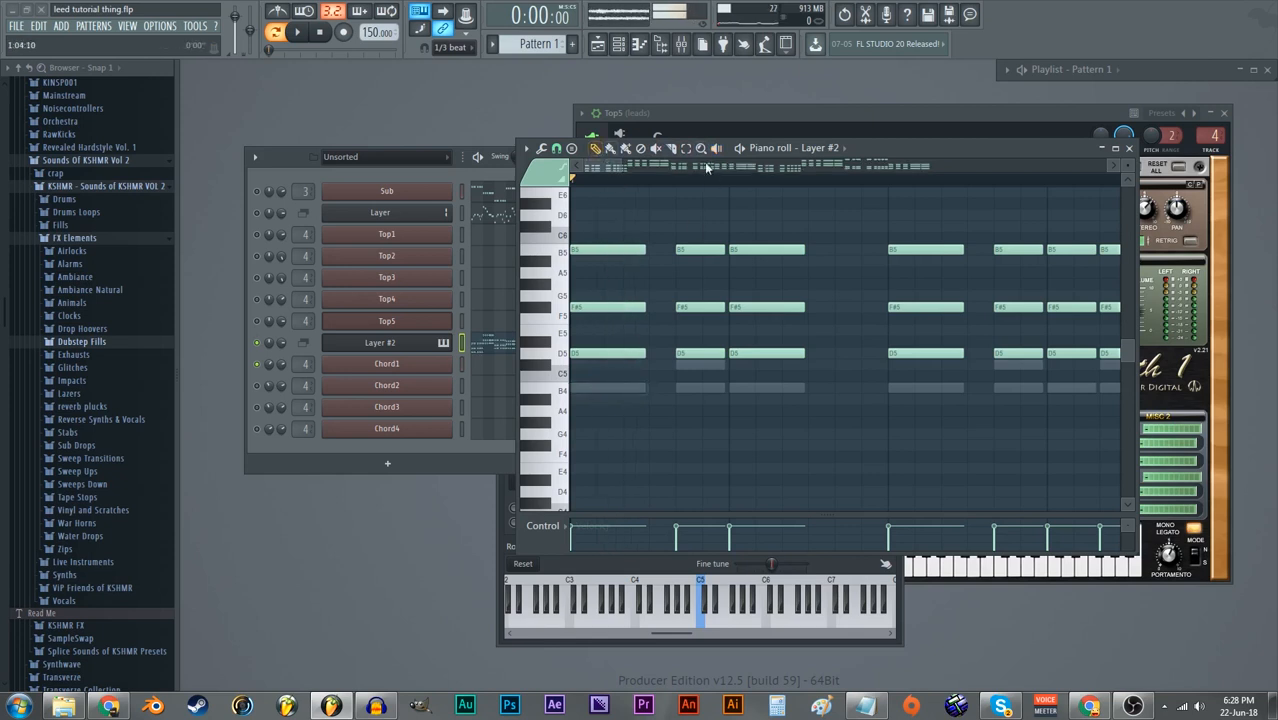
left_click_drag(599, 257, 601, 258)
left_click(595, 148)
scroll(607, 241, "down", 2)
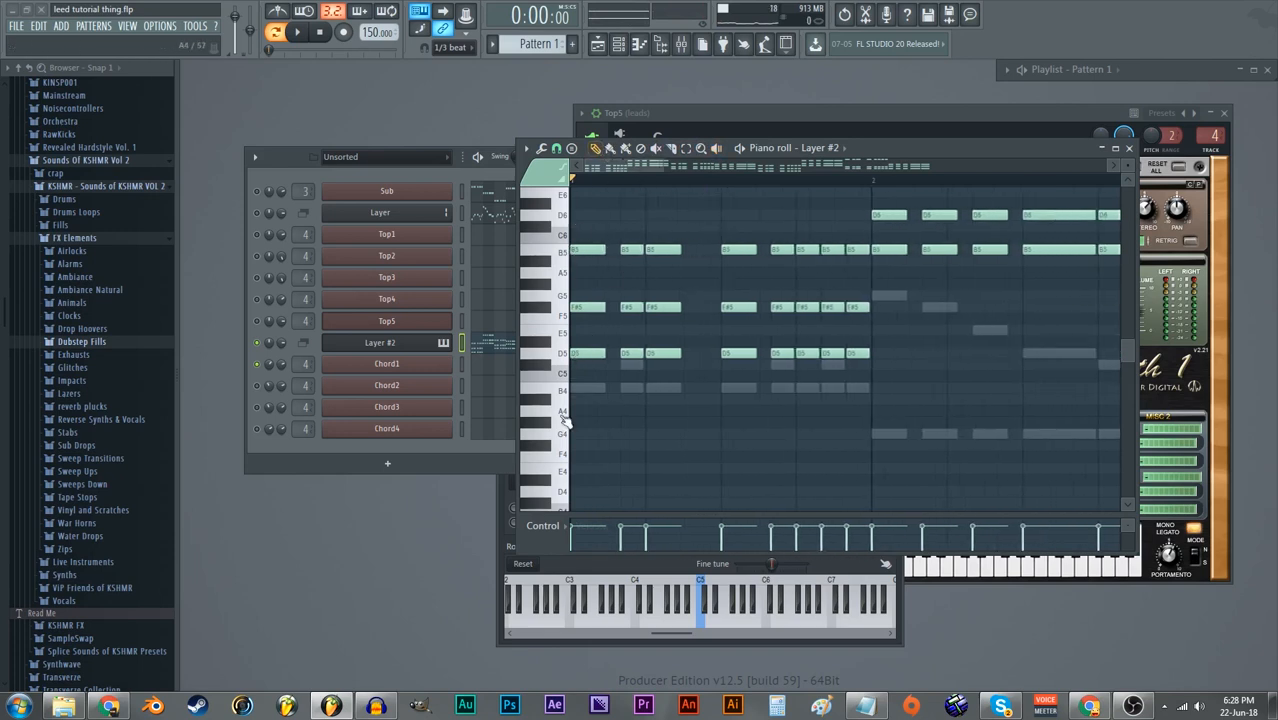
- Open Chord1's Sylenth1, close the piano roll, and audition the layer alone while reviewing its Part A and Part B settings
left_click(365, 364)
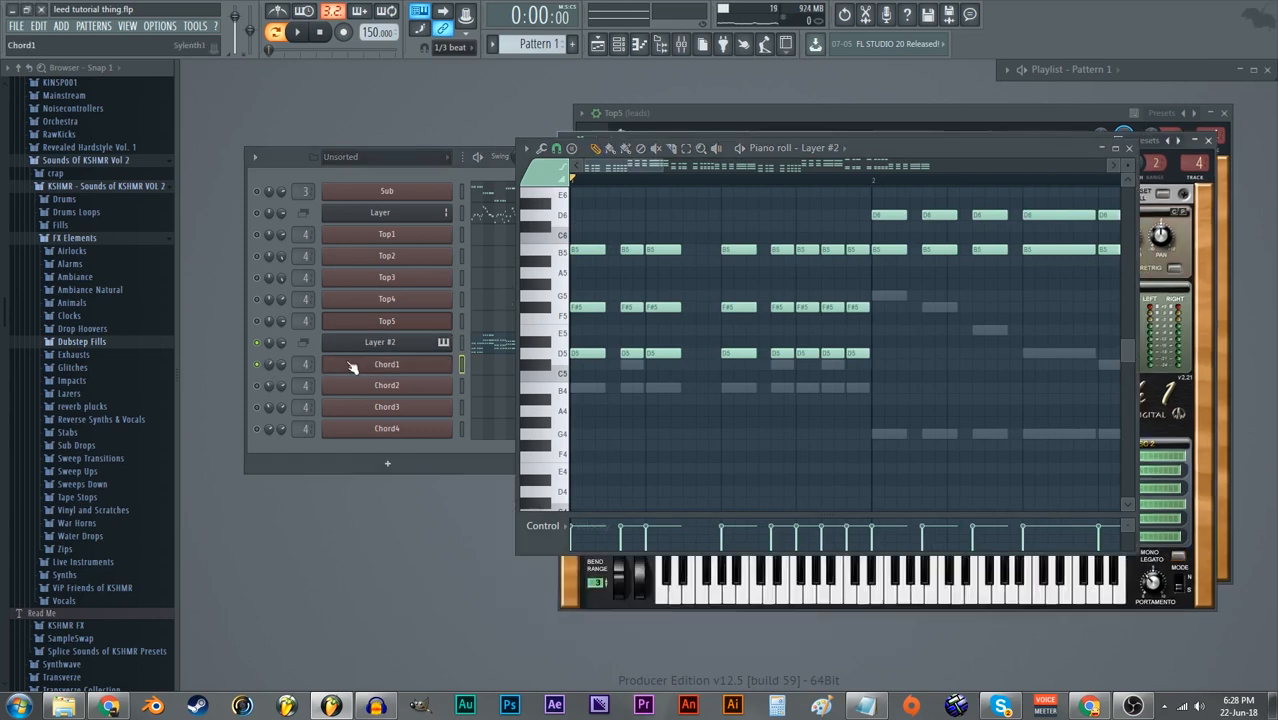
left_click(1129, 148)
left_click_drag(835, 159, 862, 150)
key("space")
left_click_drag(305, 160, 283, 147)
left_click_drag(712, 133, 698, 122)
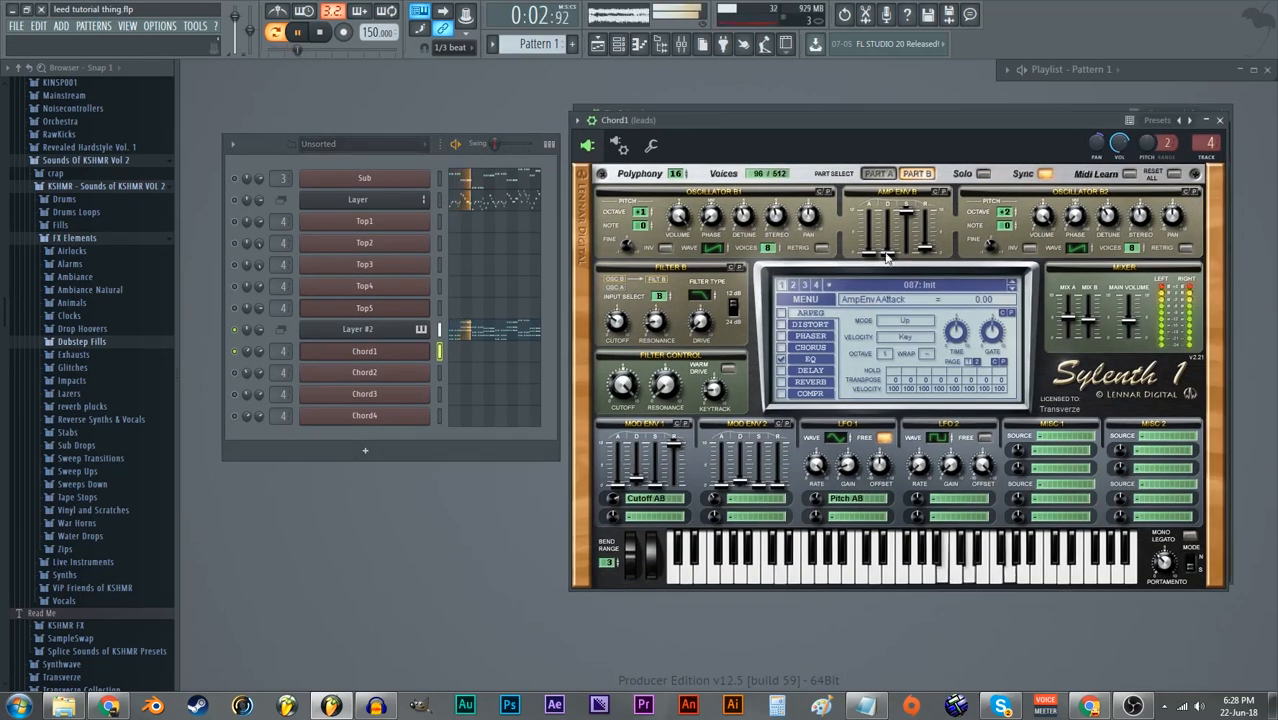
left_click(877, 175)
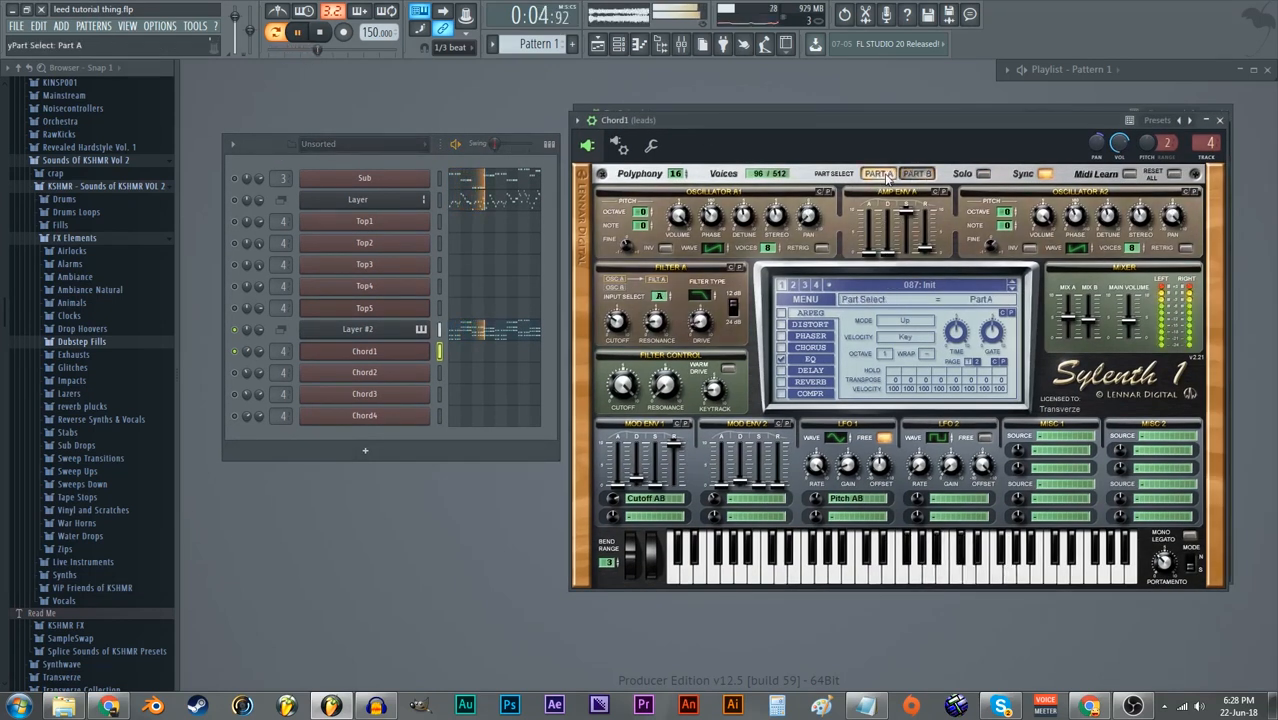
key("space")
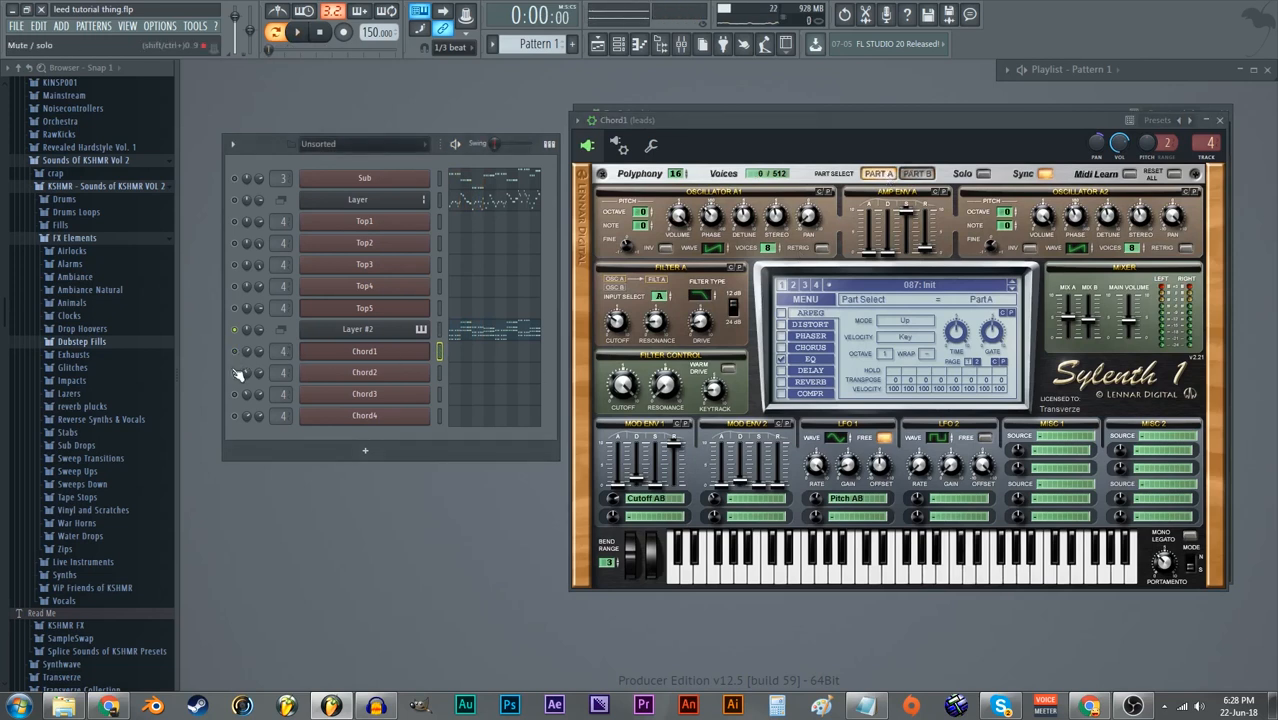
- Open Chord2's Sylenth1 and audition it alone while comparing its Part A and Part B settings
key("space")
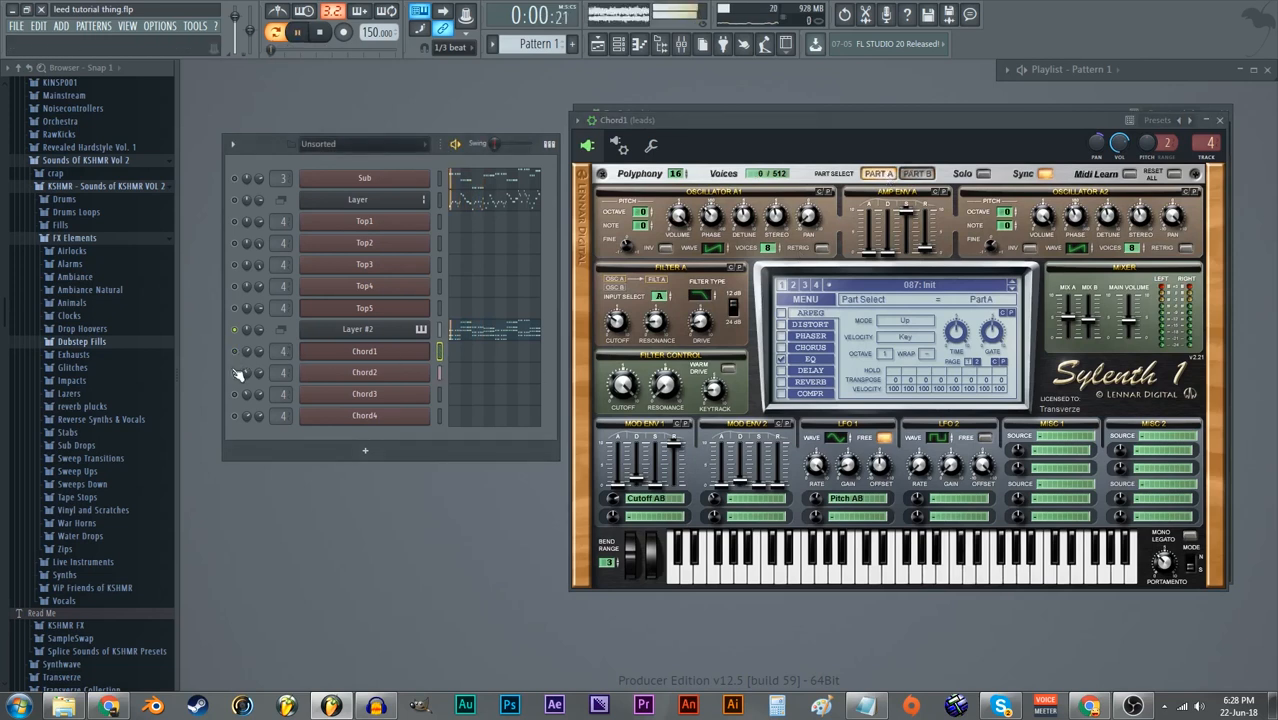
left_click(376, 377)
left_click_drag(703, 184, 800, 131)
left_click(612, 139)
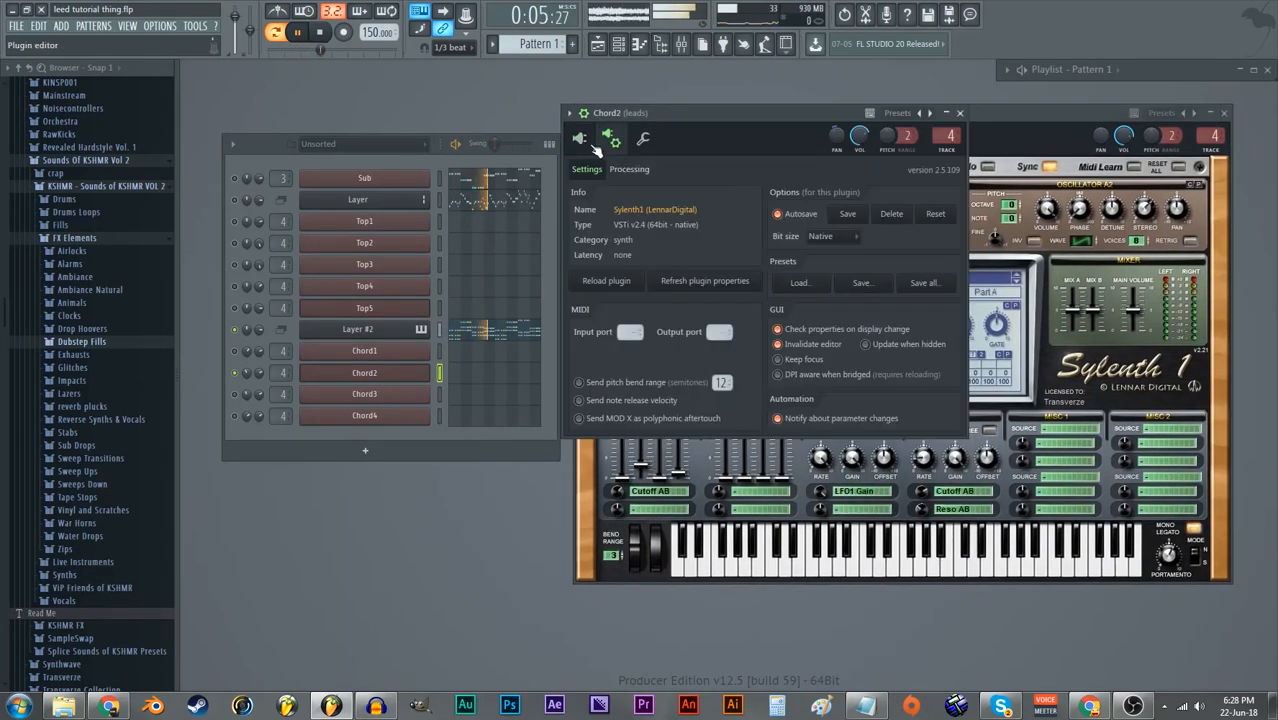
left_click(580, 140)
left_click(909, 166)
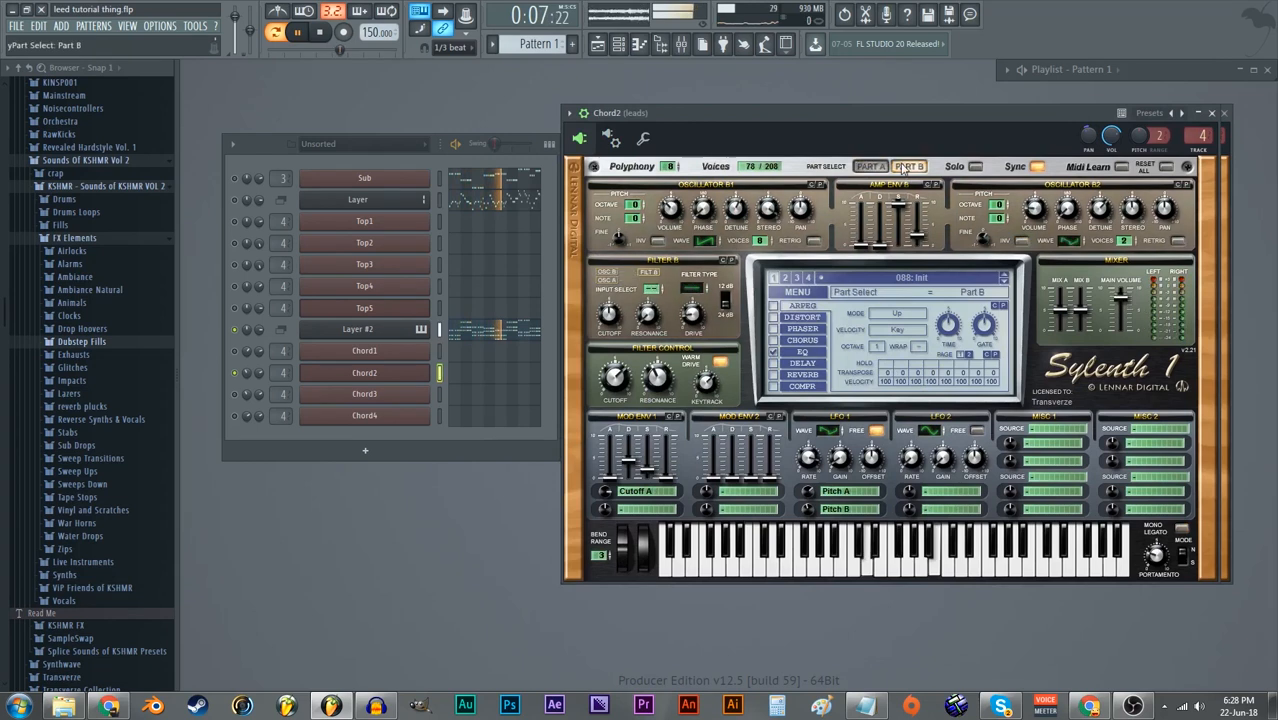
left_click(870, 166)
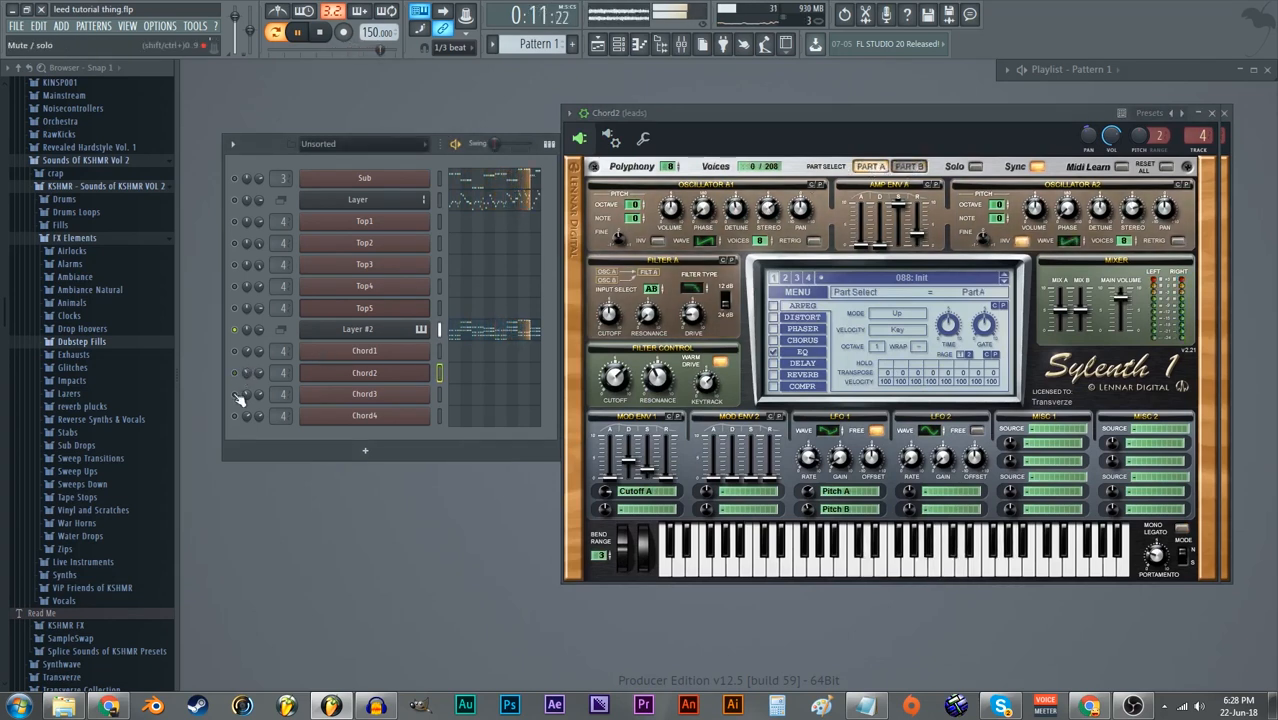
- Open Chord3's Sylenth1 and audition it alone while reviewing Part A and Part B, then stop playback
left_click(381, 396)
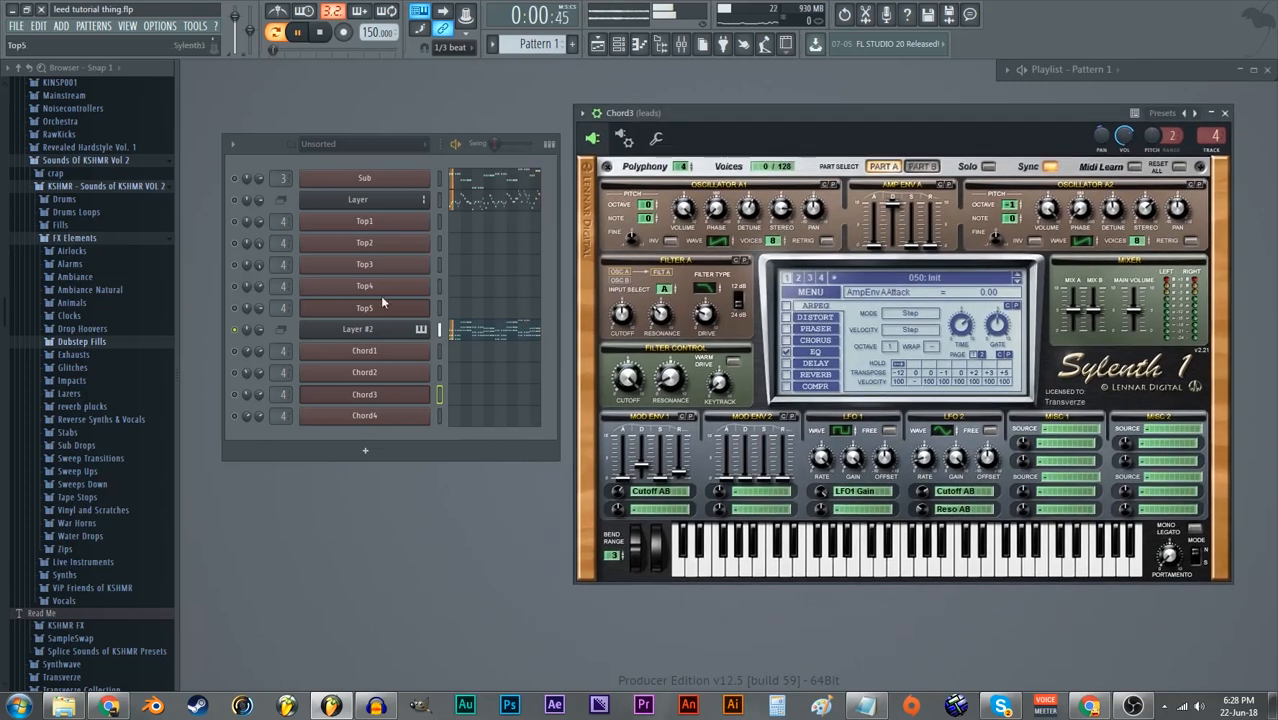
left_click(235, 395)
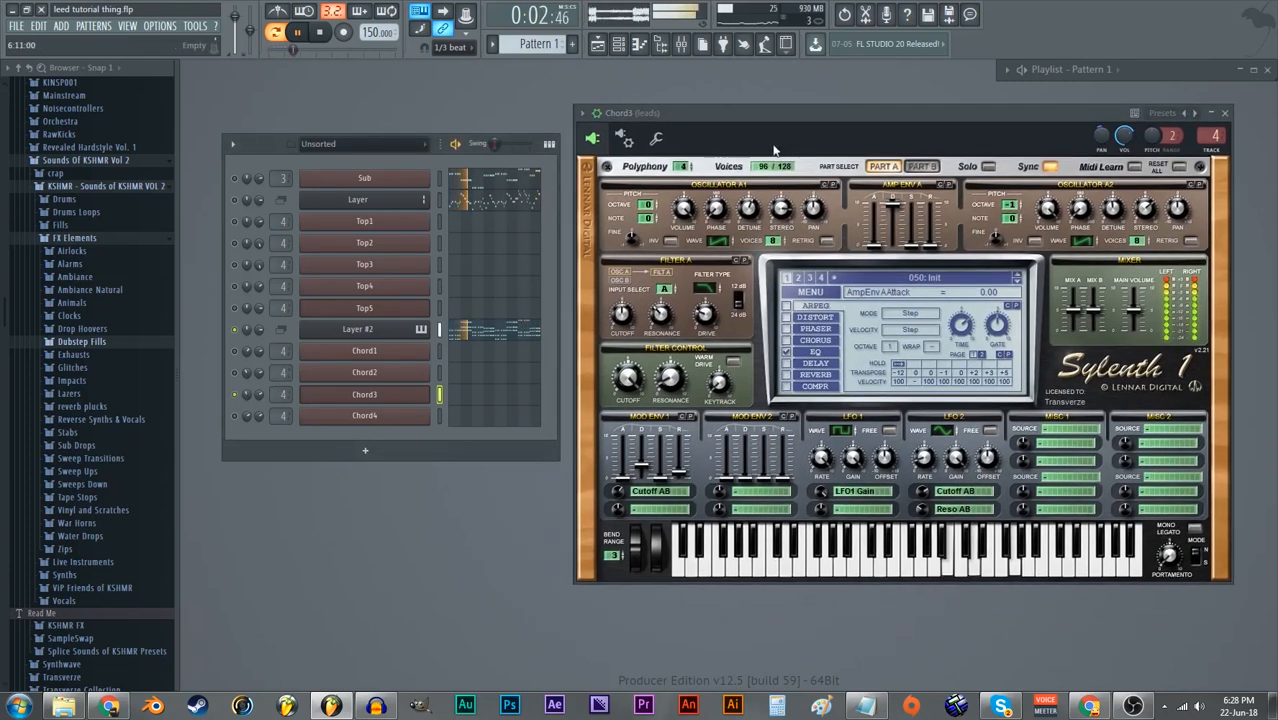
left_click(920, 167)
left_click(884, 167)
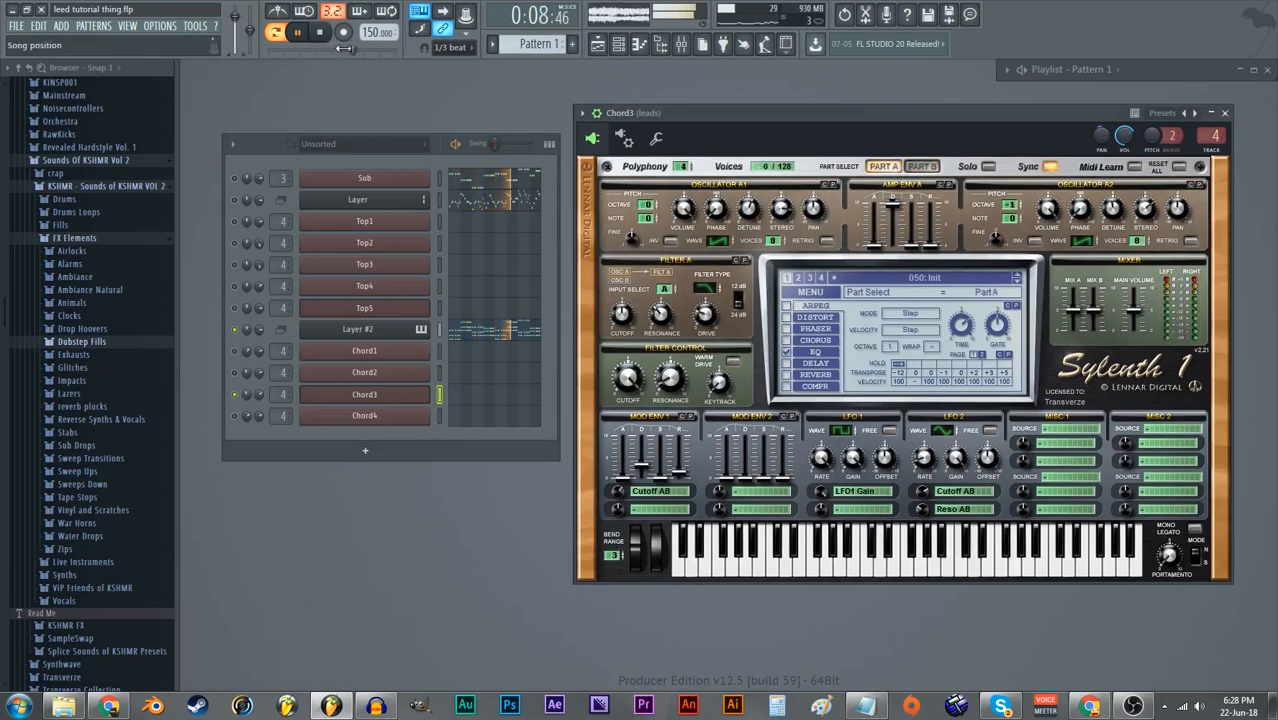
left_click(322, 34)
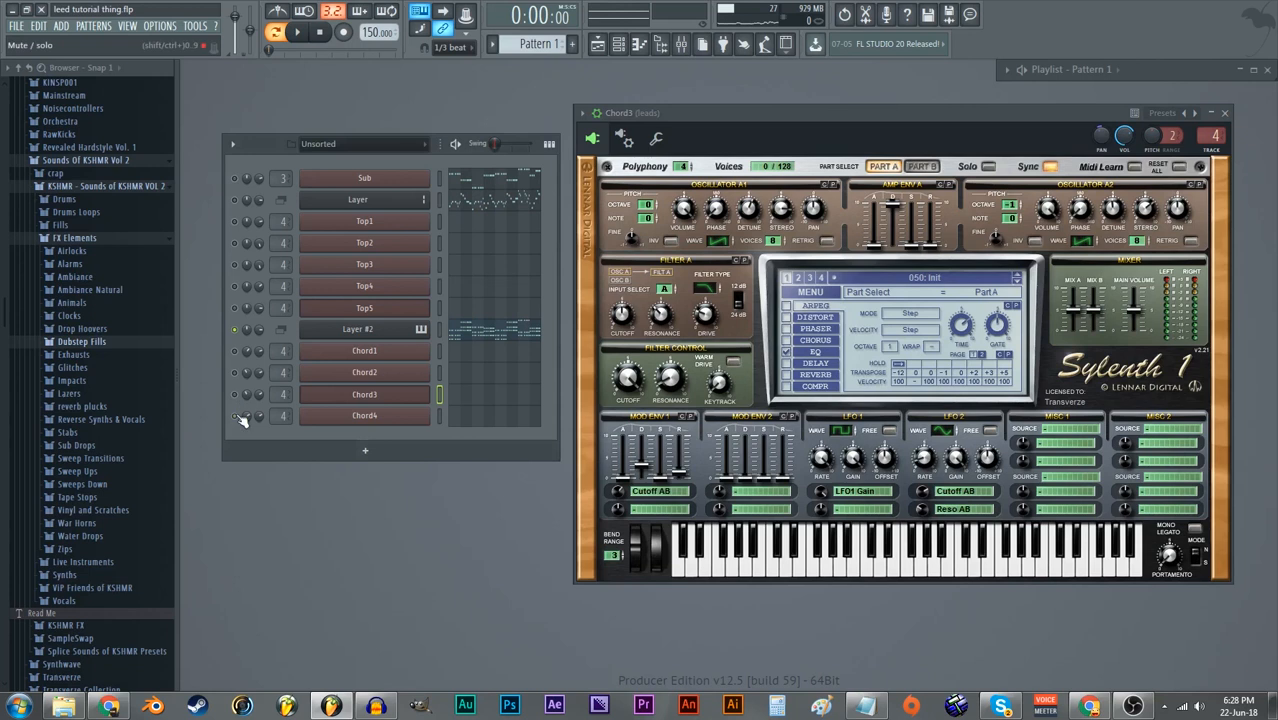
- Open Chord4's Sylenth1 and audition it alone while checking both of its parts, then stop playback
key("space")
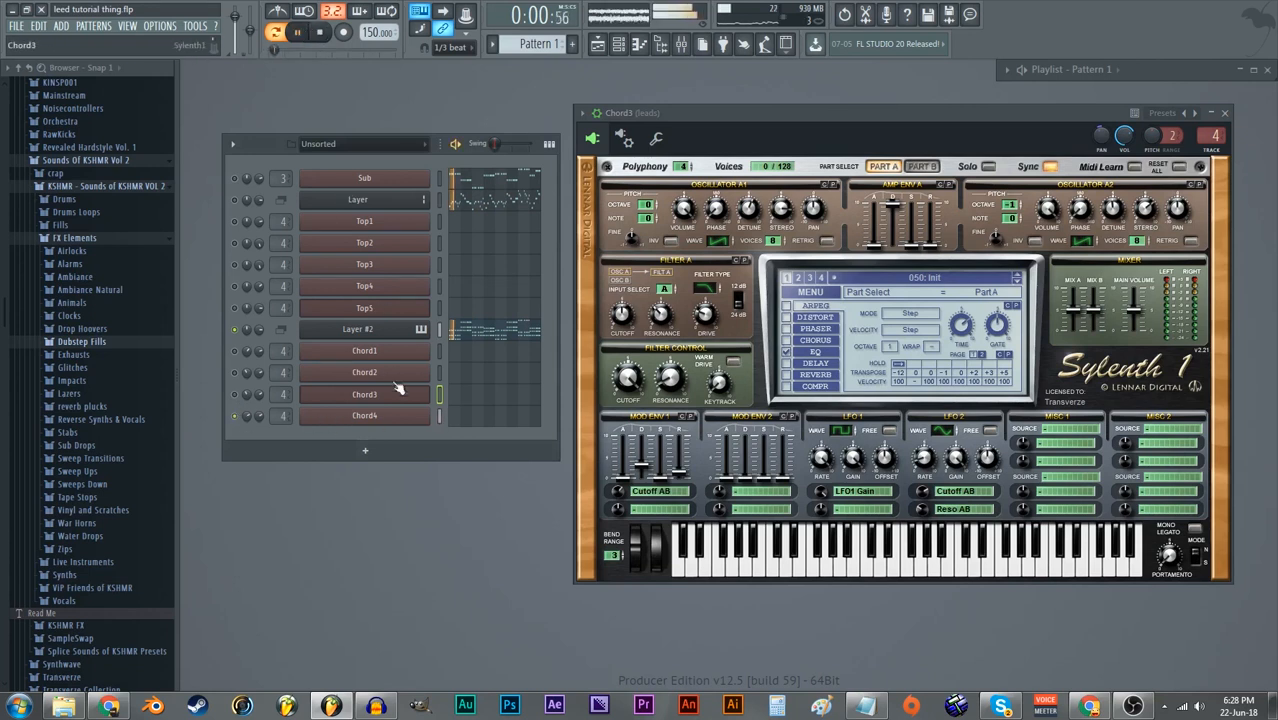
left_click(365, 416)
left_click_drag(895, 266, 846, 134)
left_click(922, 163)
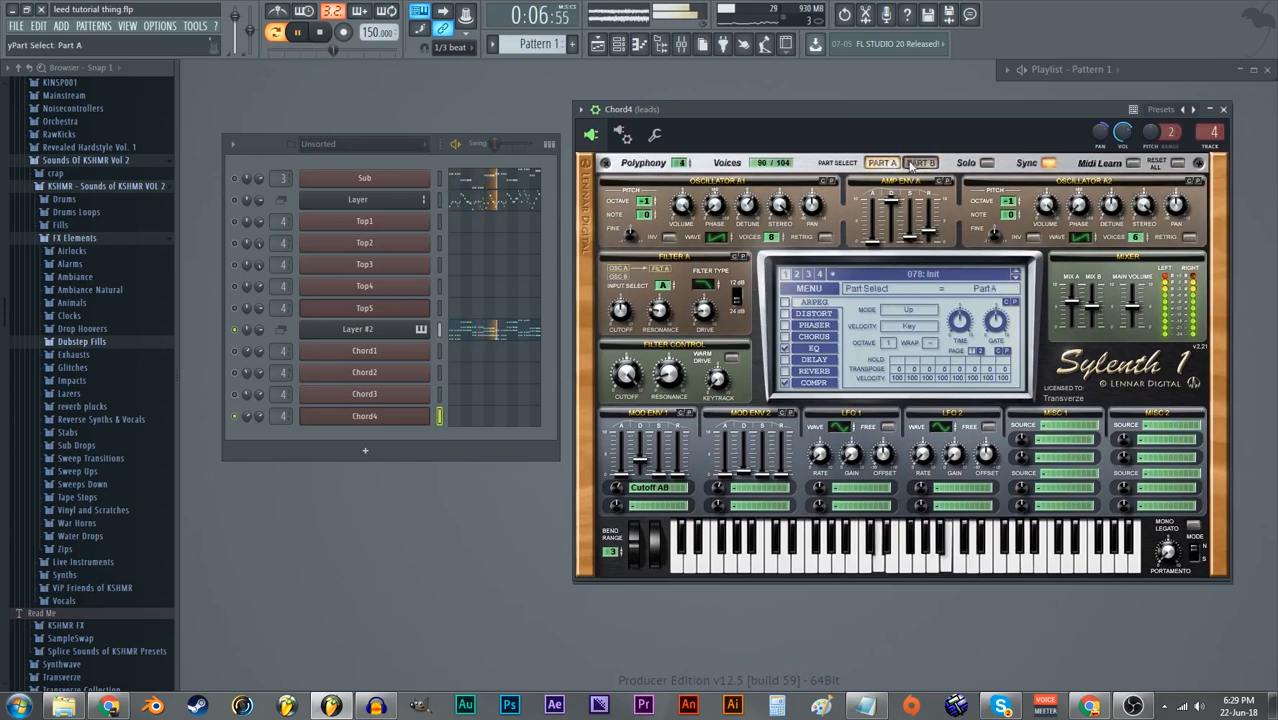
left_click(886, 165)
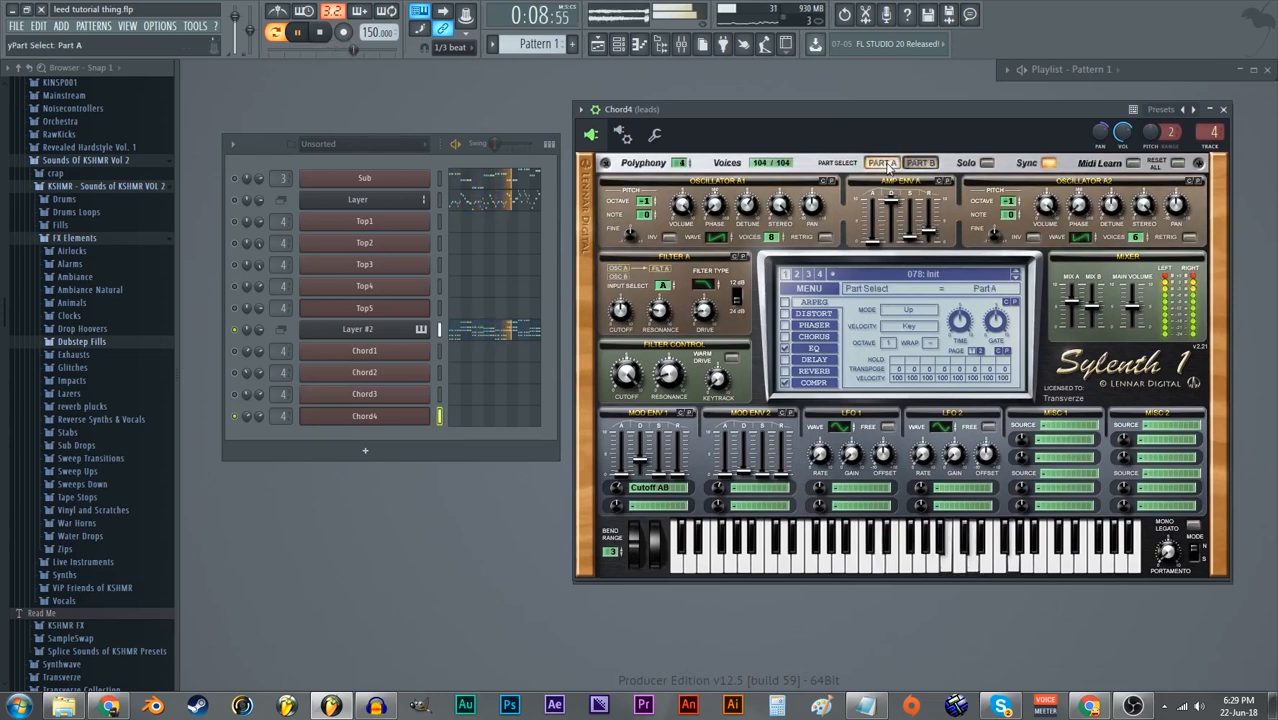
key("space")
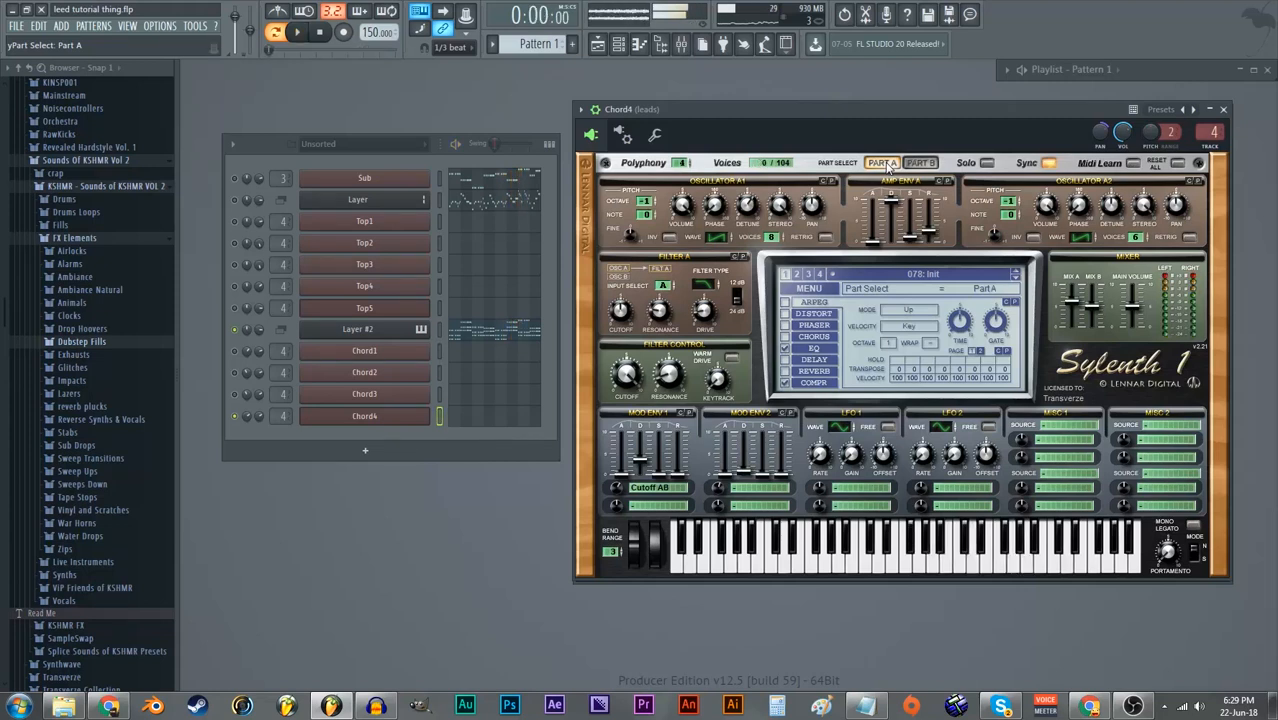
- Unmute all channels, then open the mixer and enlarge its window to show the tracks and effect slots
left_click(238, 398)
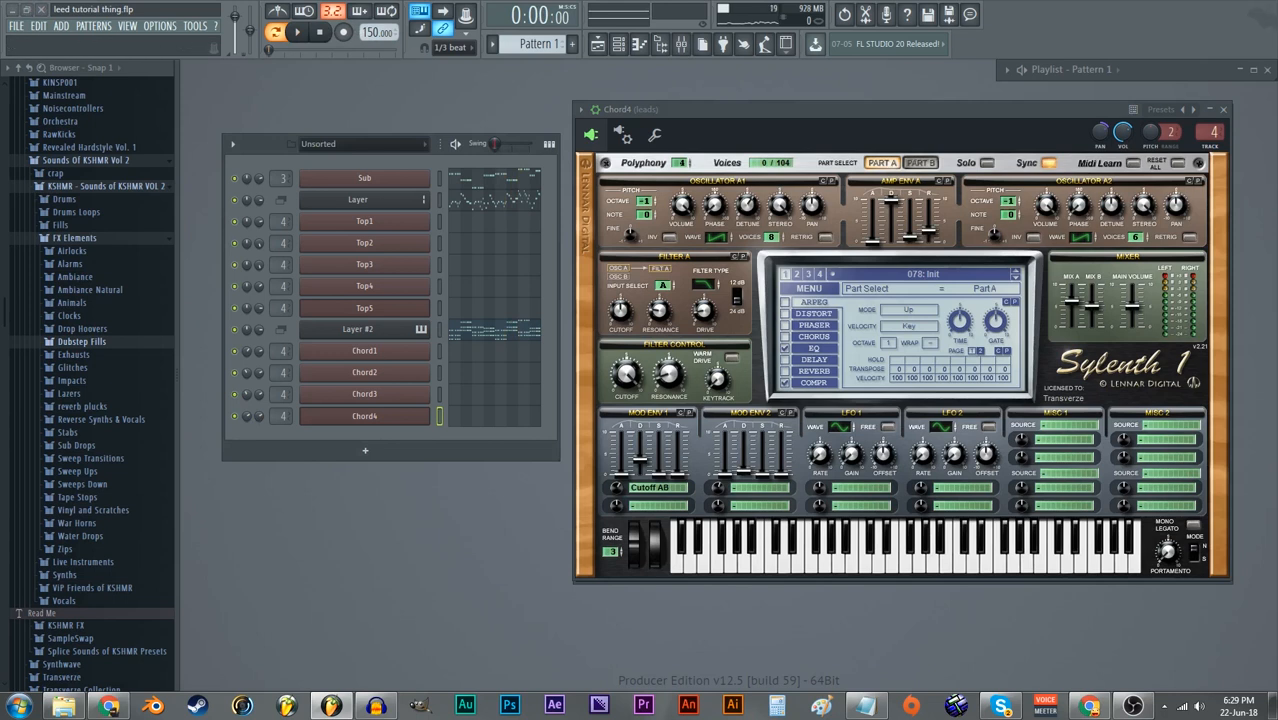
key("F9")
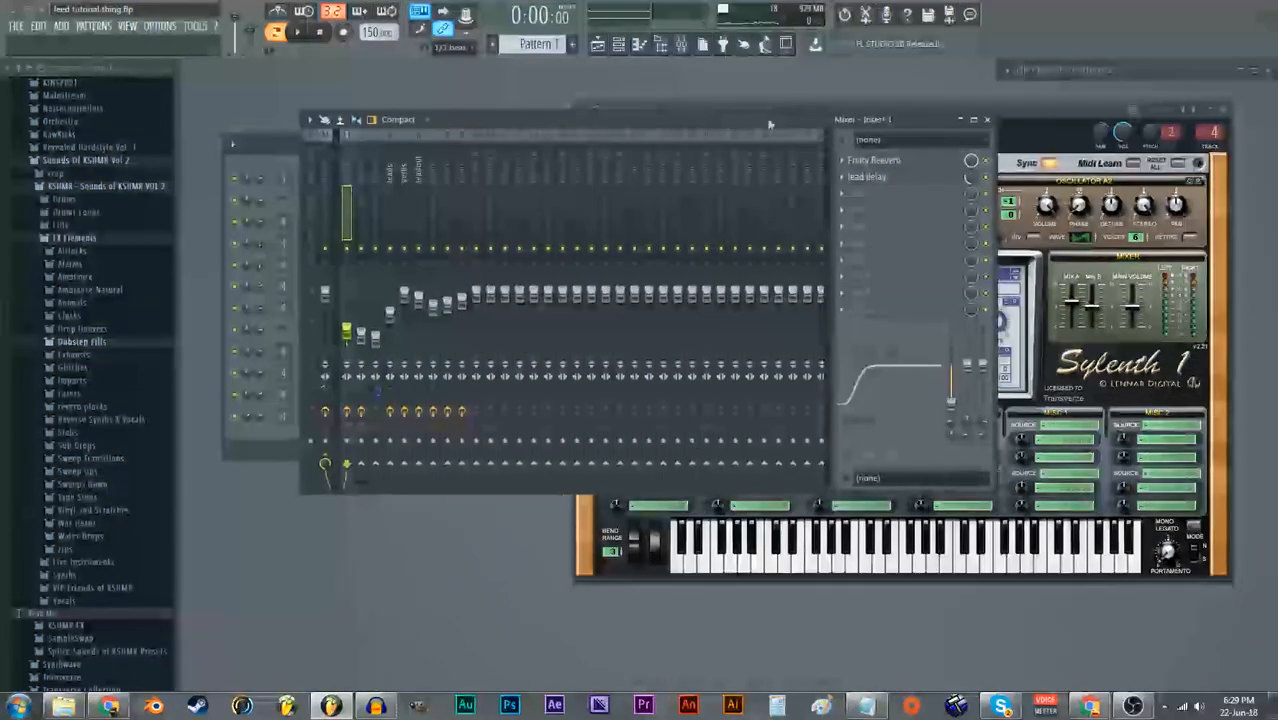
left_click_drag(995, 492, 1242, 638)
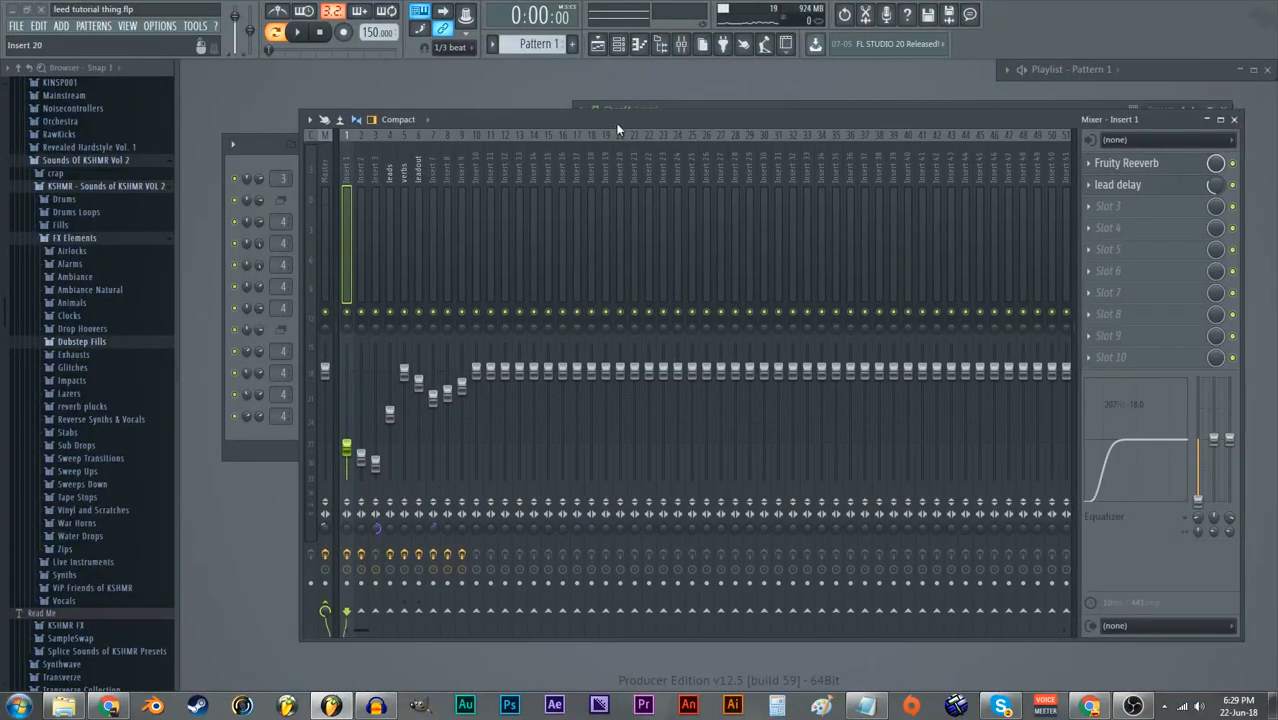
left_click_drag(623, 127, 598, 132)
- Mute mixer tracks Insert 1 and Insert 2, then select the leads track to show its effects
left_click(363, 240)
left_click(337, 288)
left_click(327, 286)
left_click(338, 280)
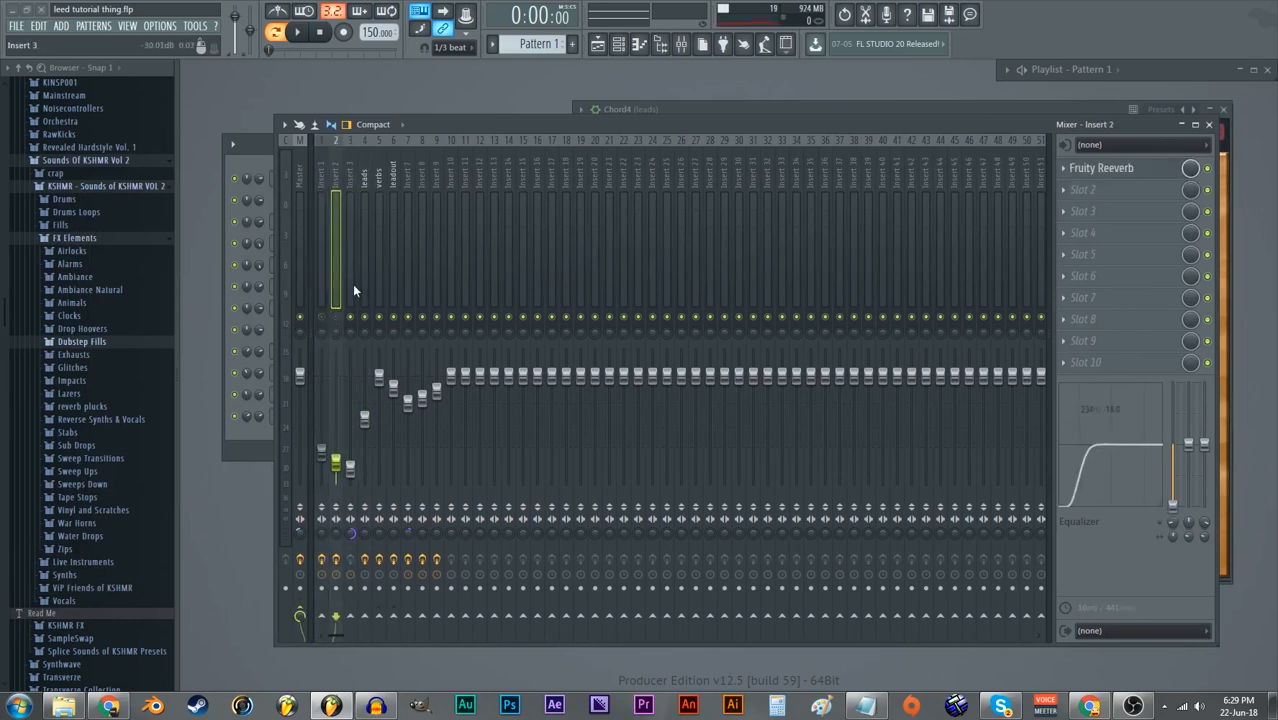
left_click(358, 289)
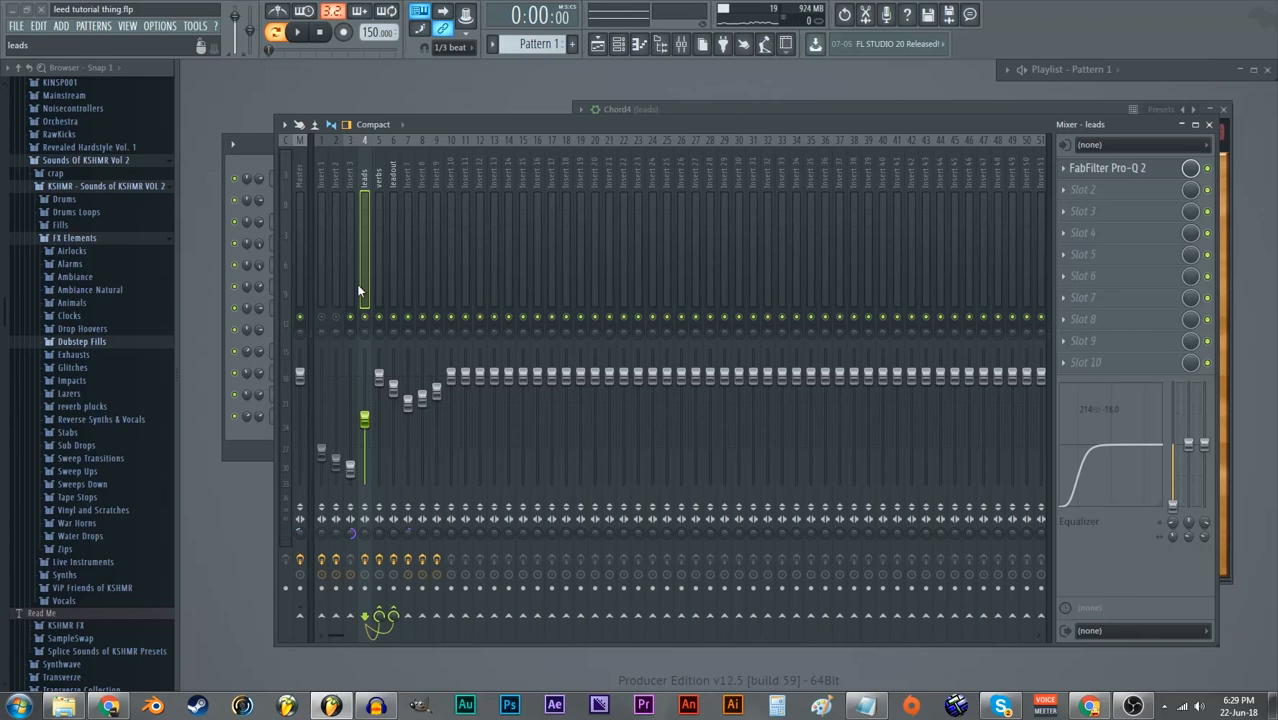
- Play the pattern with Inserts 7 to 9 also muted, stop it, and select Insert 3 to review its mixer settings
key("space")
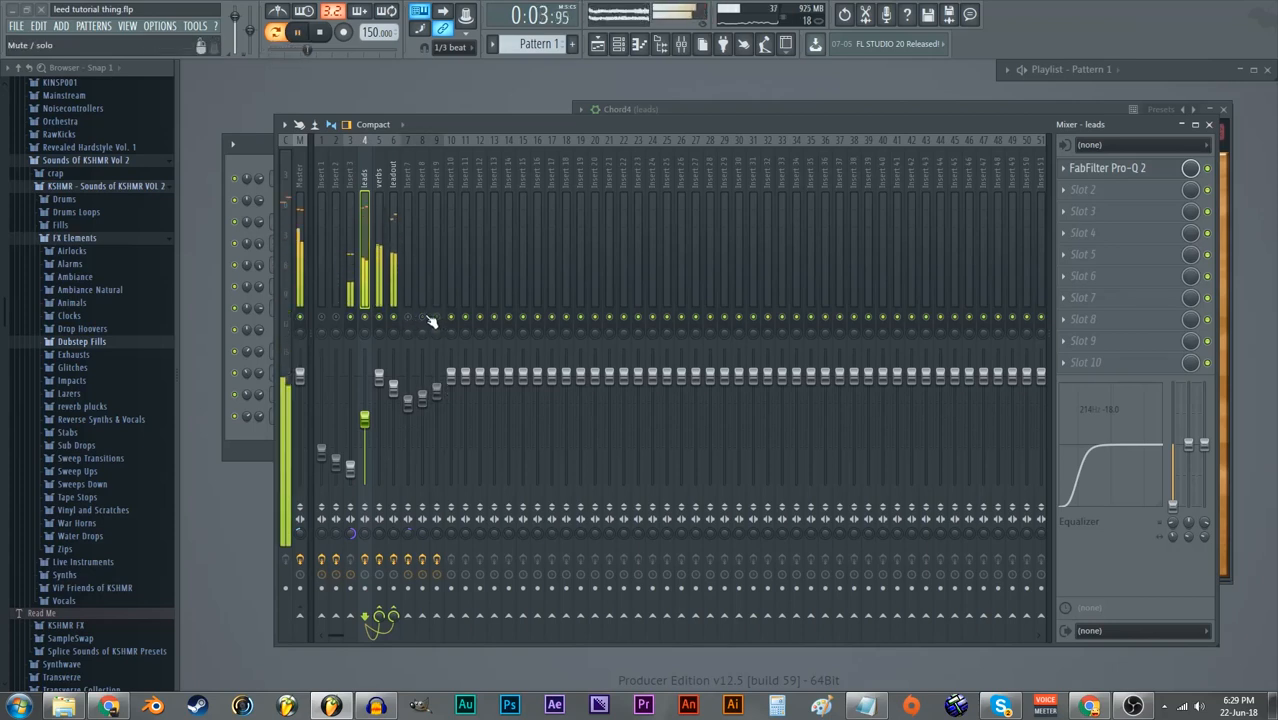
key("space")
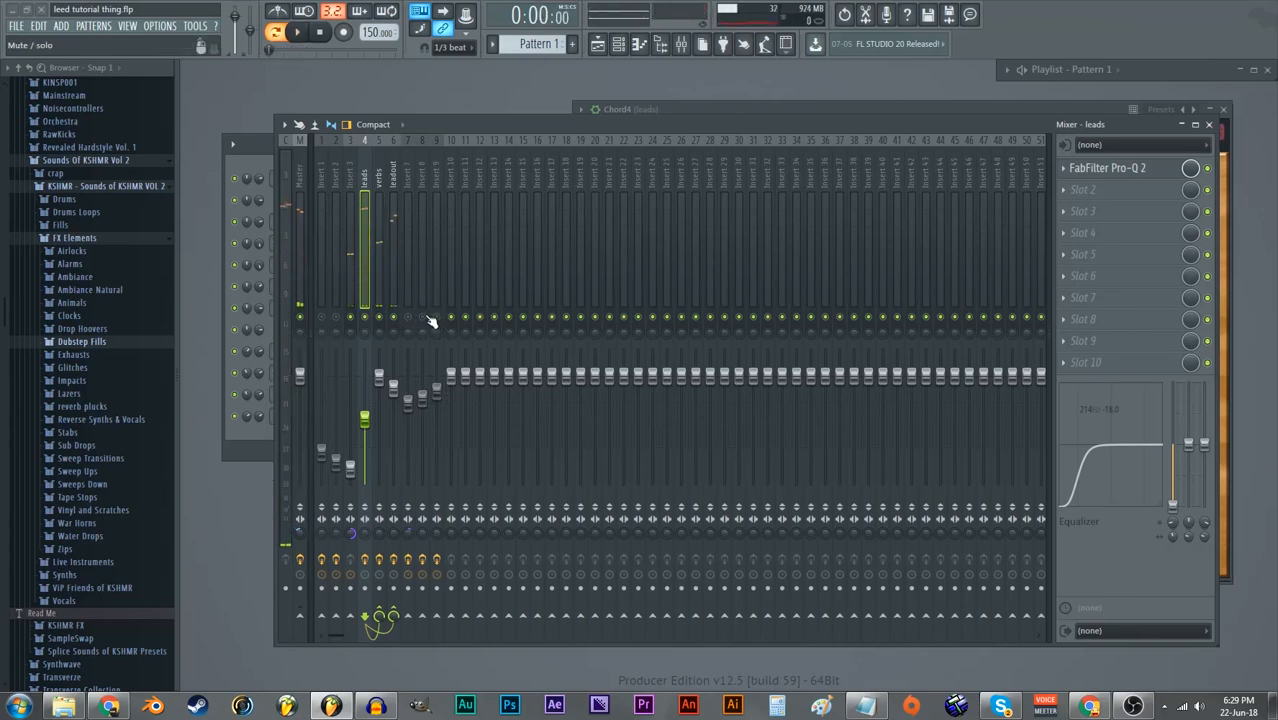
left_click(351, 246)
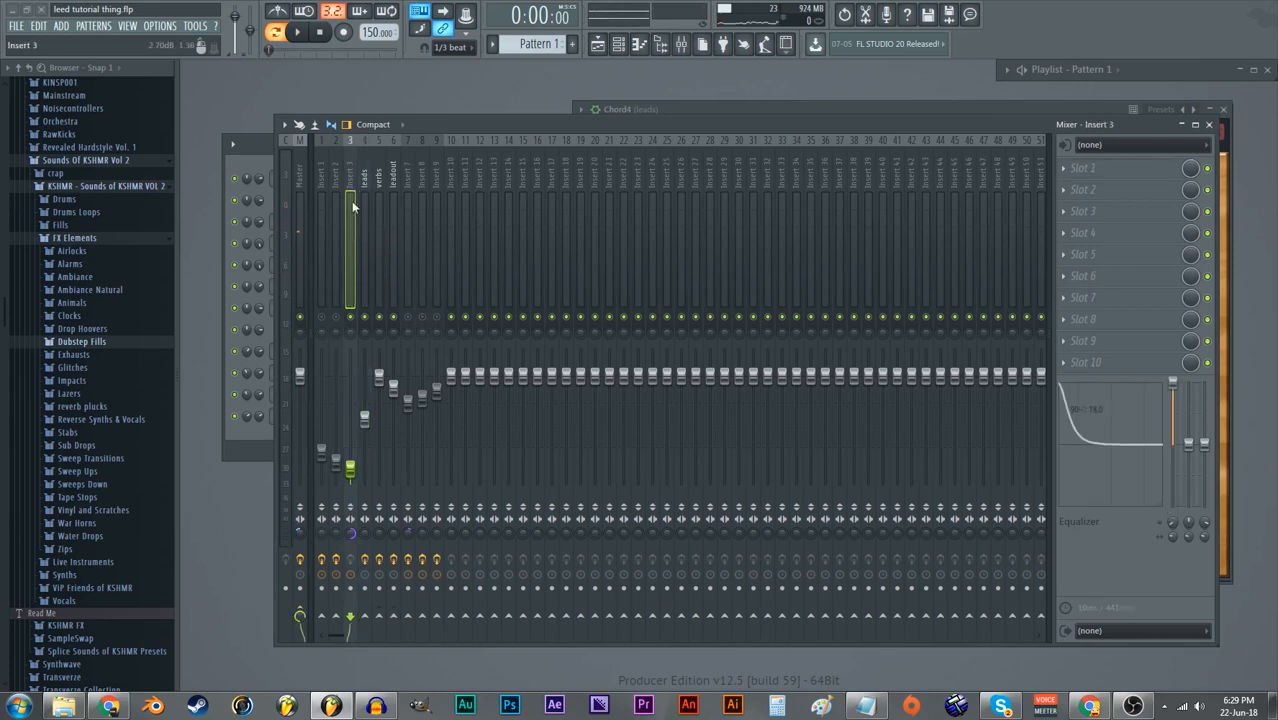
- Rename mixer track Insert 3 as bass and set the mixer layout to Wide
double_click(352, 204)
type("bass")
key("Return")
left_click(398, 126)
left_click(385, 175)
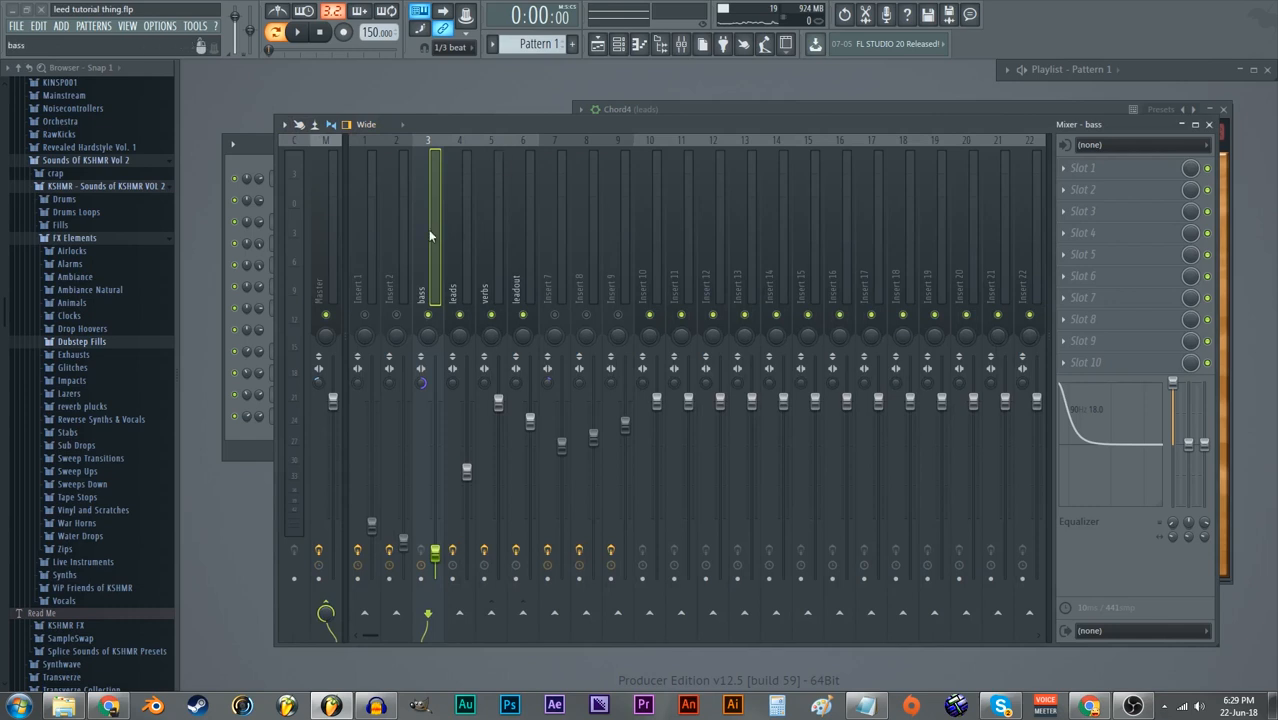
- Solo the bass mixer track and play the pattern to audition it, then stop playback
right_click(429, 315)
key("space")
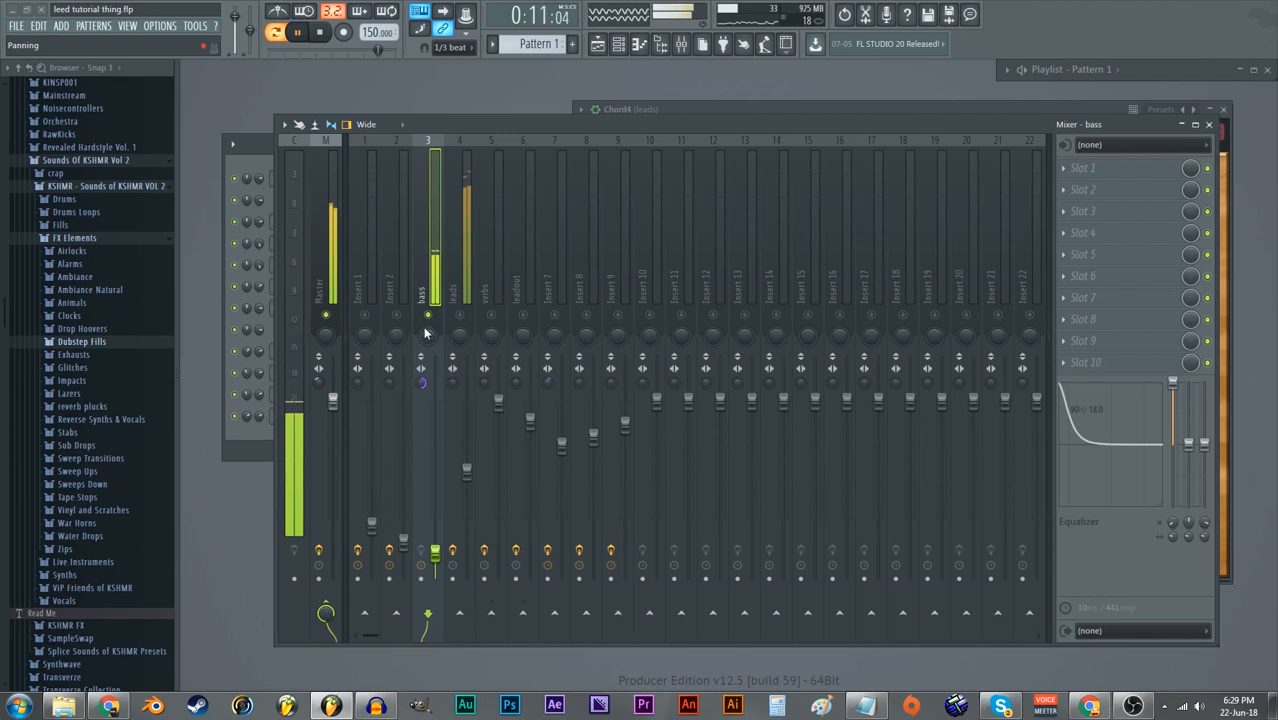
key("space")
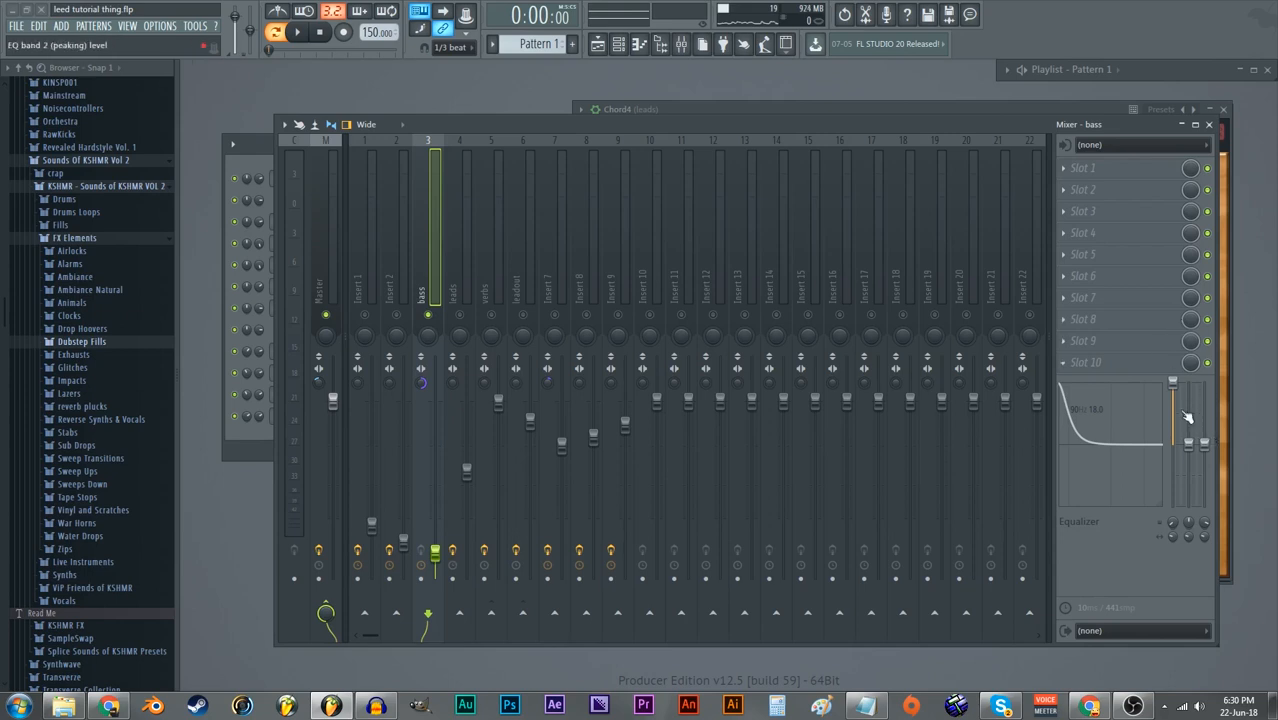
- Try flattening the bass track's equalizer and fully cutting its high band, then restore the low-band boost
mouse_move(1206, 452)
left_mouse_down()
mouse_move(1205, 505)
mouse_move(1205, 445)
left_mouse_up()
left_click_drag(1076, 413, 1068, 422)
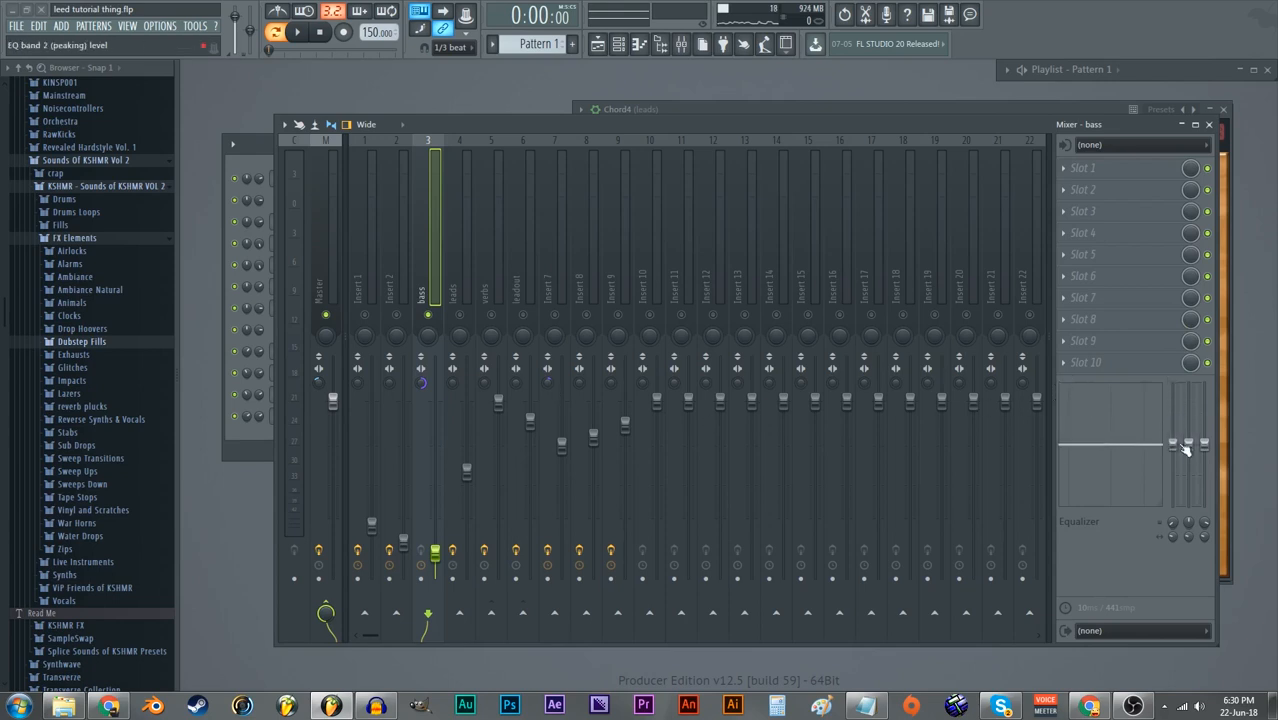
left_click_drag(1206, 445, 1204, 550)
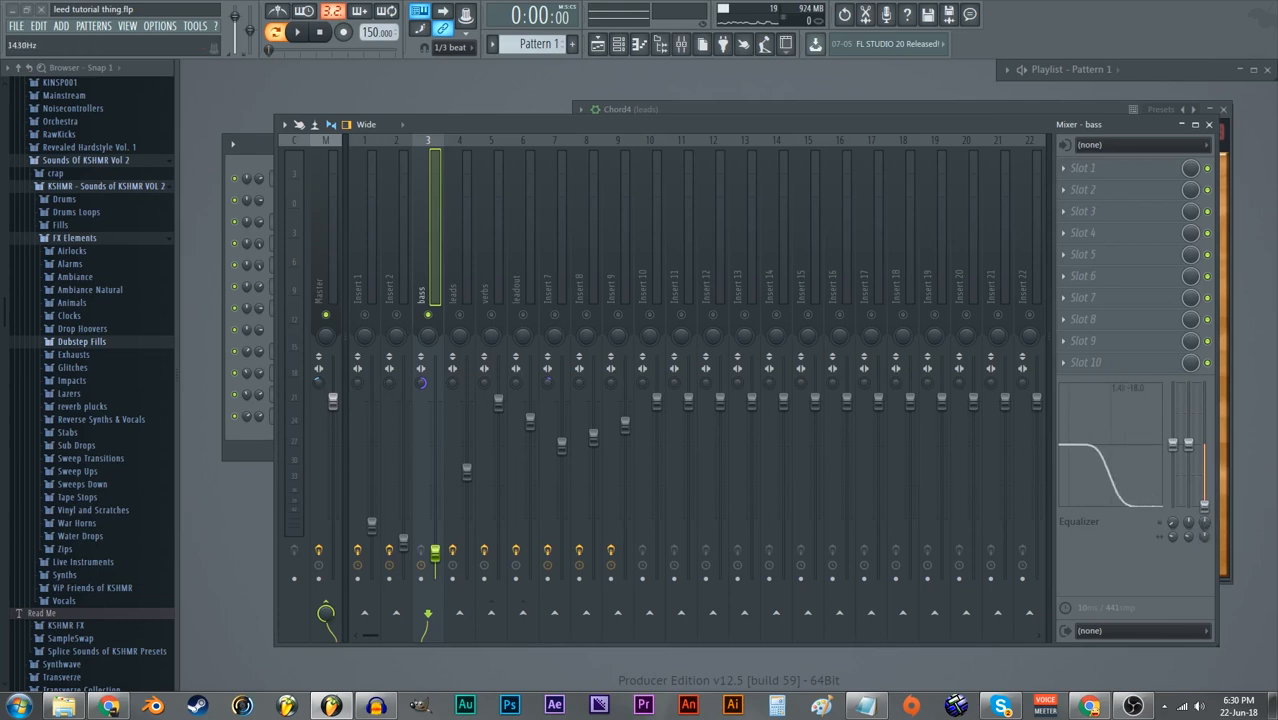
left_click_drag(1205, 506, 1173, 383)
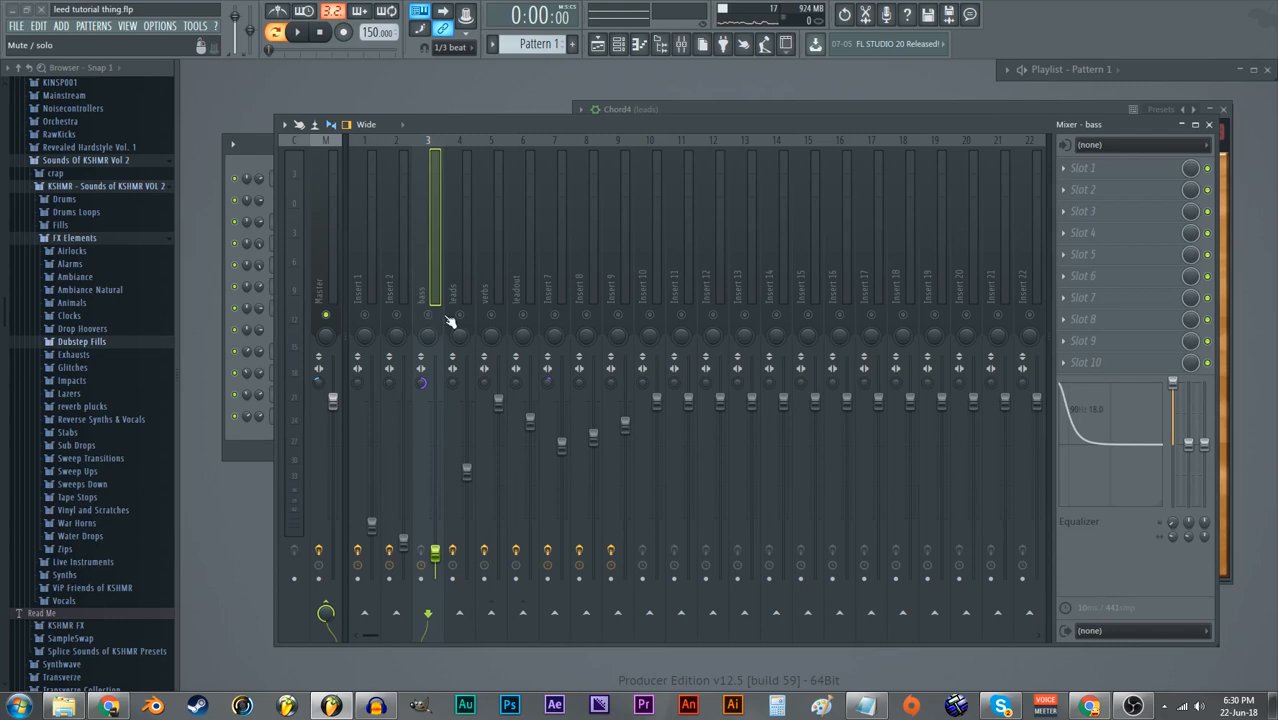
- Select the leads track and play it with the bass track muted, then stop playback
left_click(461, 262)
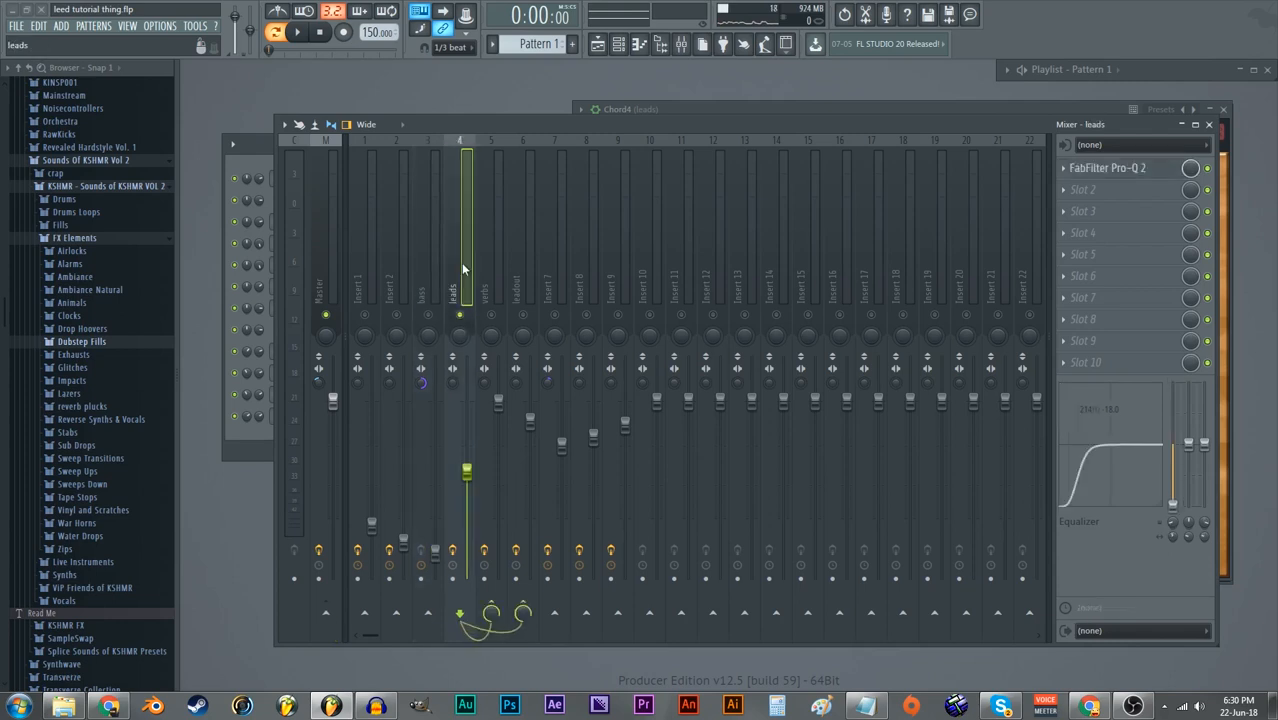
key("space")
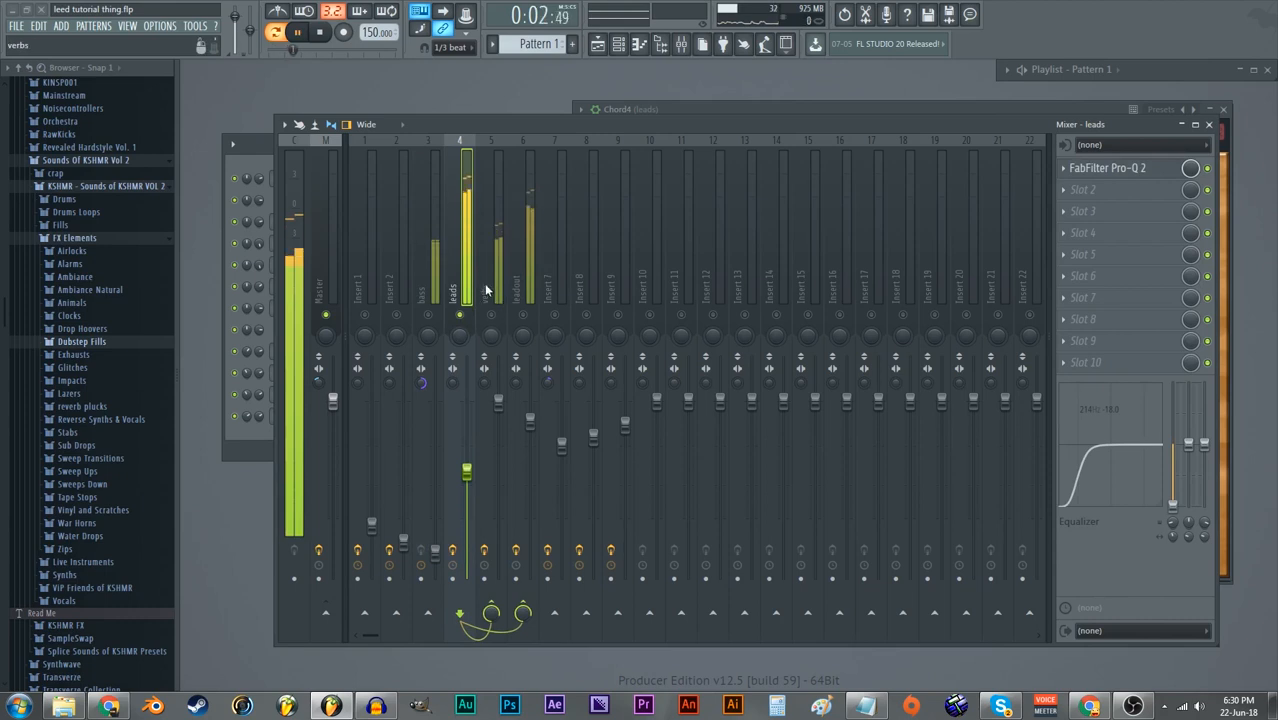
key("space")
- Select the verbs track and audition it together with leads, then route verbs to leadout instead of the master
left_click(494, 296)
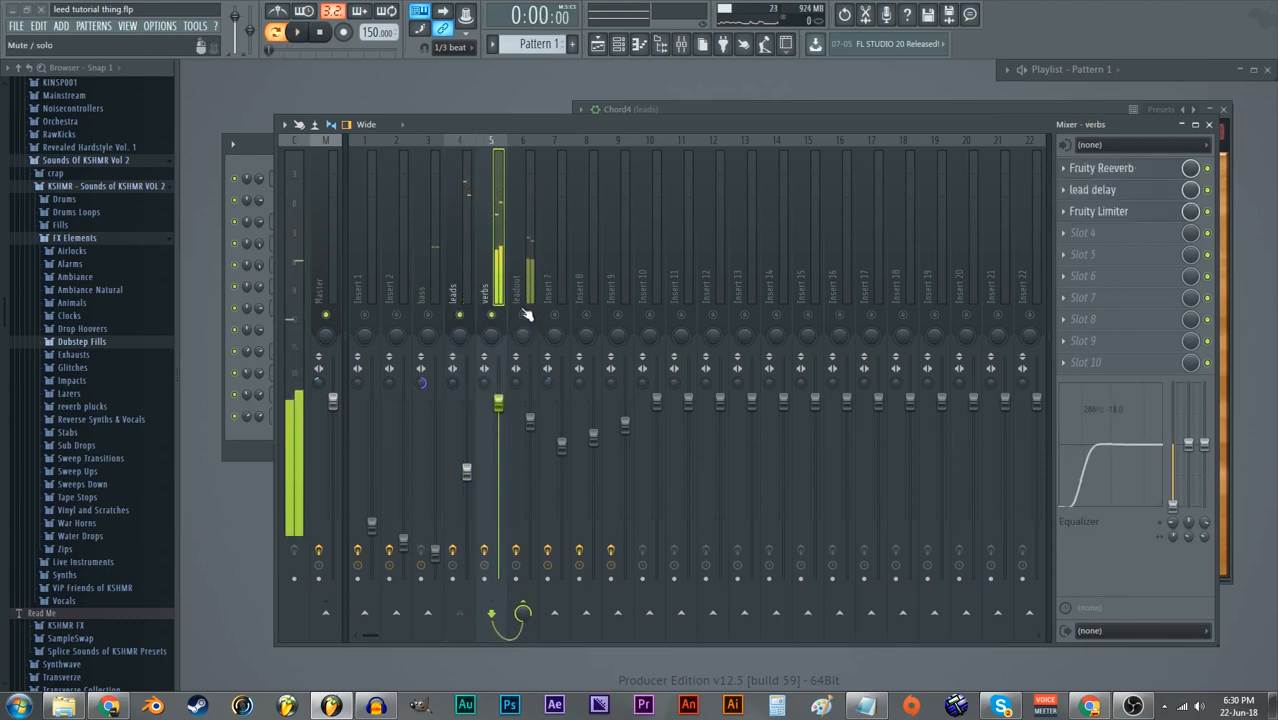
key("space")
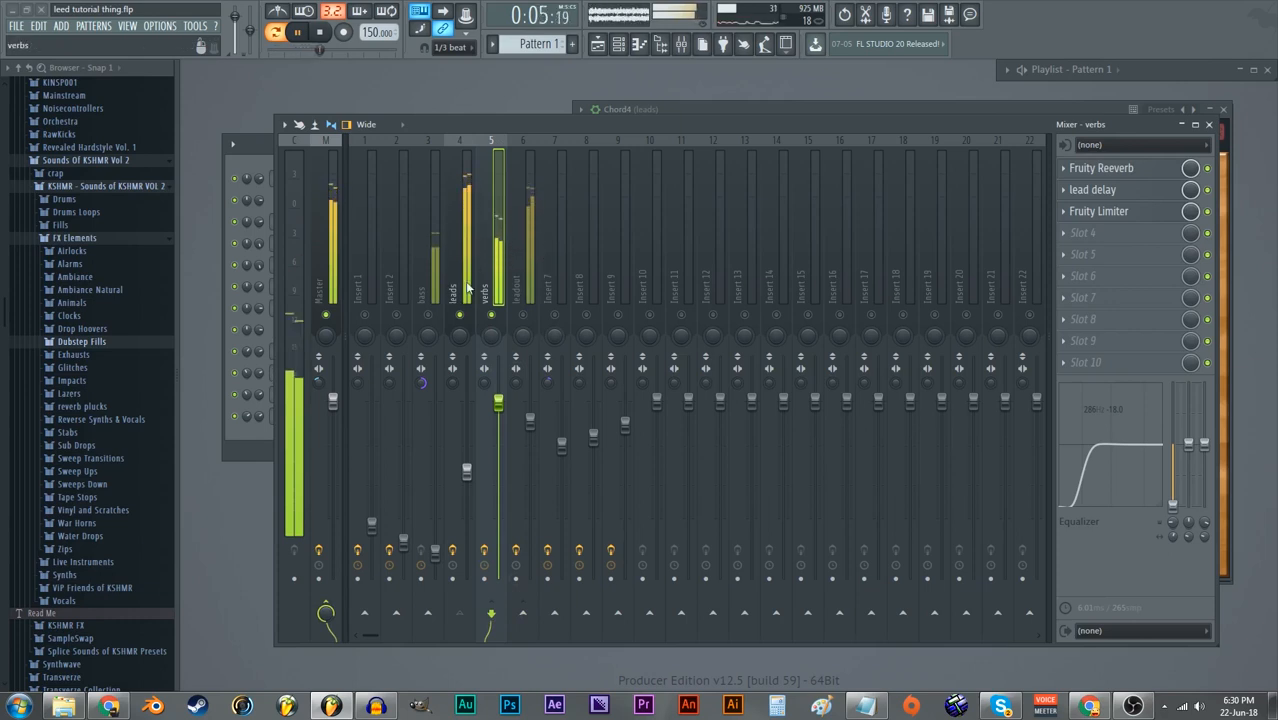
key("space")
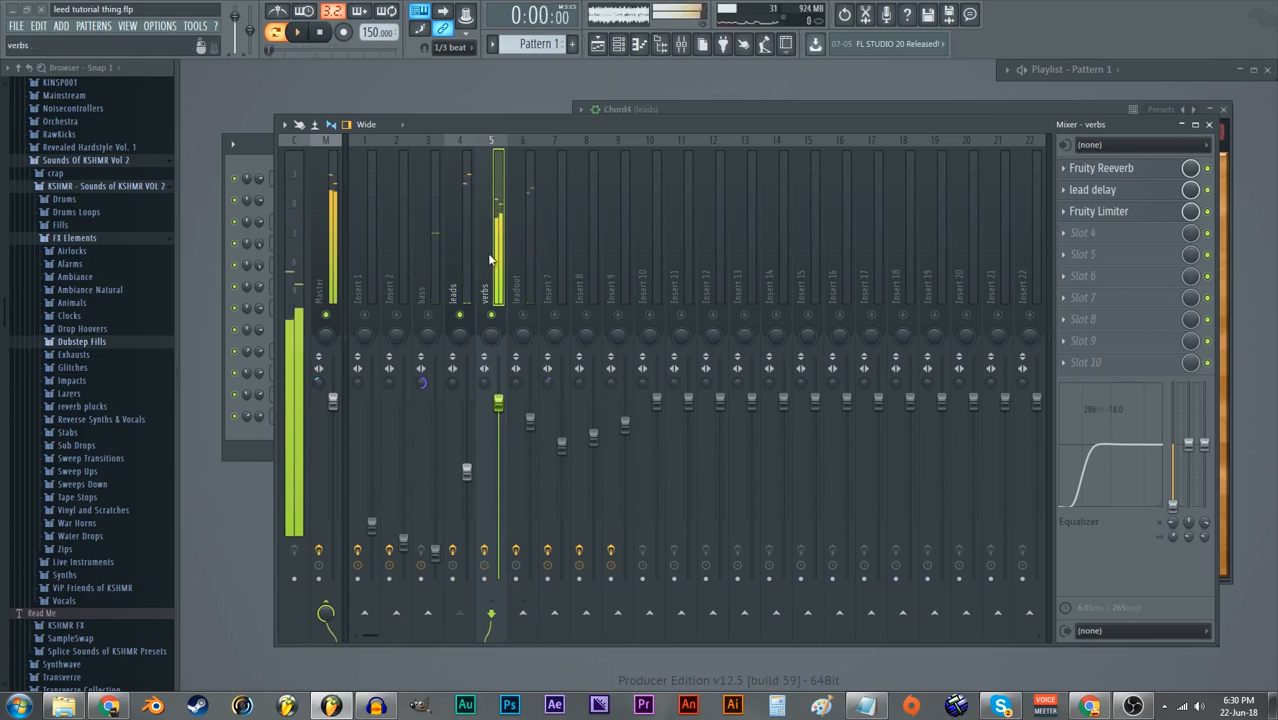
left_click(327, 610)
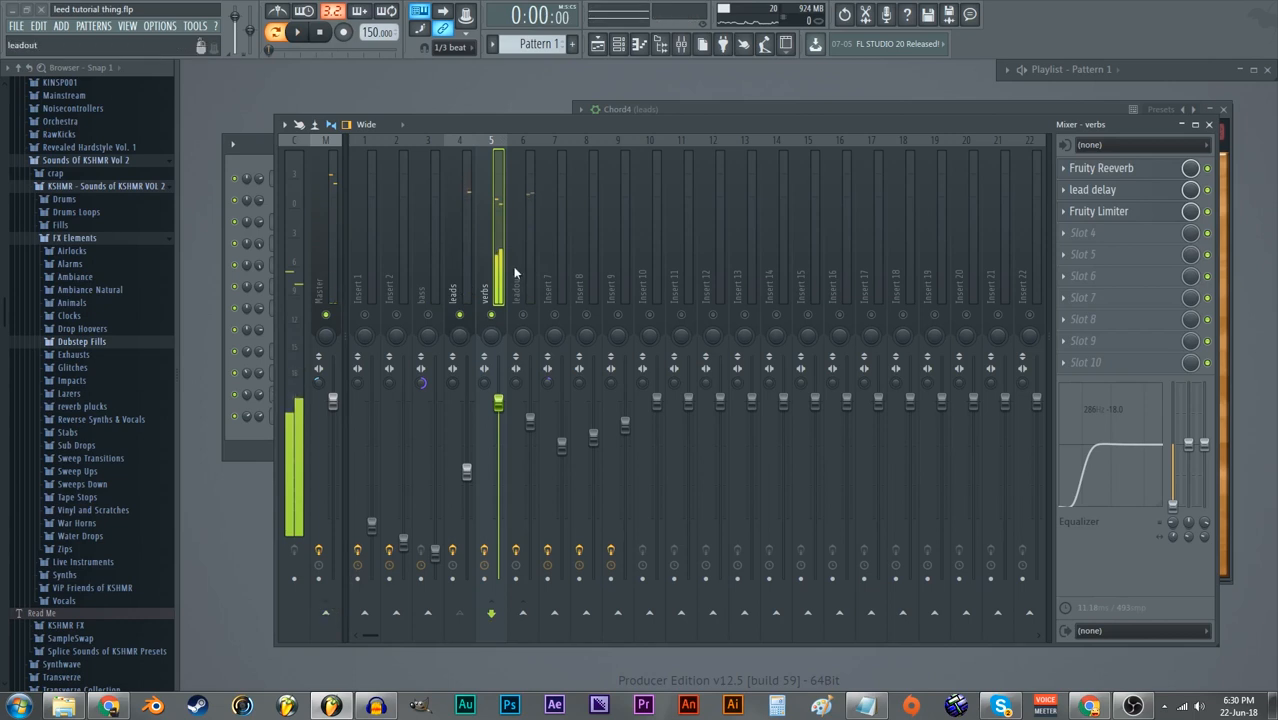
left_click(524, 615)
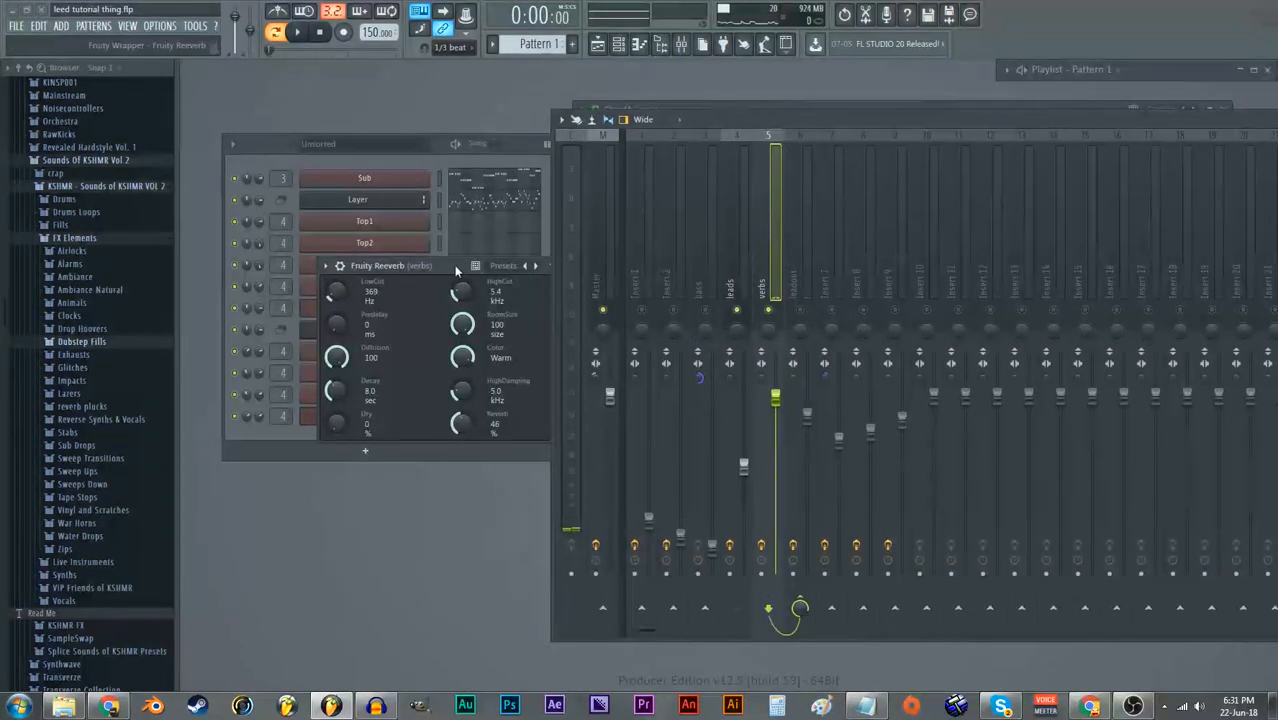
- Review the settings of Fruity Reeverb and the lead delay on the verbs track
left_click_drag(454, 265, 400, 246)
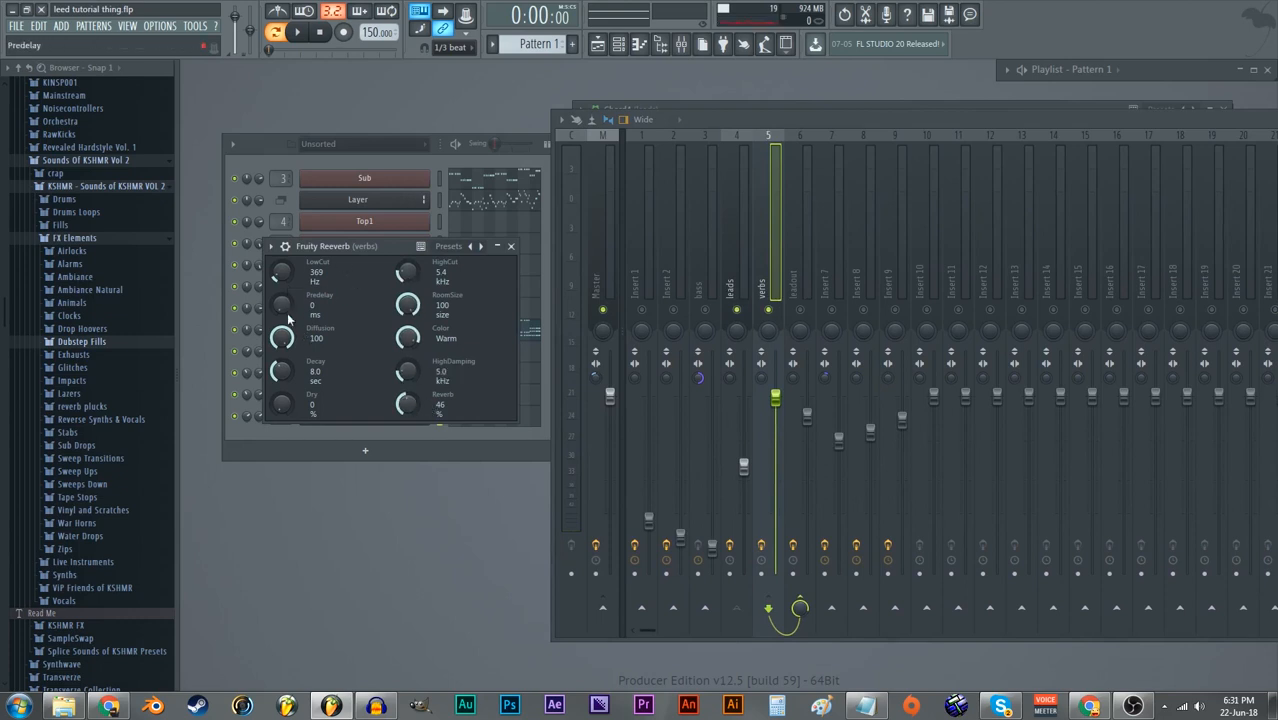
left_click_drag(307, 280, 307, 268)
left_click_drag(863, 120, 495, 120)
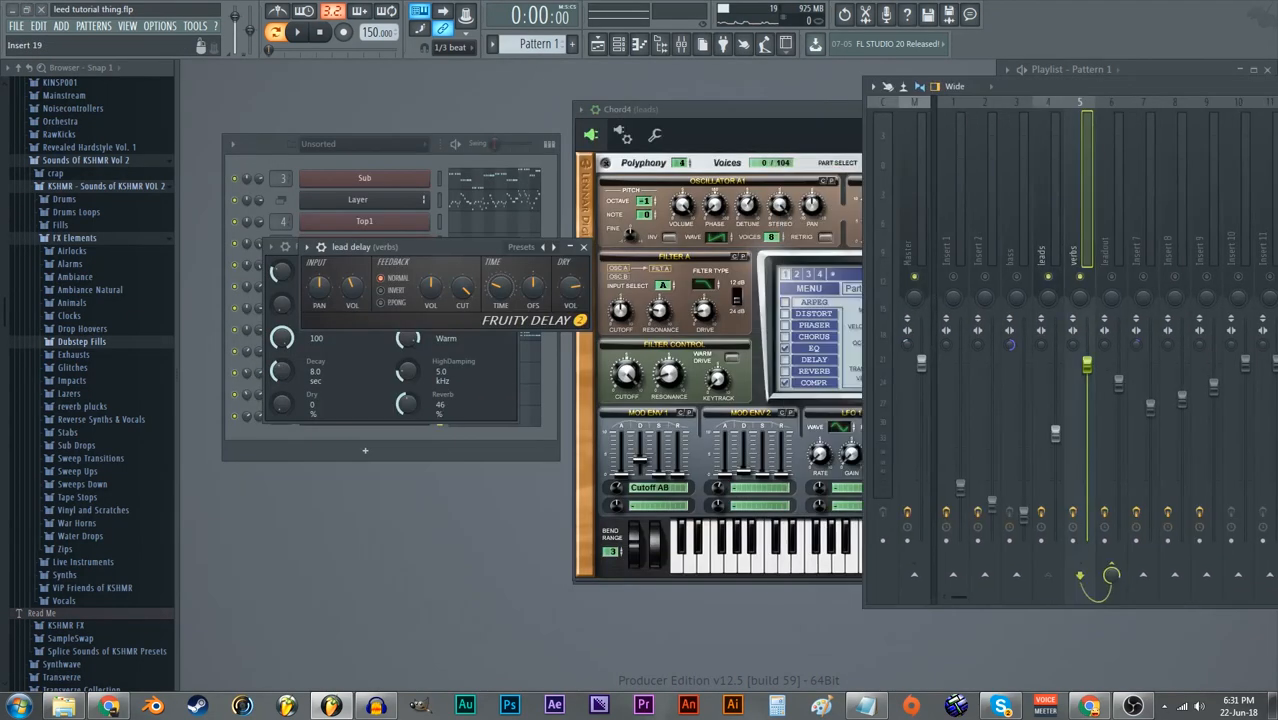
left_click(1000, 187)
left_click_drag(468, 249, 521, 129)
left_click_drag(1087, 104, 546, 146)
- Open Fruity Limiter on the verbs track and review its compressor settings
left_click(1105, 229)
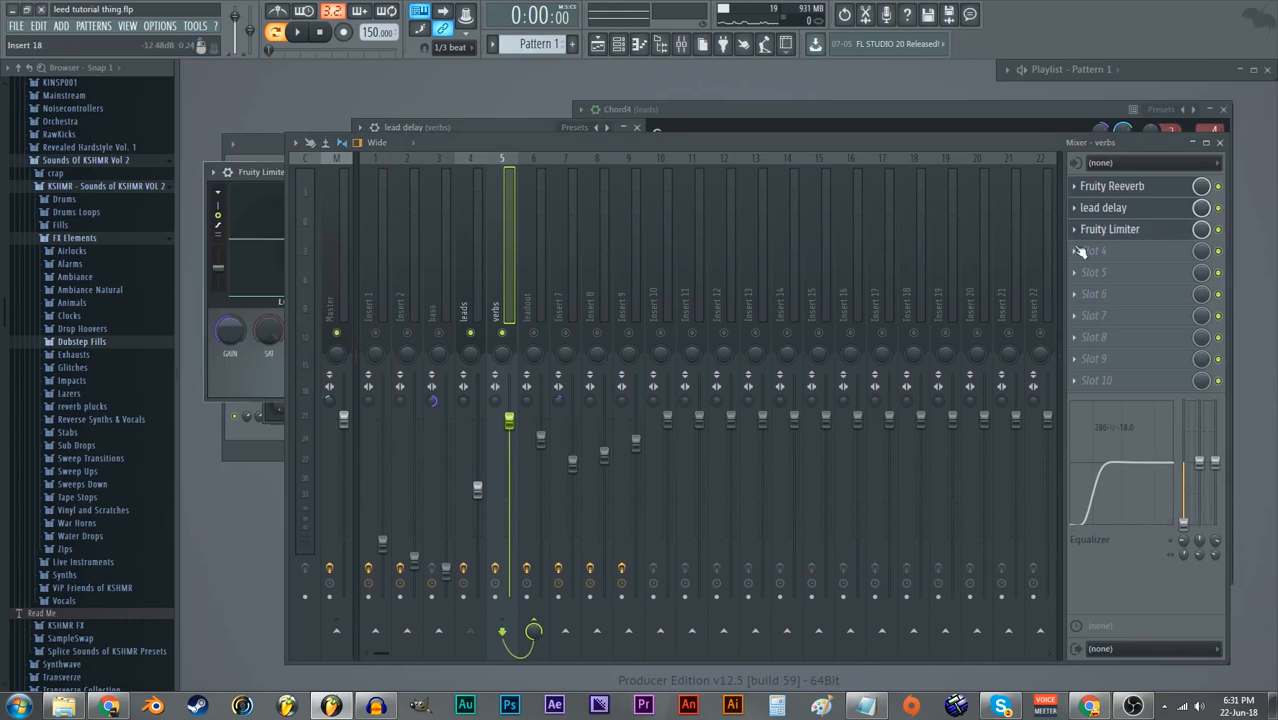
left_click_drag(467, 153, 796, 129)
mouse_move(509, 162)
left_mouse_down()
mouse_move(528, 164)
mouse_move(515, 172)
left_mouse_up()
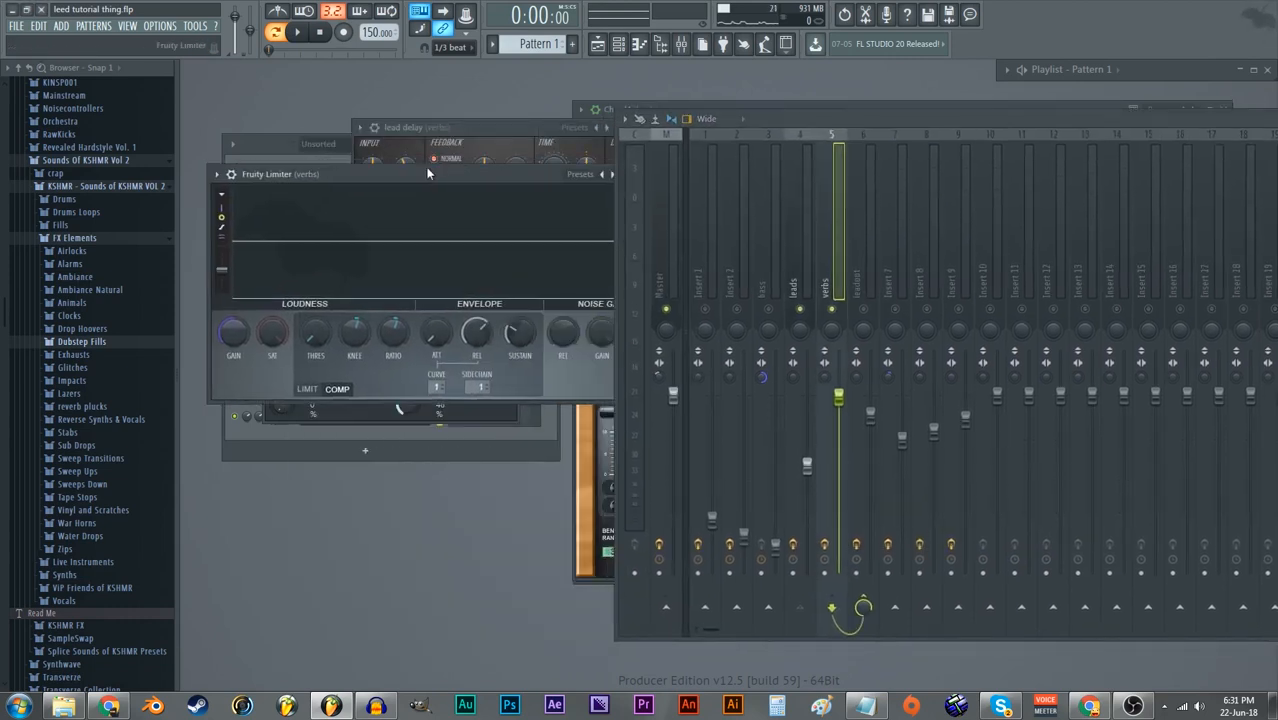
left_click_drag(427, 174, 470, 131)
left_click(281, 413)
left_click_drag(885, 112, 498, 121)
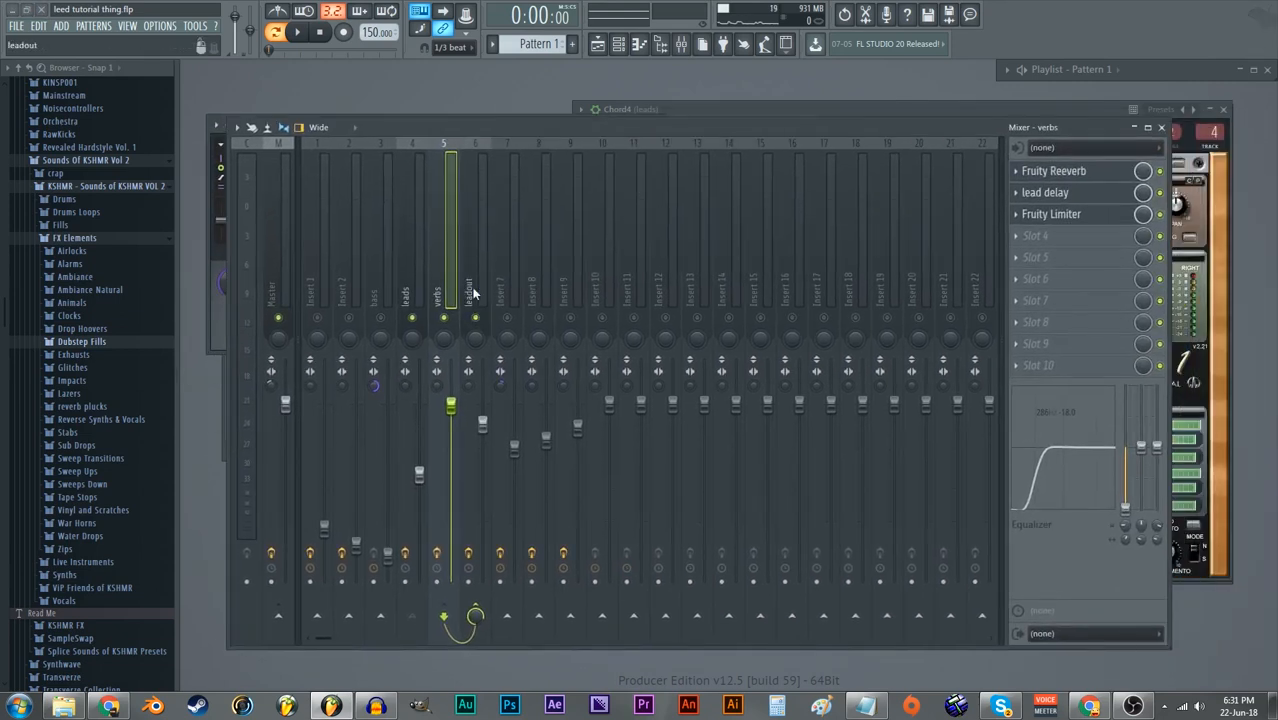
- Select the leadout mixer track and review its effect chain and equalizer
left_click(484, 275)
left_click_drag(740, 129, 740, 120)
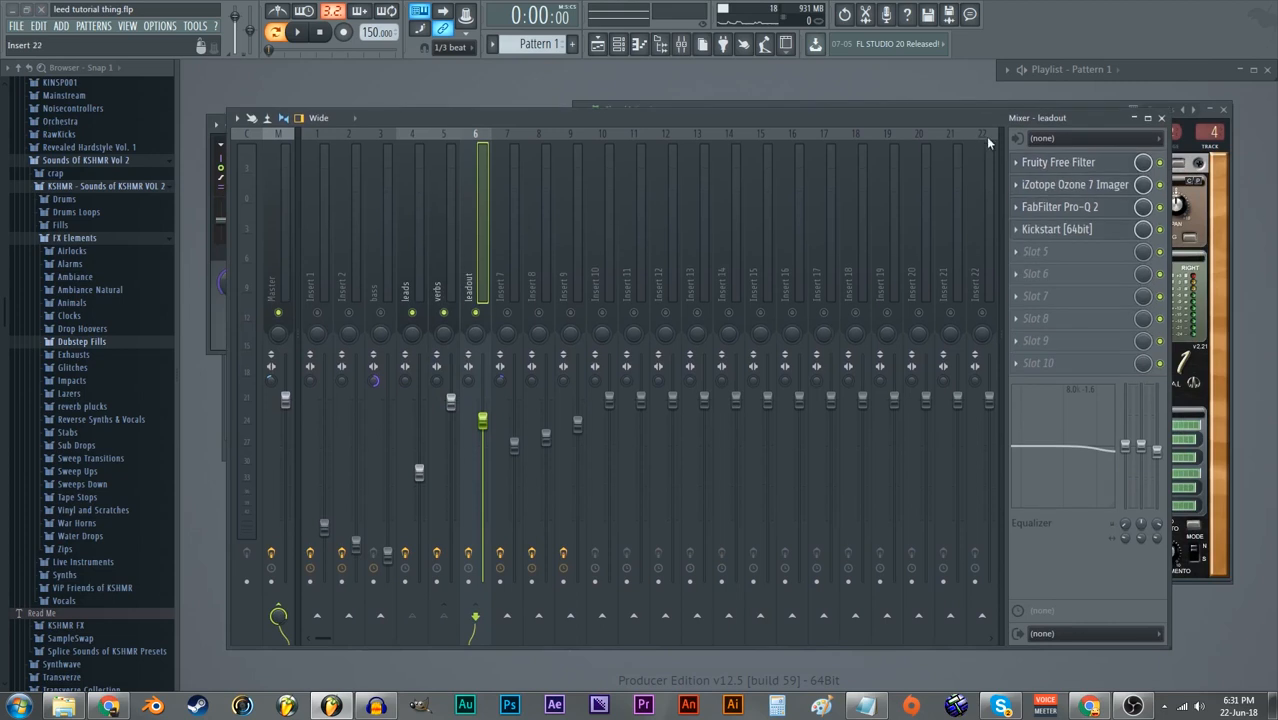
mouse_move(405, 125)
left_mouse_down()
mouse_move(682, 118)
mouse_move(396, 114)
left_mouse_up()
left_click(464, 155)
left_click(470, 178)
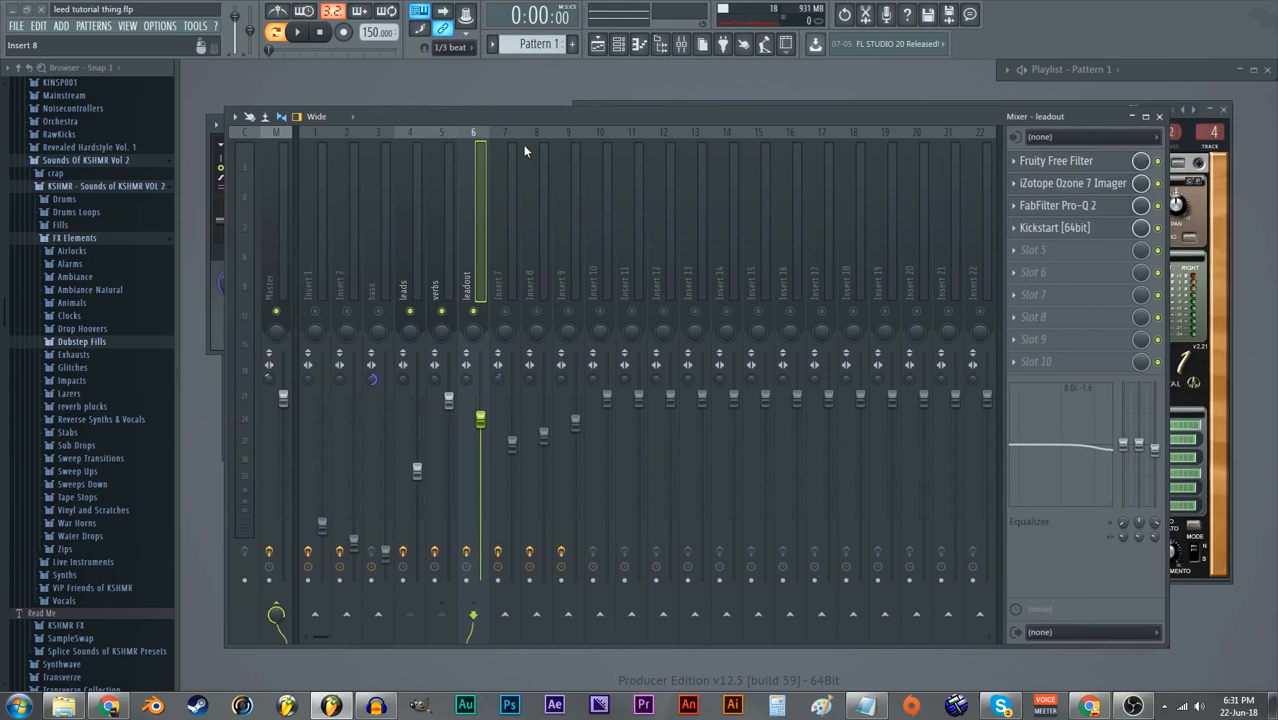
left_click_drag(993, 118, 918, 127)
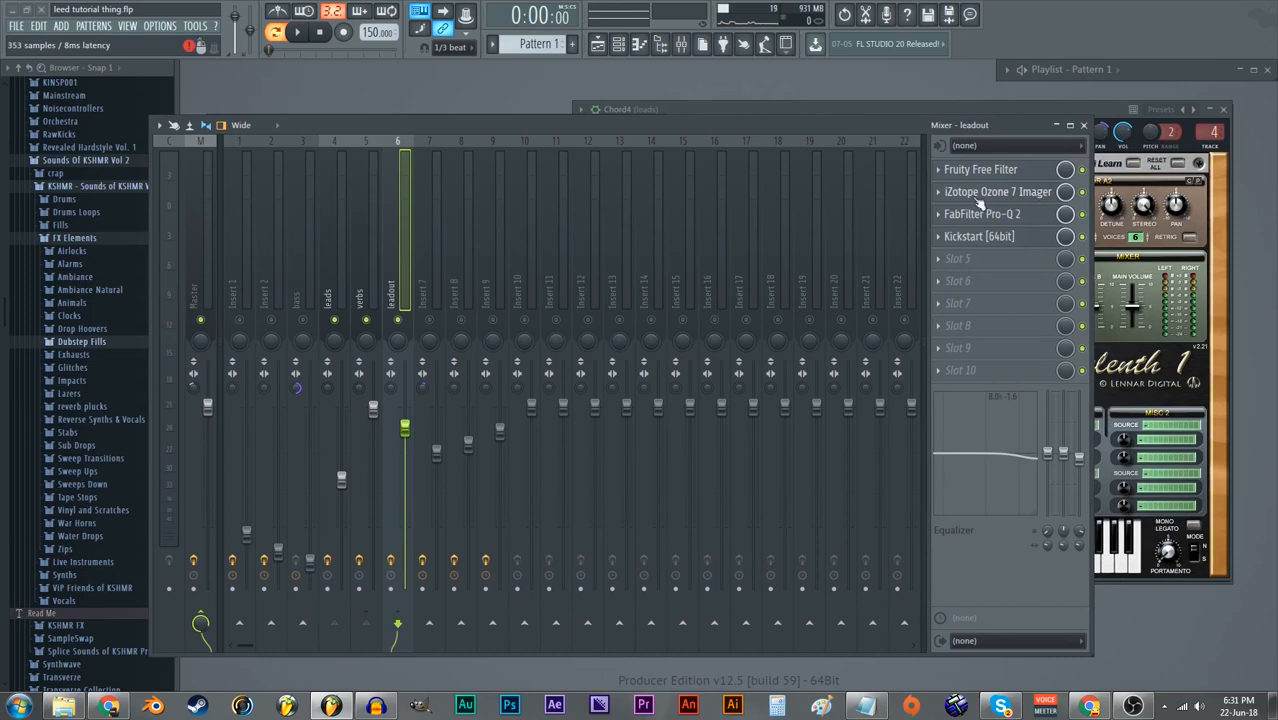
- Open FabFilter Pro-Q 2 on the leadout track and review its EQ curve
left_click(1008, 214)
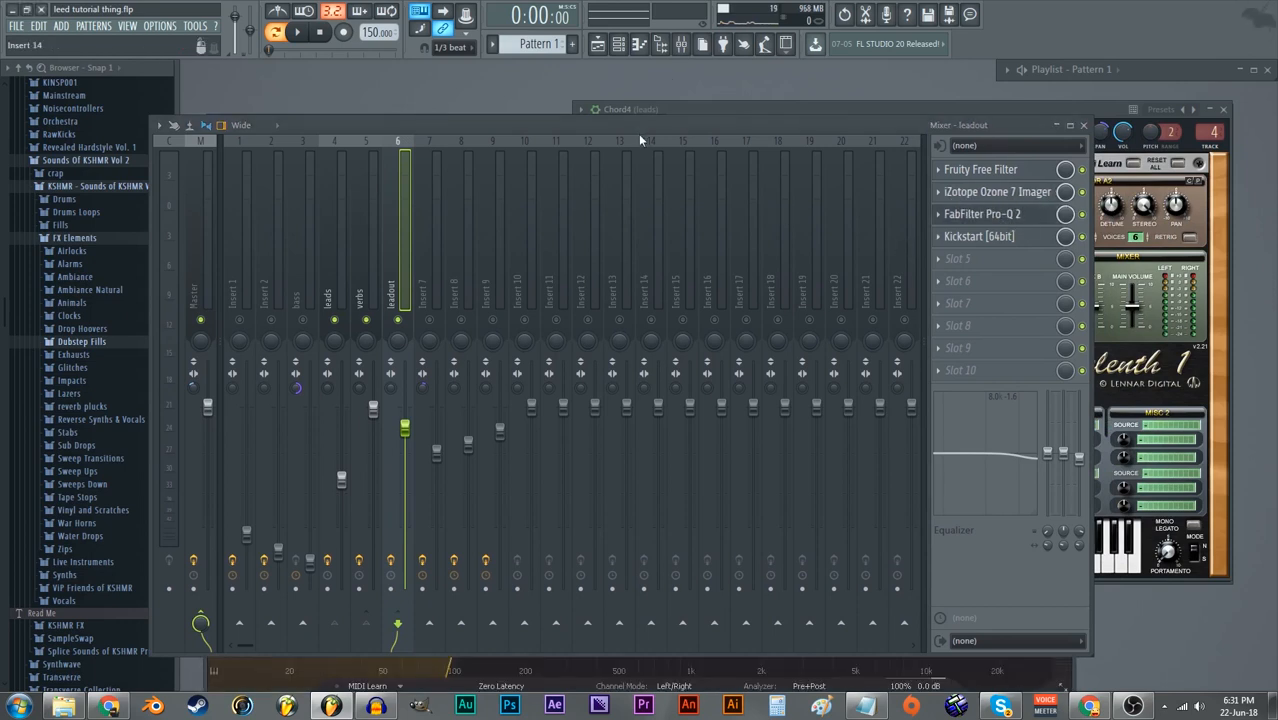
scroll(600, 150, "down", 20)
scroll(200, 190, "up", 20)
left_click(242, 200)
left_click(359, 196)
left_click(405, 190)
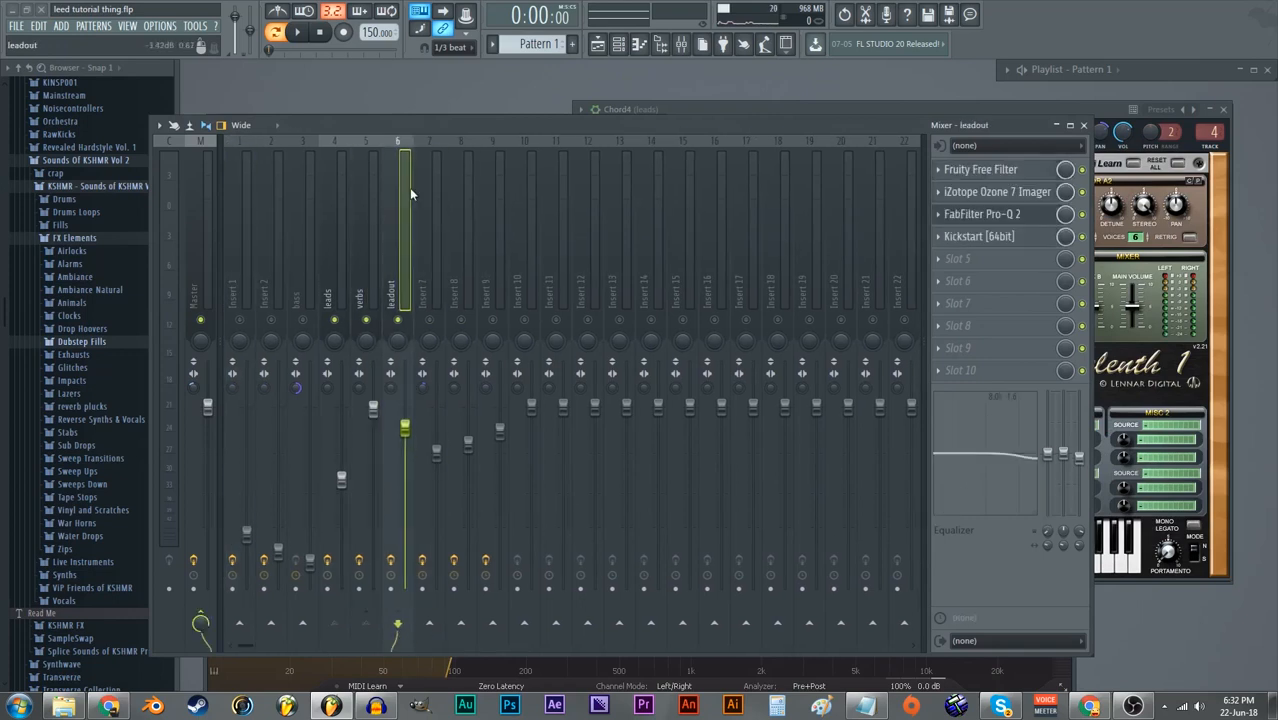
left_click(405, 110)
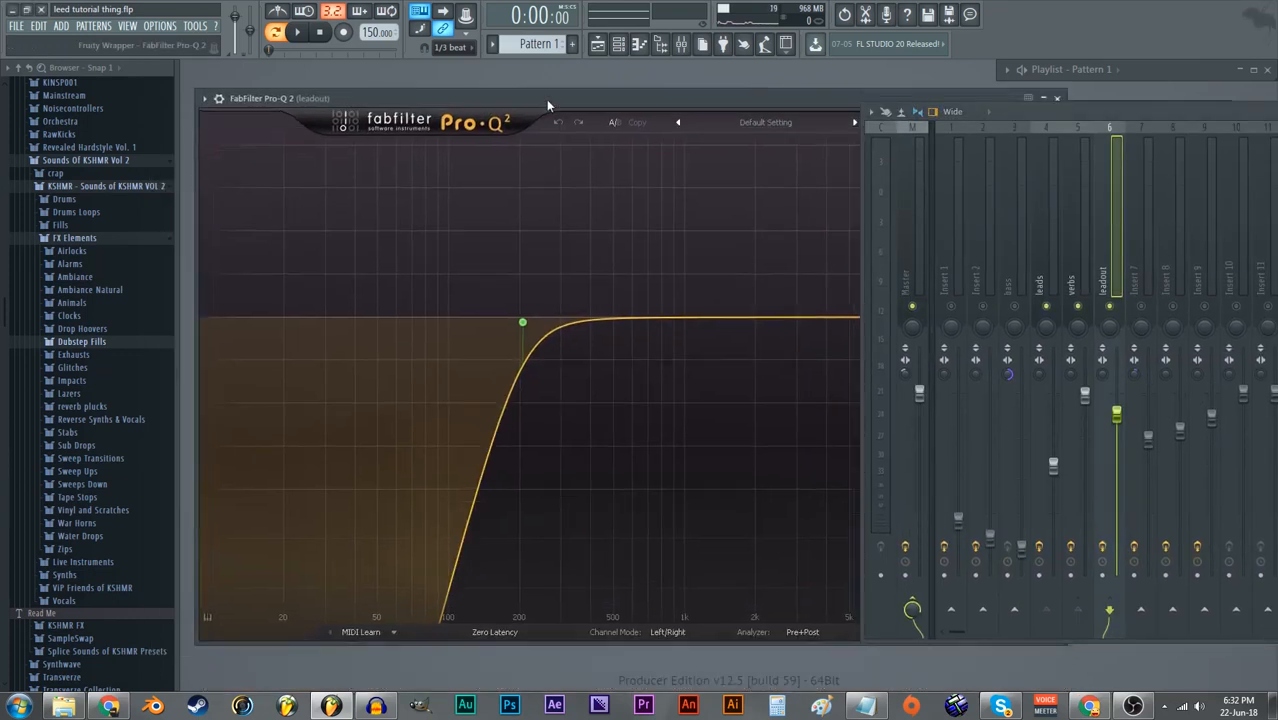
left_click_drag(1000, 111, 360, 90)
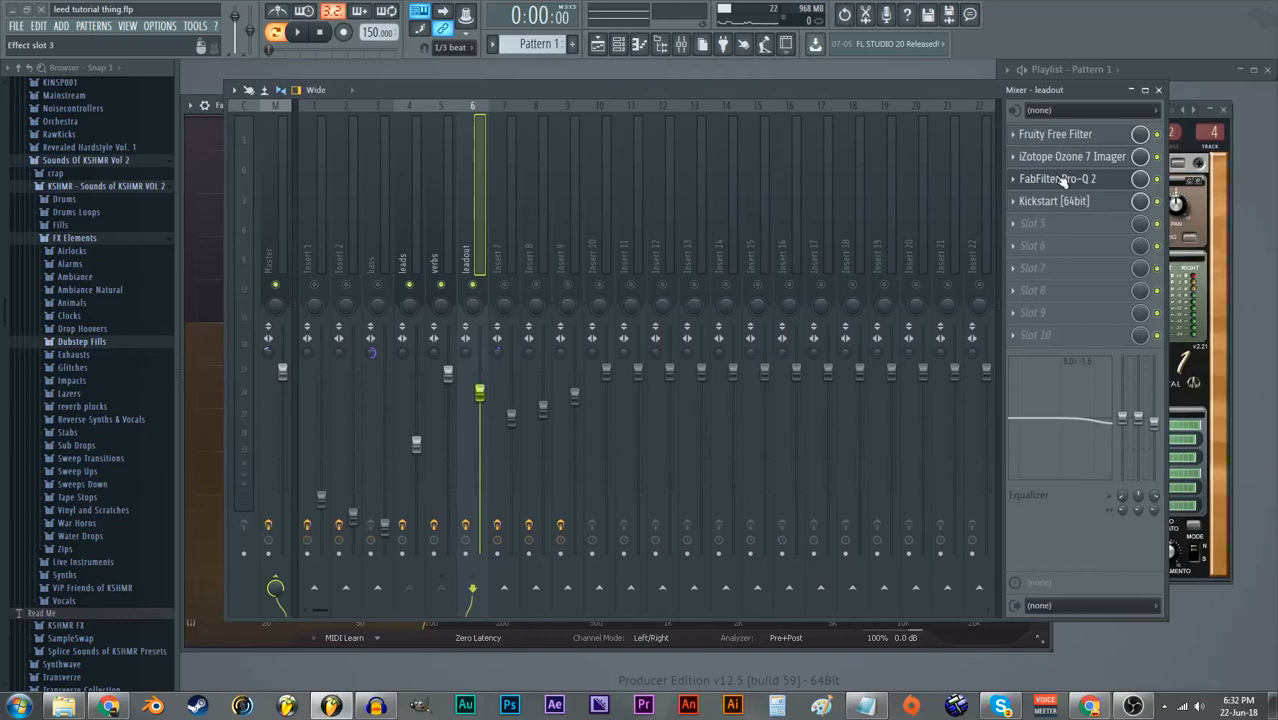
- Open Kickstart on the leadout track and review its volume curve and mix amount
left_click_drag(728, 95, 1236, 107)
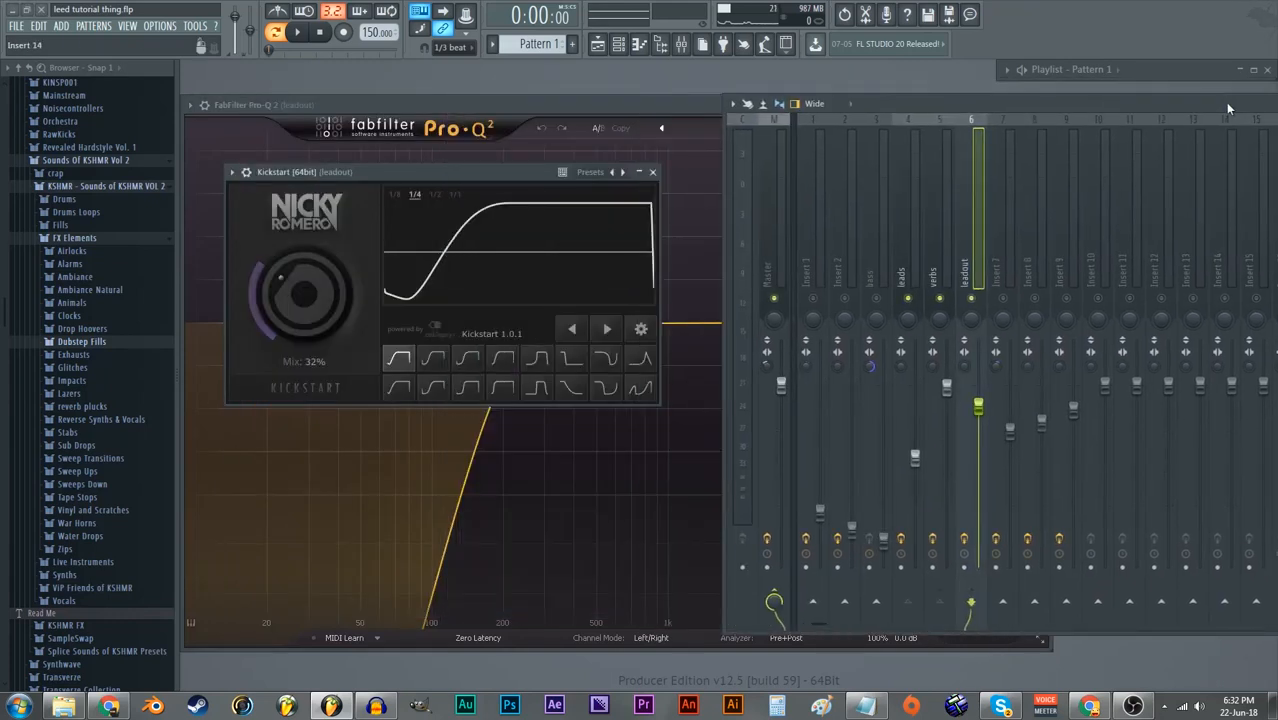
left_click_drag(391, 175, 441, 178)
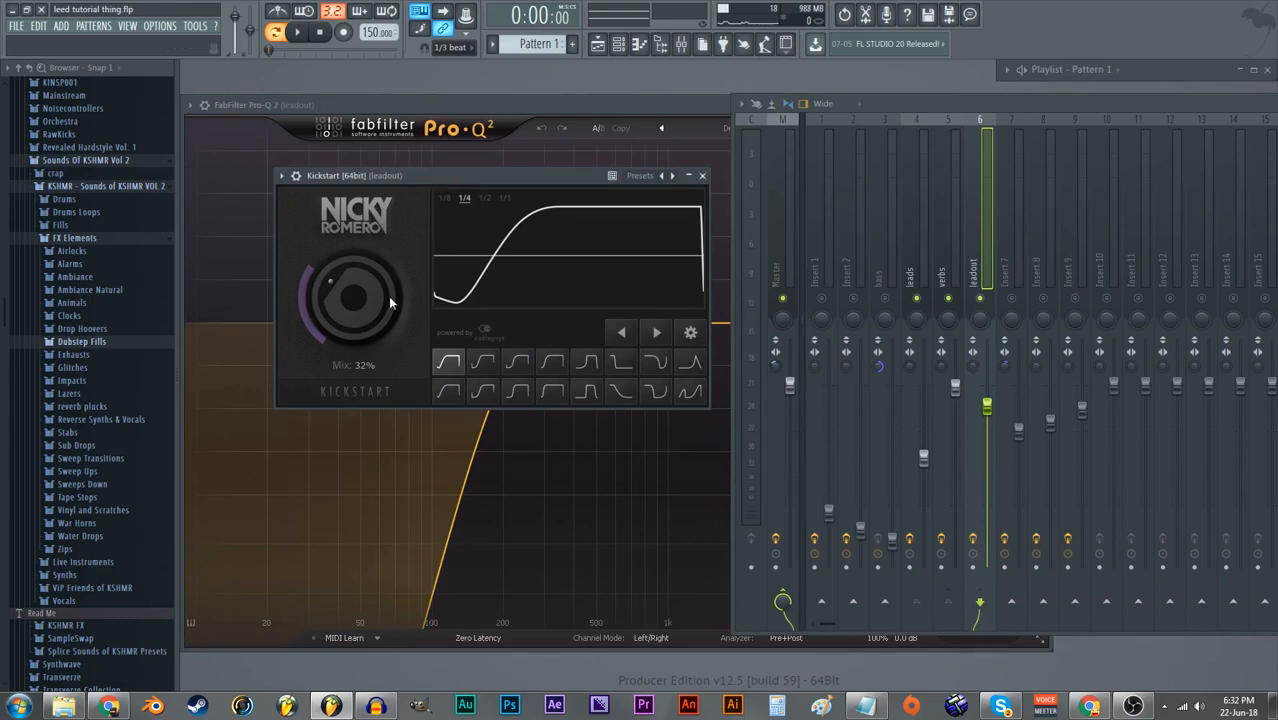
left_click_drag(925, 104, 413, 80)
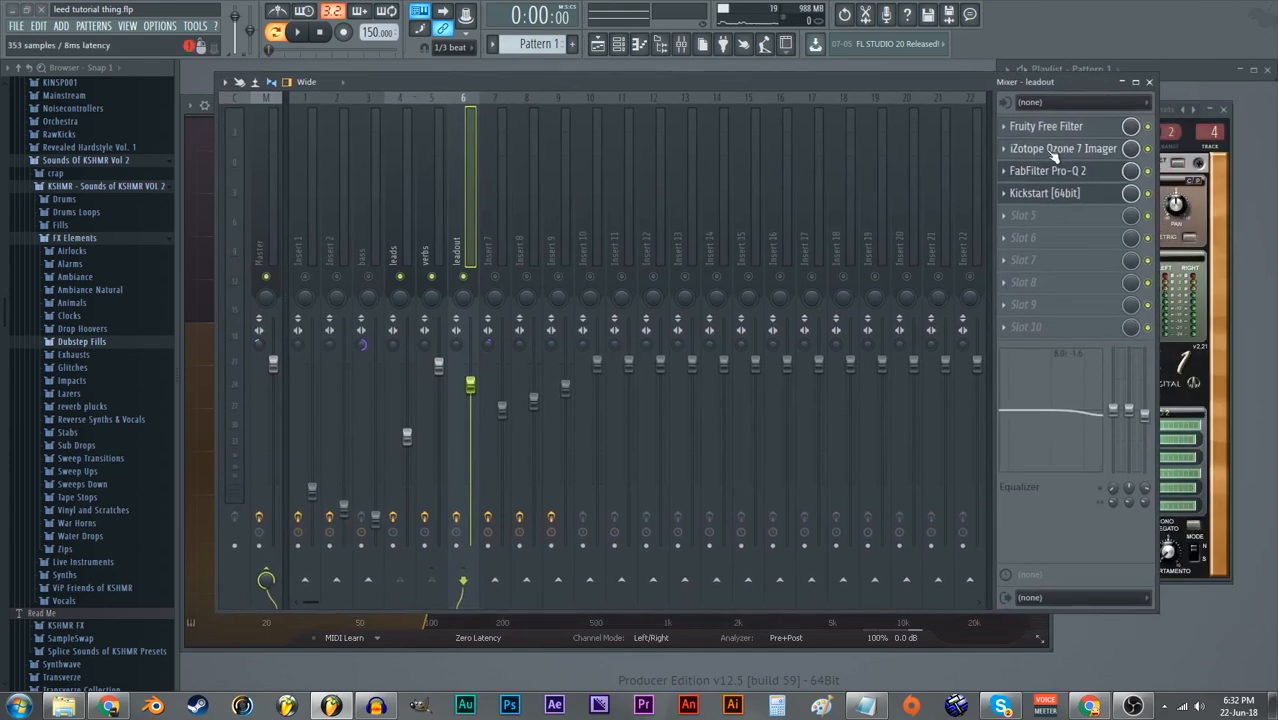
- Open iZotope Ozone 7 Imager on the leadout track and review the stereo width of its four bands
left_click(1053, 150)
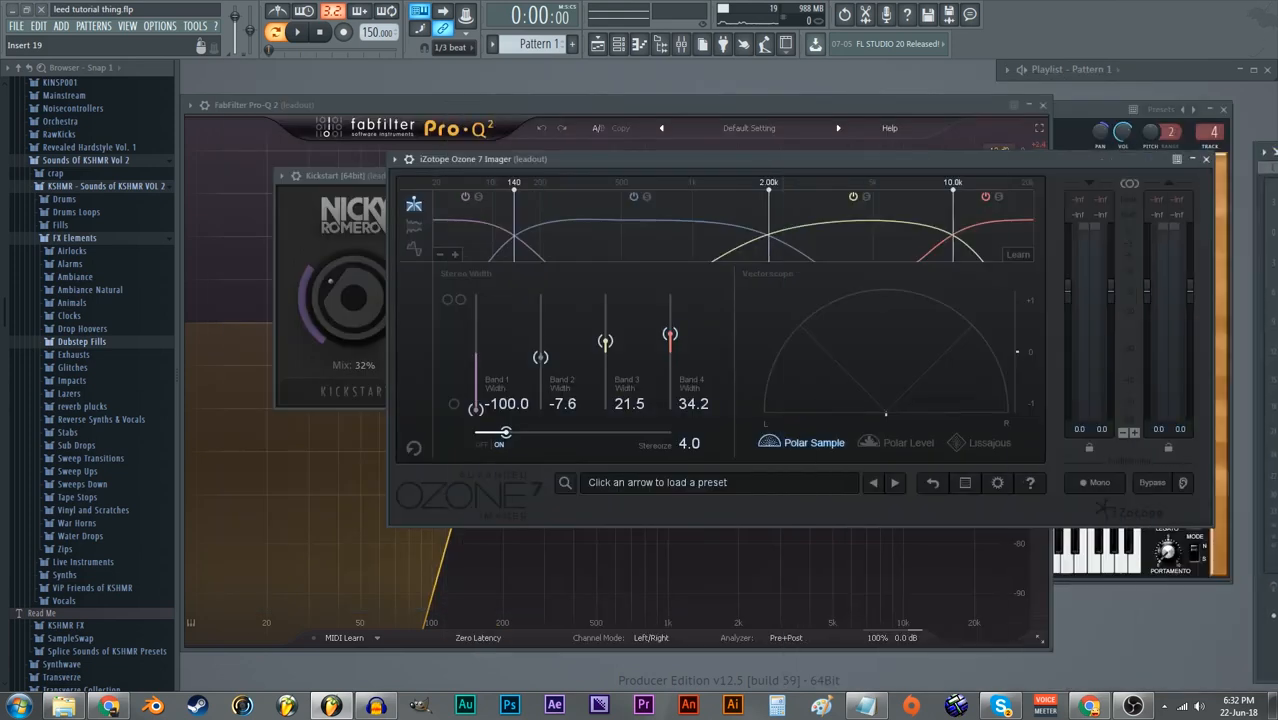
left_click_drag(663, 155, 545, 172)
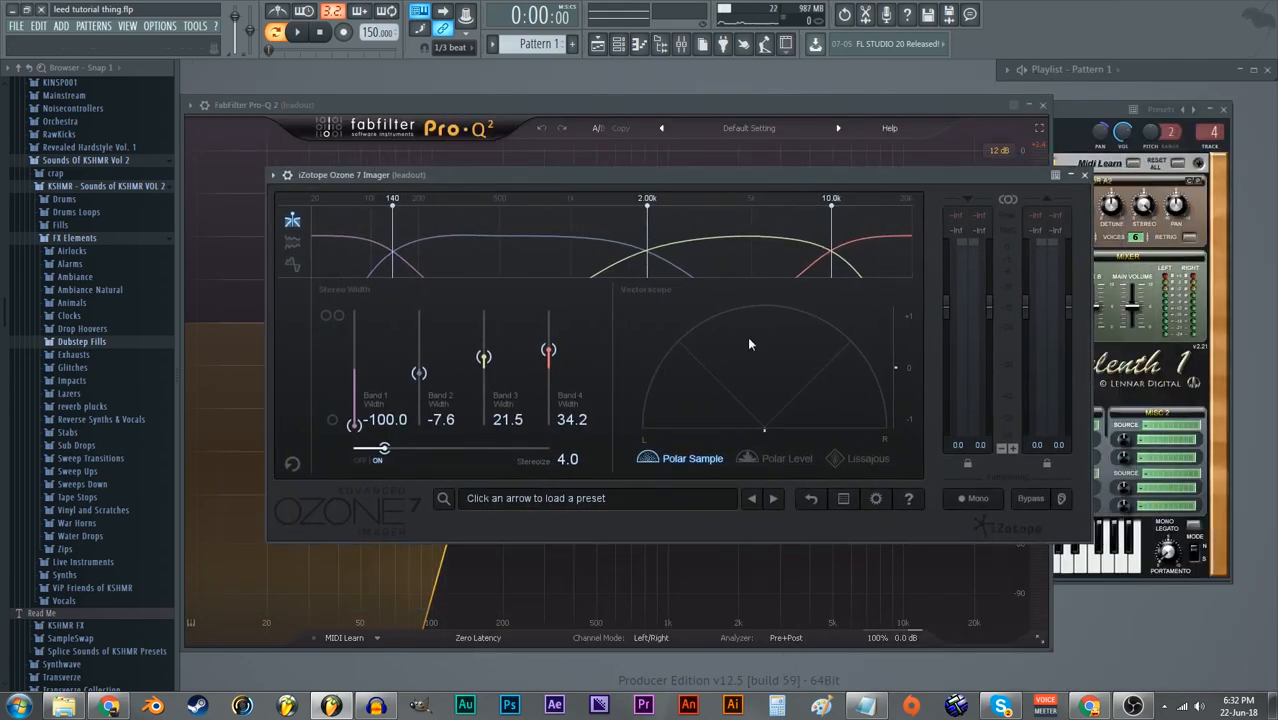
key("F9")
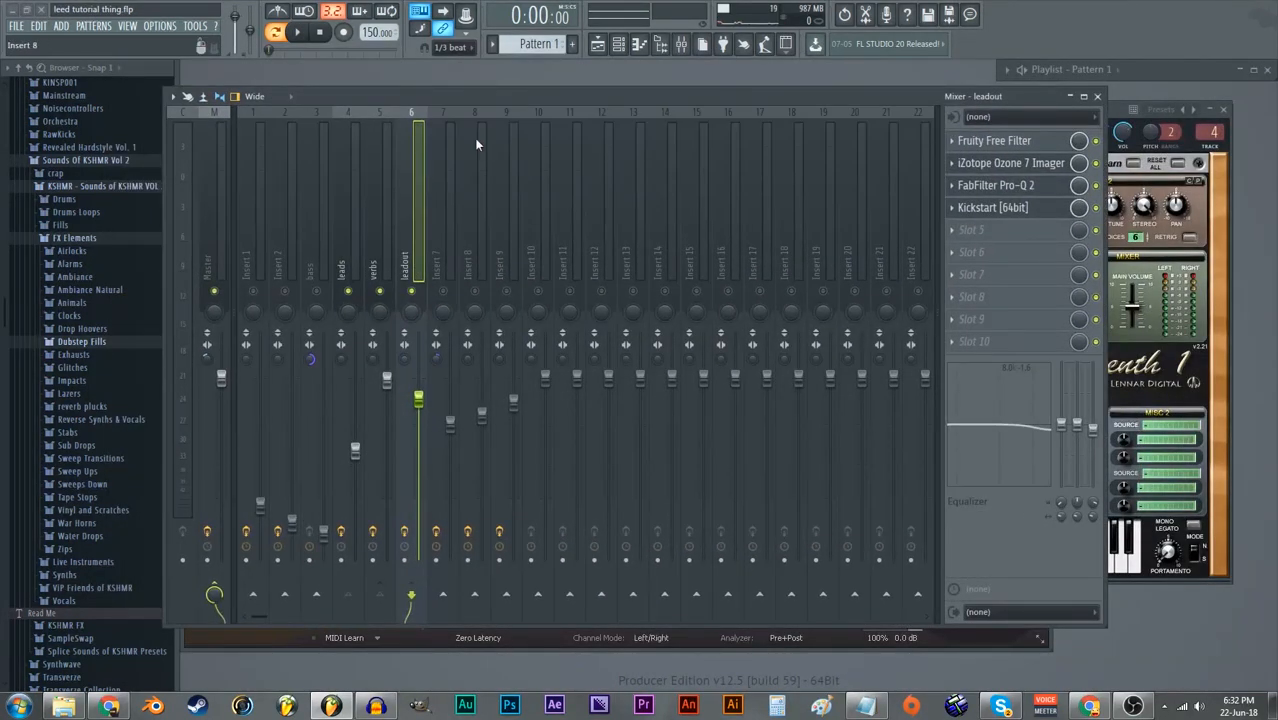
left_click_drag(475, 107, 1180, 154)
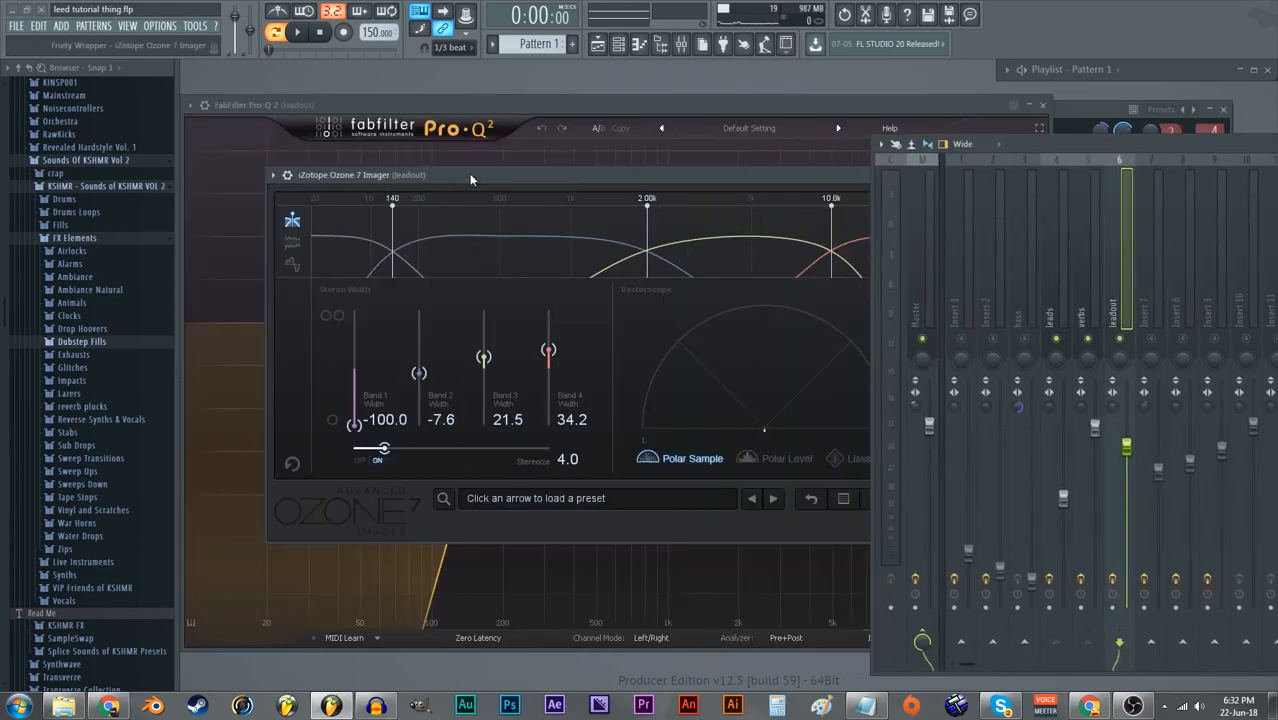
left_click_drag(450, 164, 392, 176)
left_click_drag(1085, 148, 519, 116)
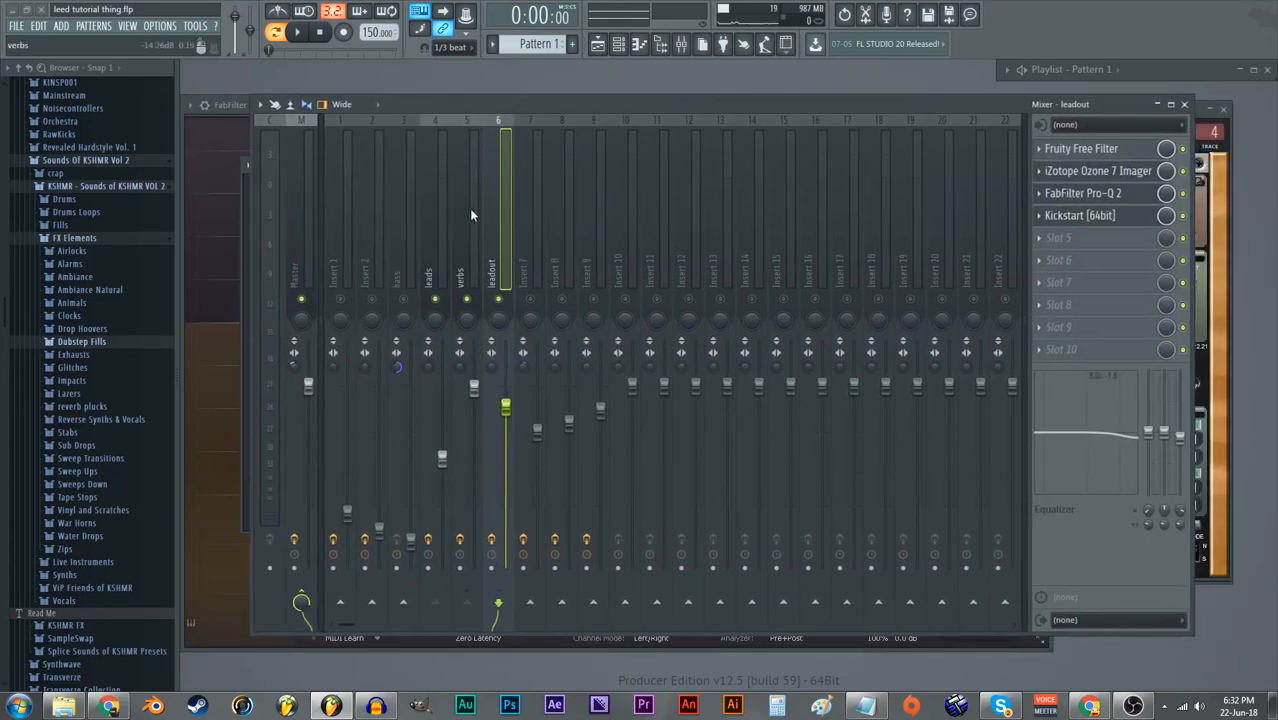
- Select the verbs track, unmute the bass track and start playing the pattern
left_click(466, 240)
left_click(397, 299)
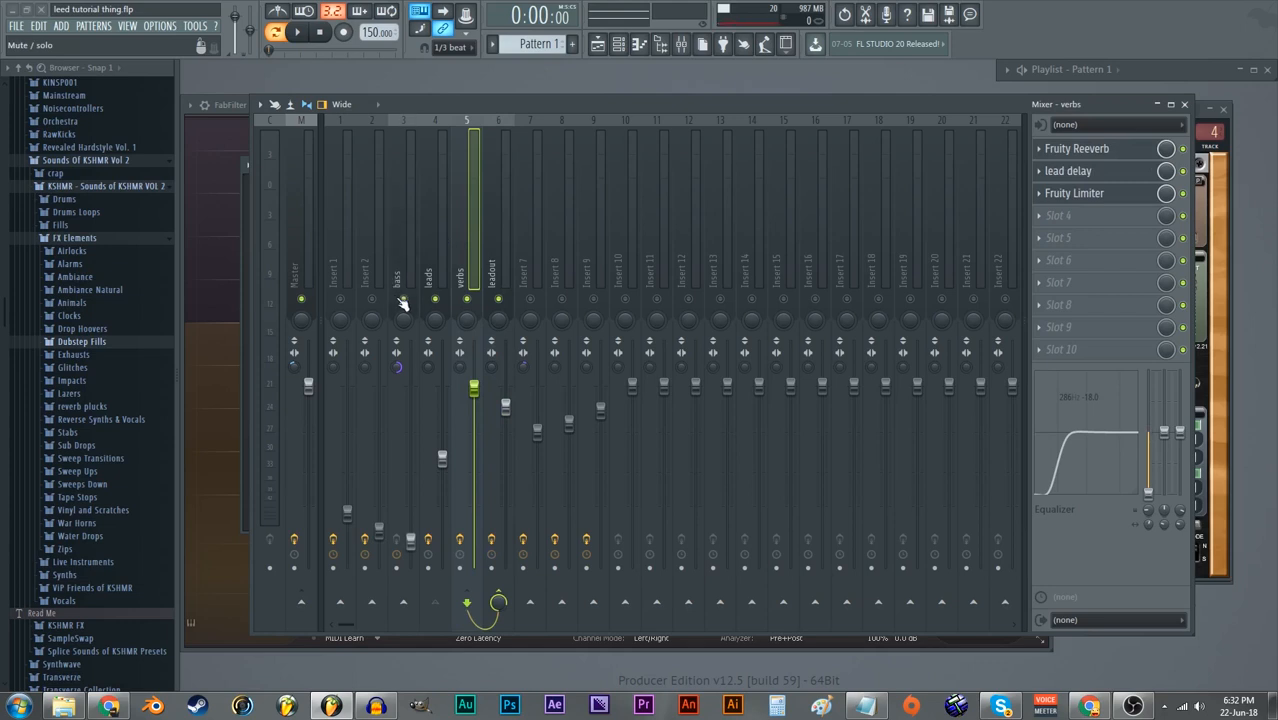
left_click(298, 33)
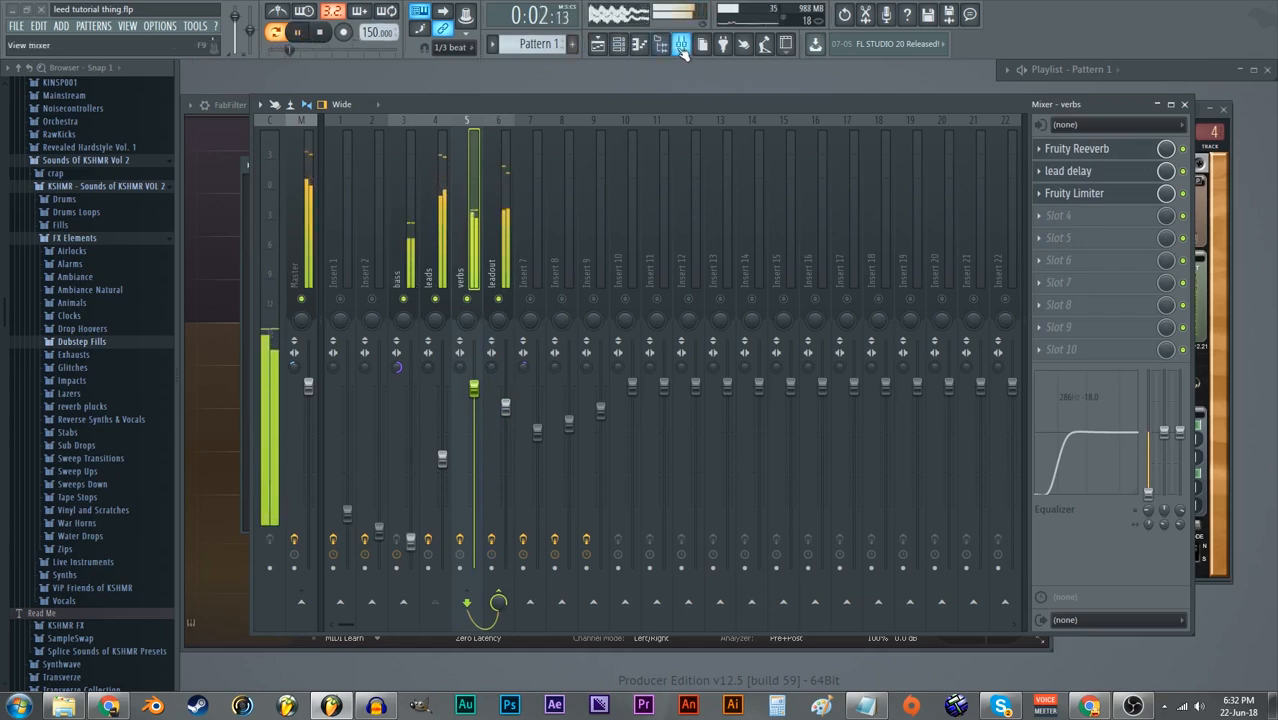
- Close the mixer and the leadout track's Ozone 7 Imager, FabFilter Pro-Q 2 and Kickstart windows, and stop playback
left_click(618, 44)
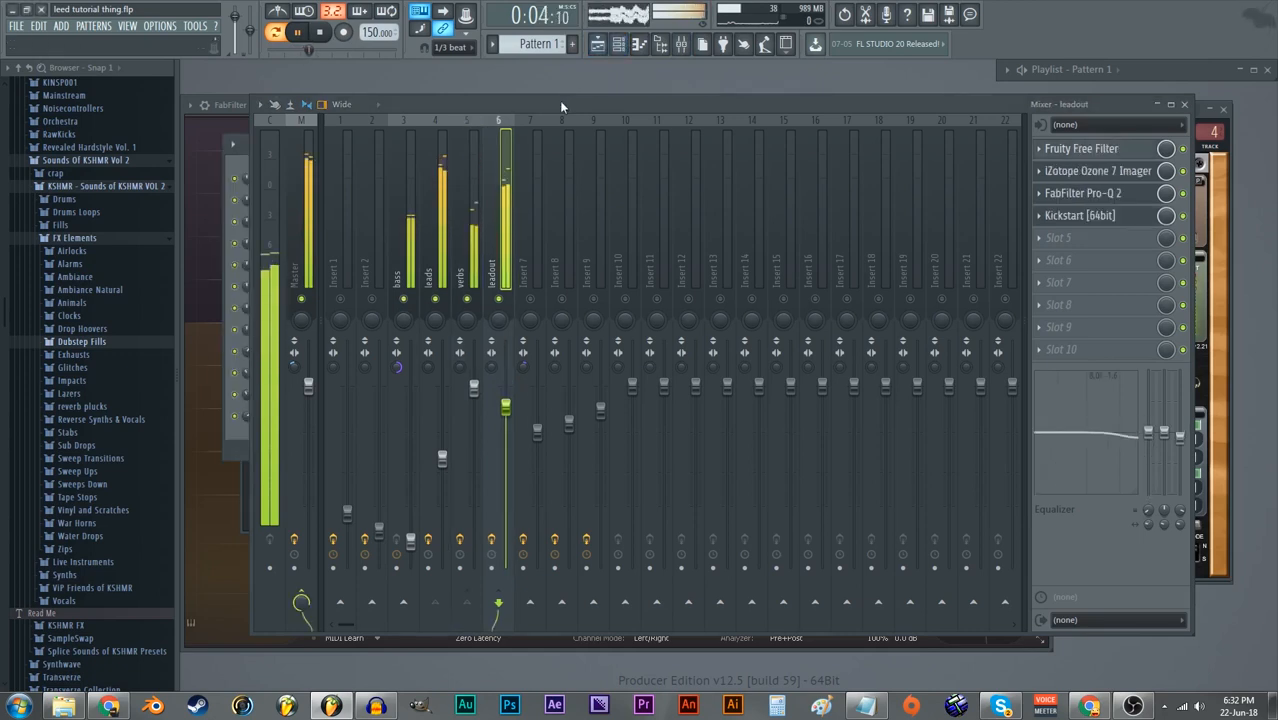
left_click(1184, 104)
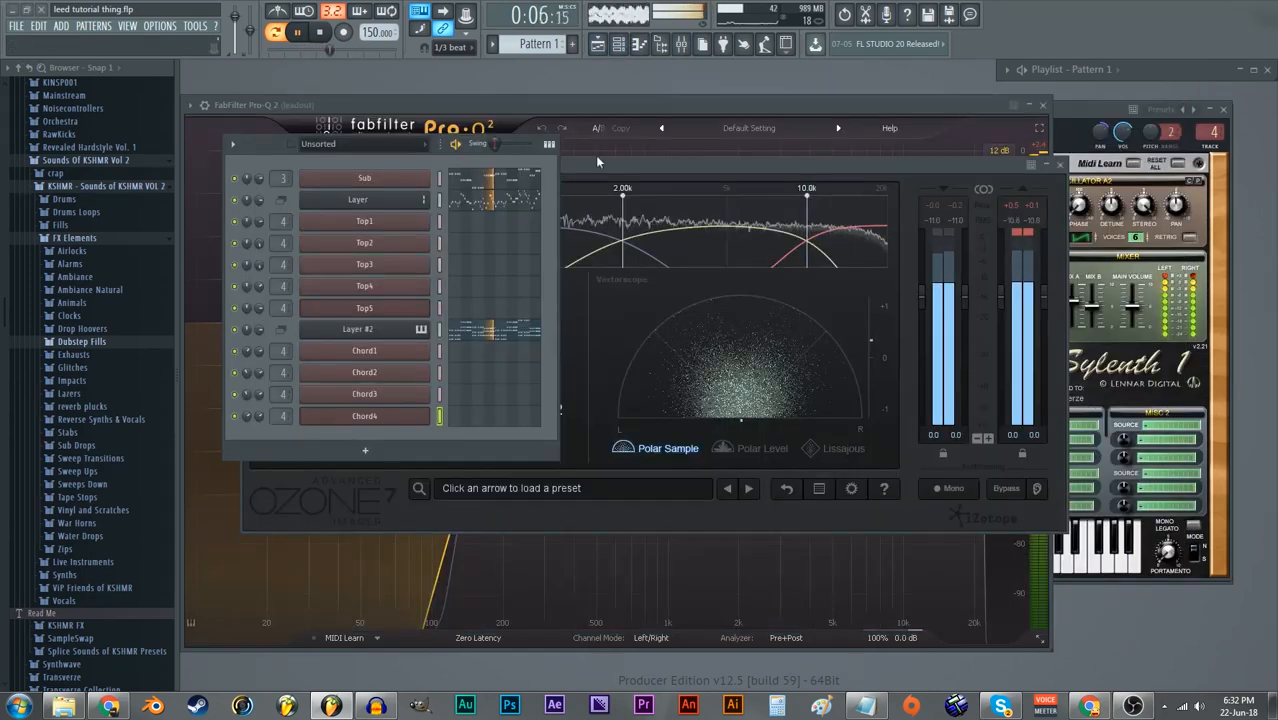
left_click(791, 130)
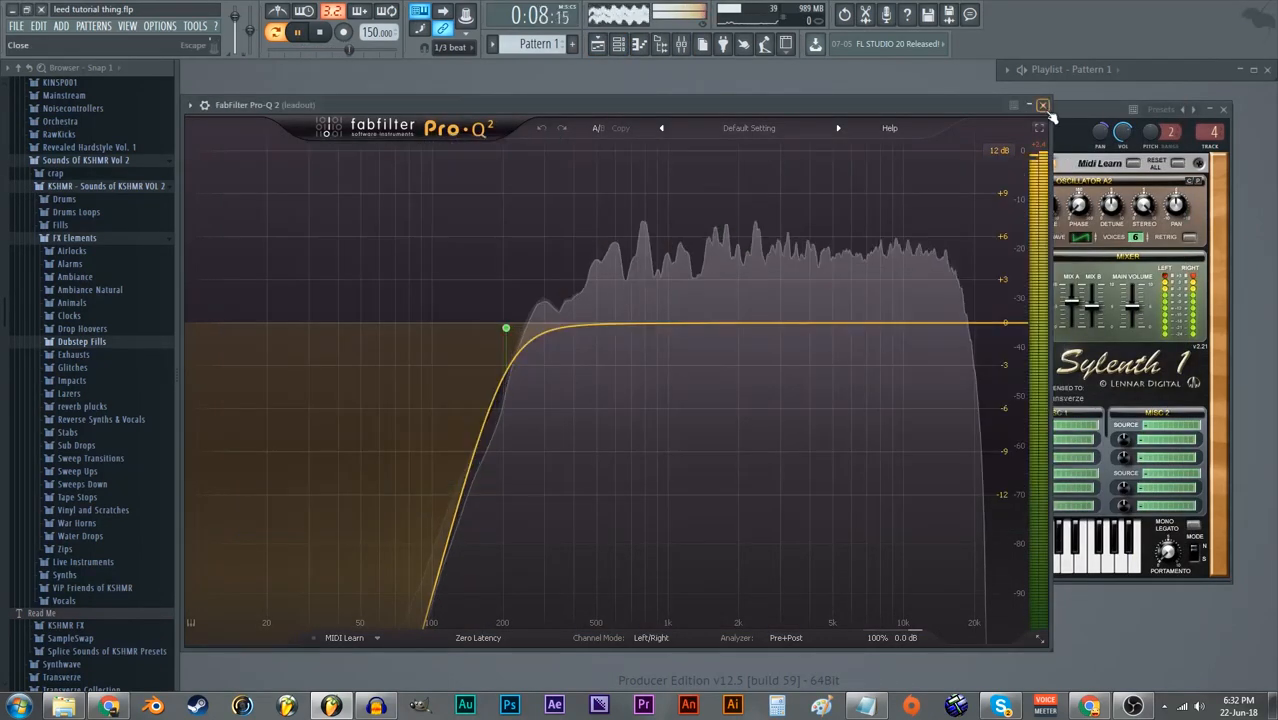
left_click(1042, 104)
left_click_drag(1043, 107, 1056, 115)
left_click_drag(560, 176, 528, 189)
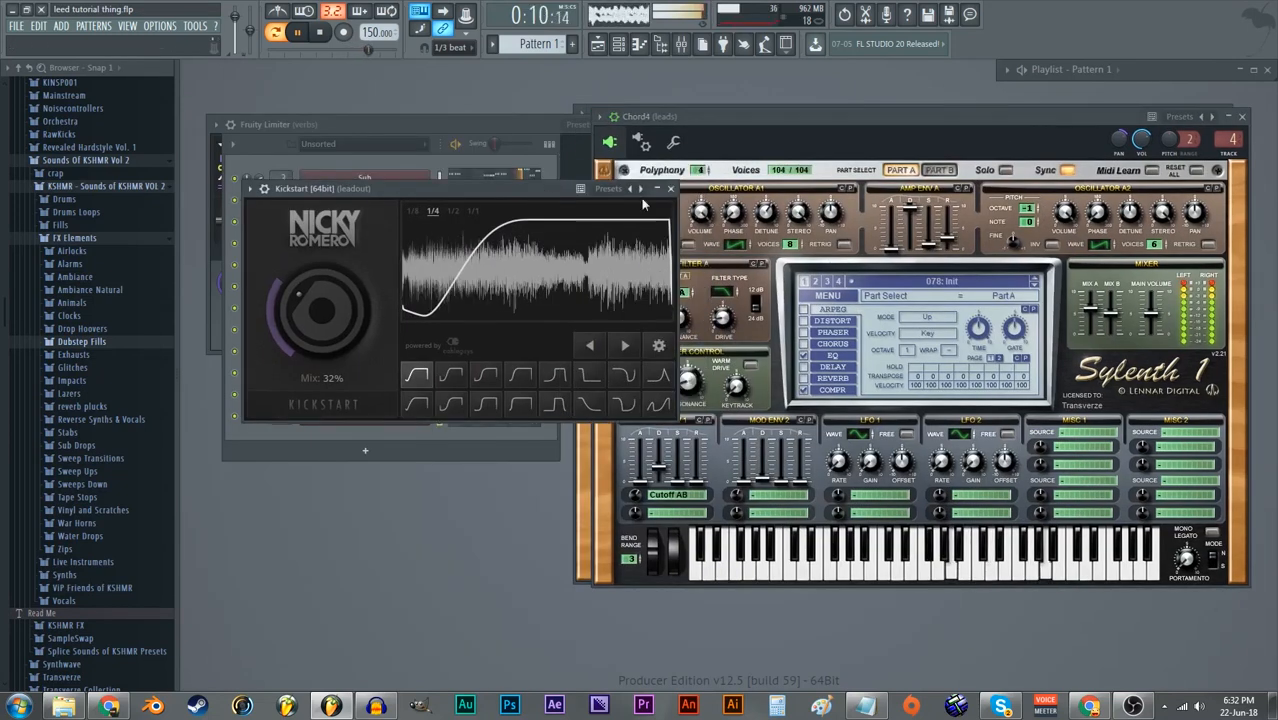
left_click(671, 189)
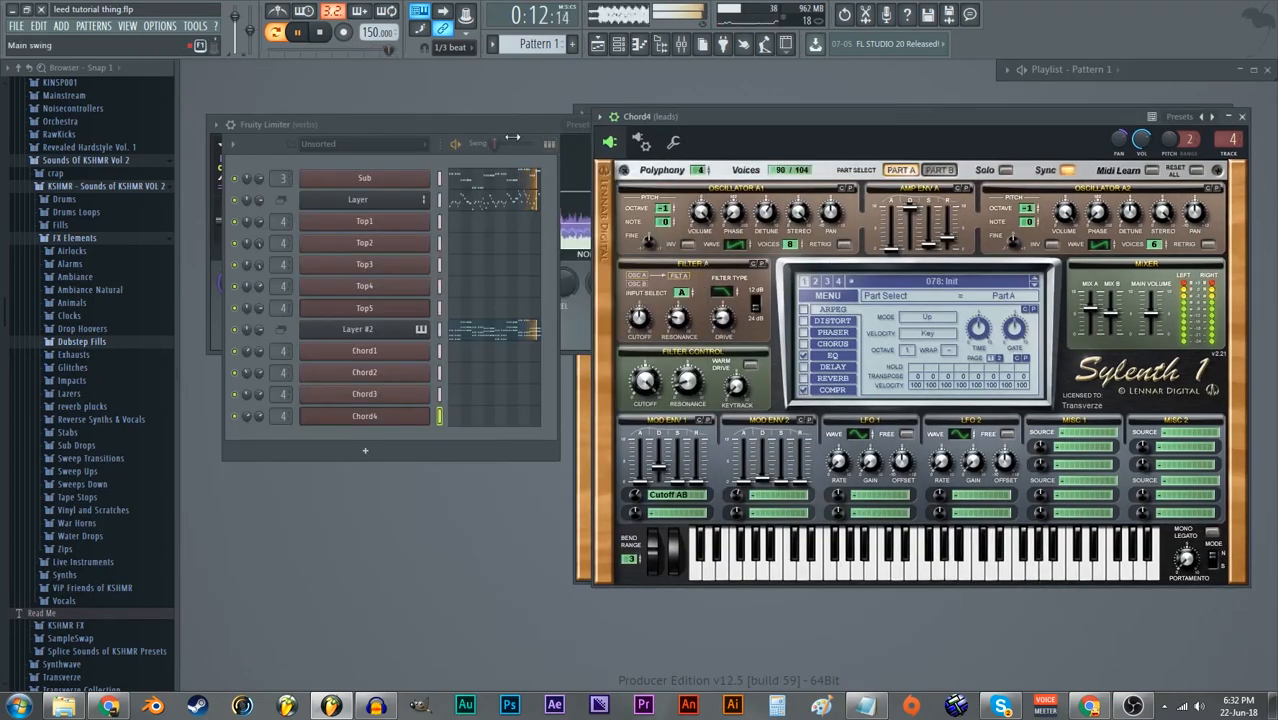
key("space")
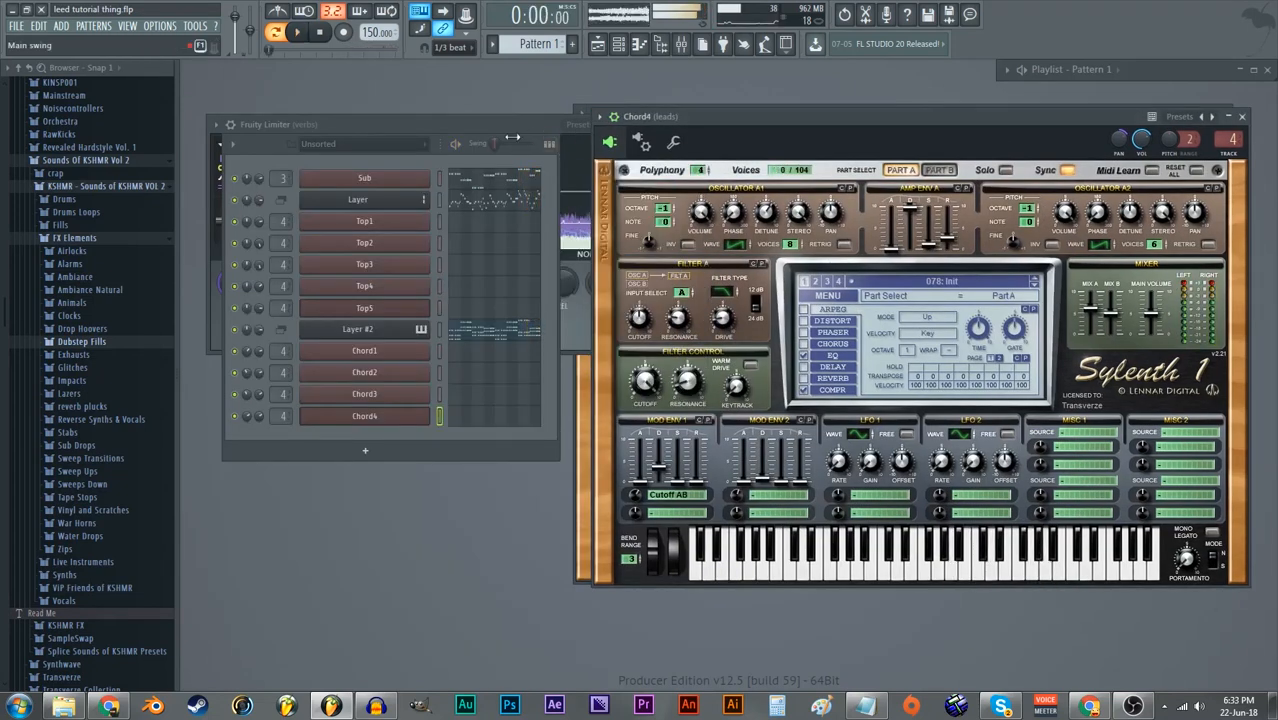
- Close the Fruity Limiter, lead delay and Top5 windows, and reposition the channel rack beside the Chord4 synth
left_click(298, 126)
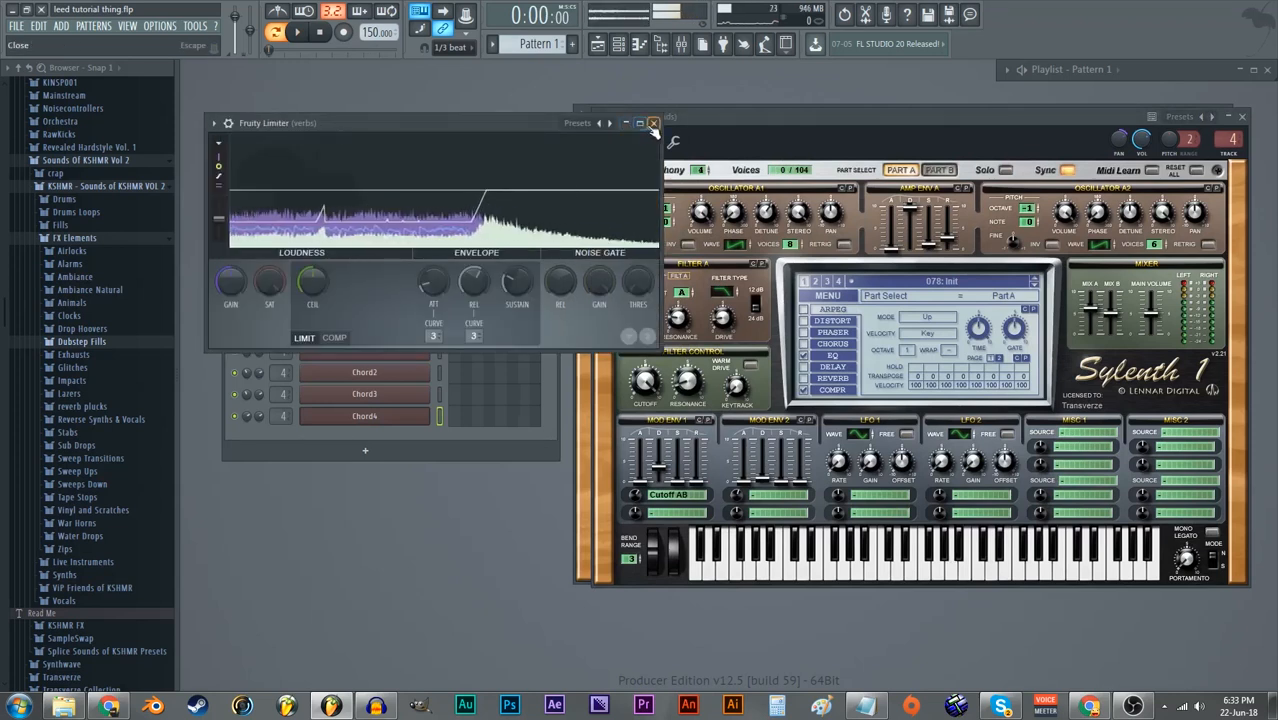
left_click(655, 124)
left_click(511, 246)
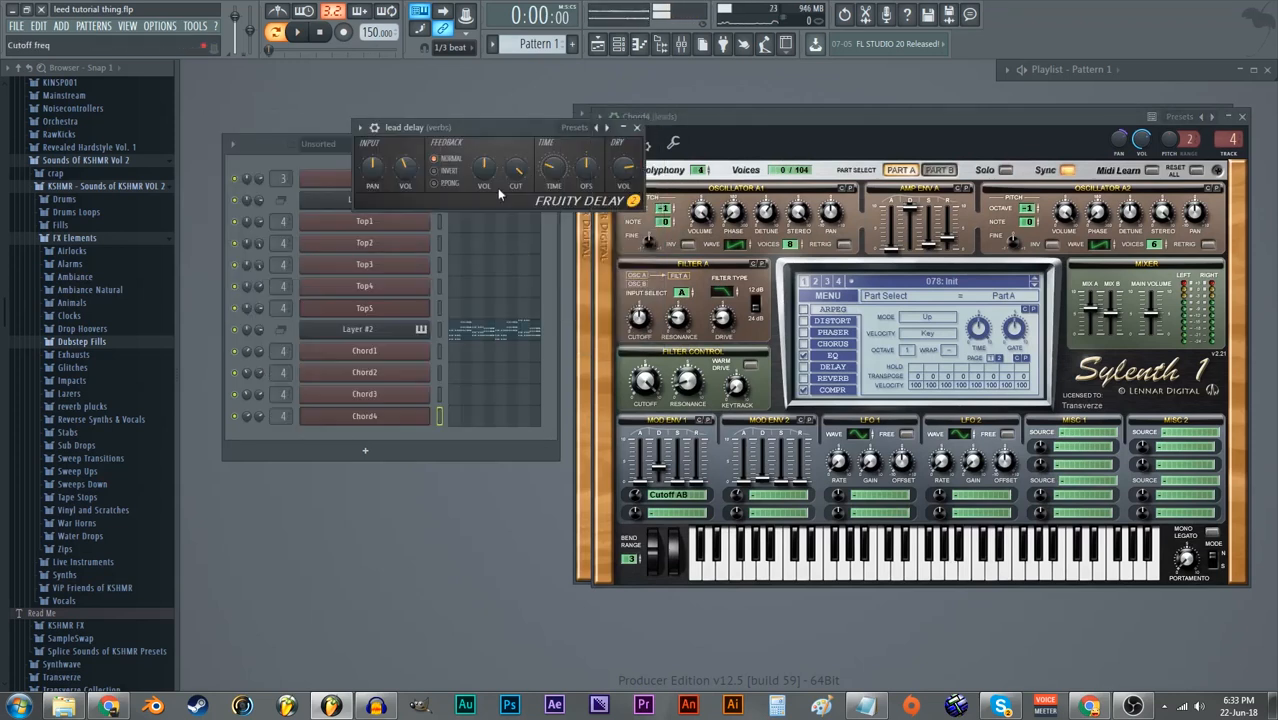
left_click(637, 129)
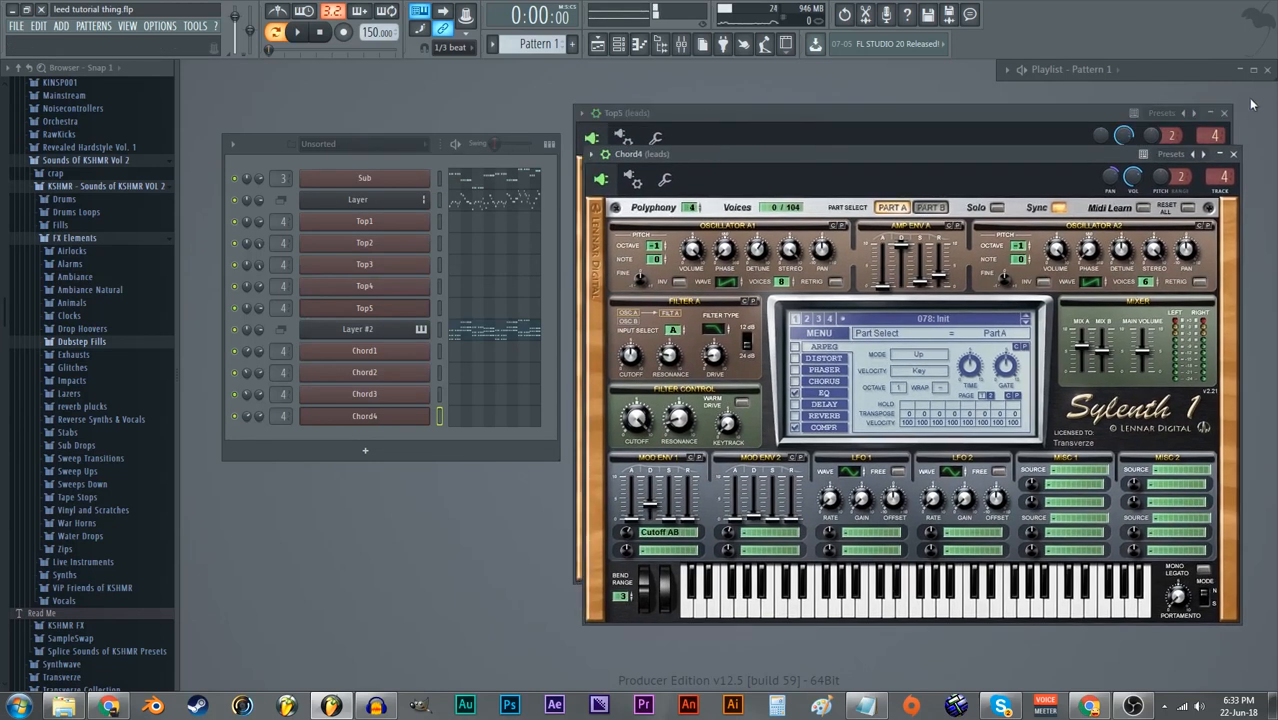
left_click(1224, 113)
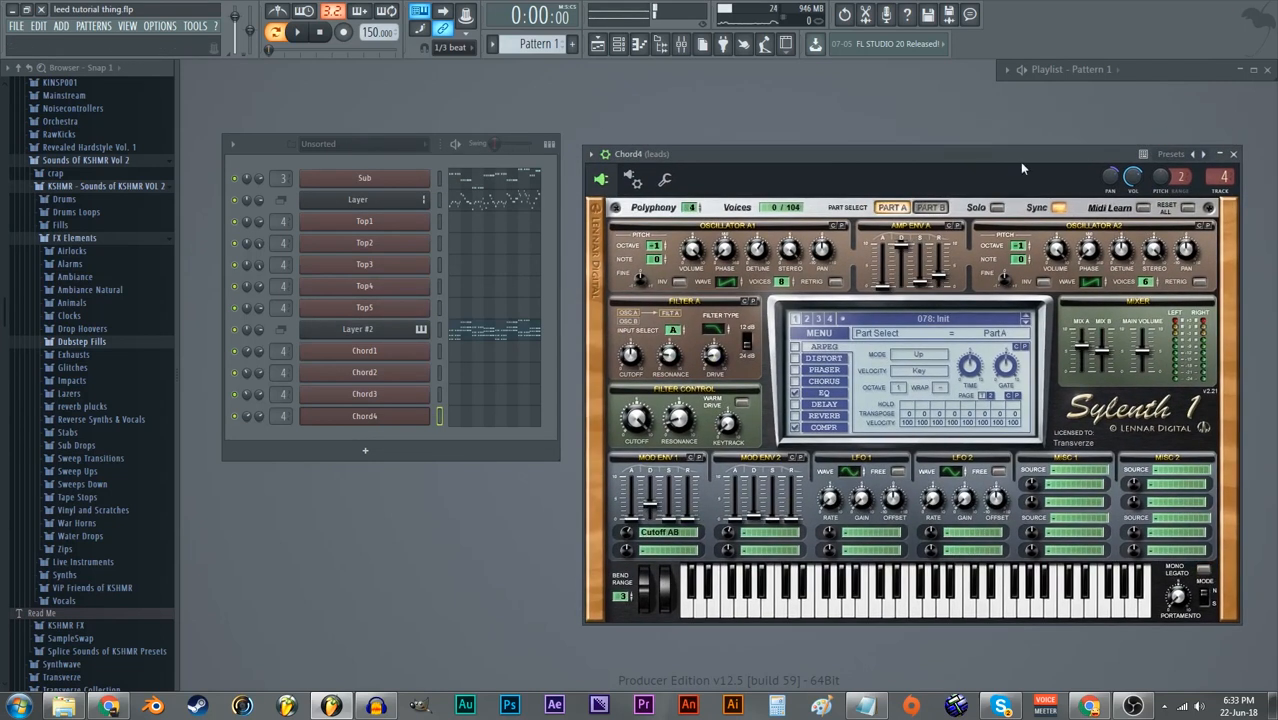
left_click_drag(255, 147, 270, 170)
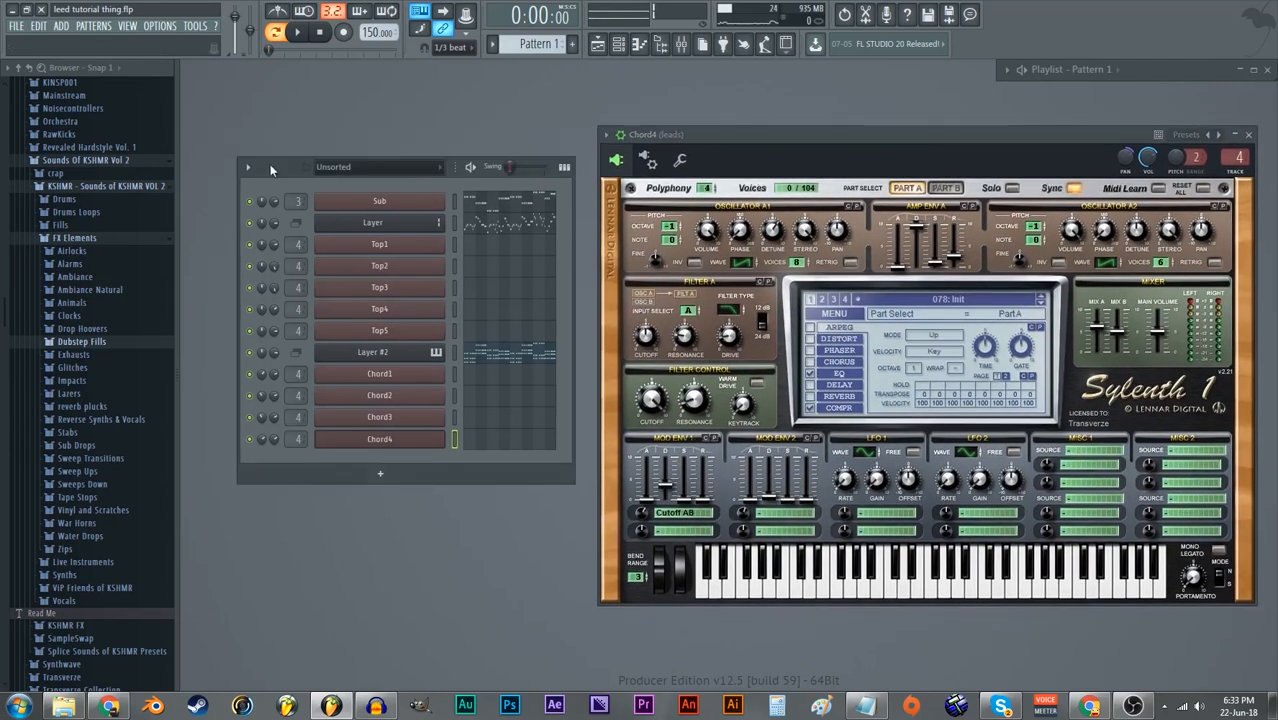